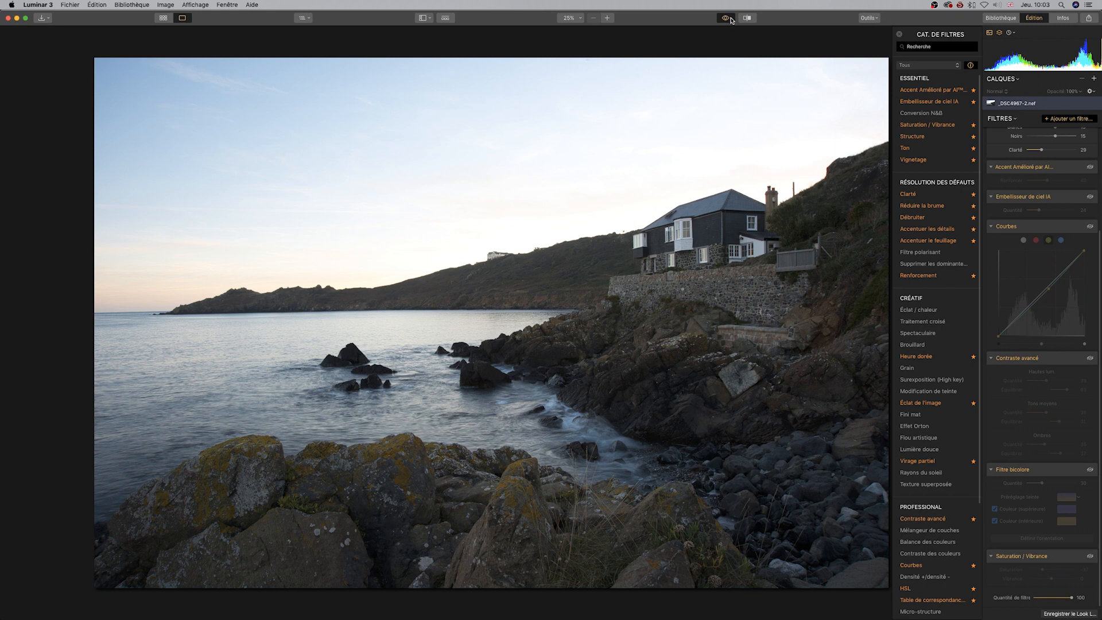
Step: Compare the photo with its original, then review the RAW lens corrections and shooting information before returning to the basic adjustments
left_click(731, 20)
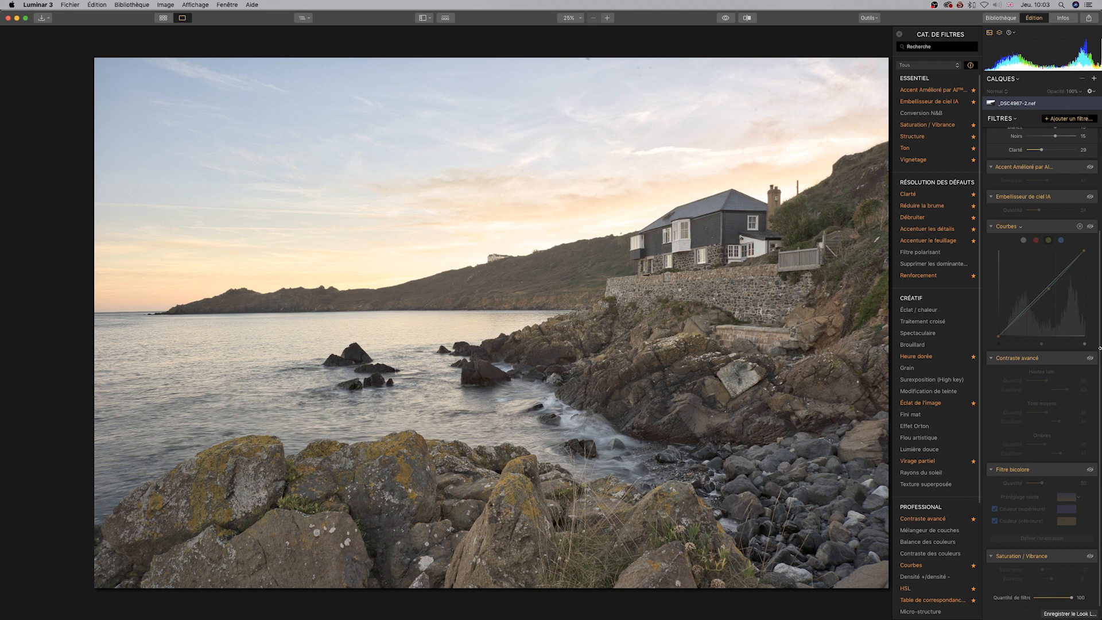
scroll(1018, 282, "up", 5)
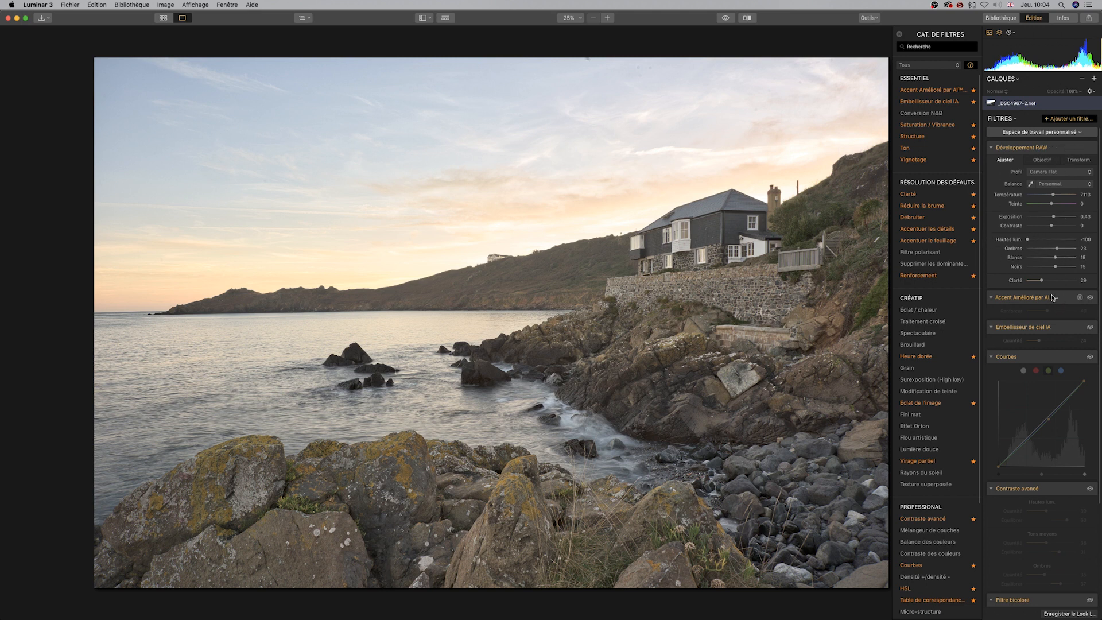
left_click(1045, 161)
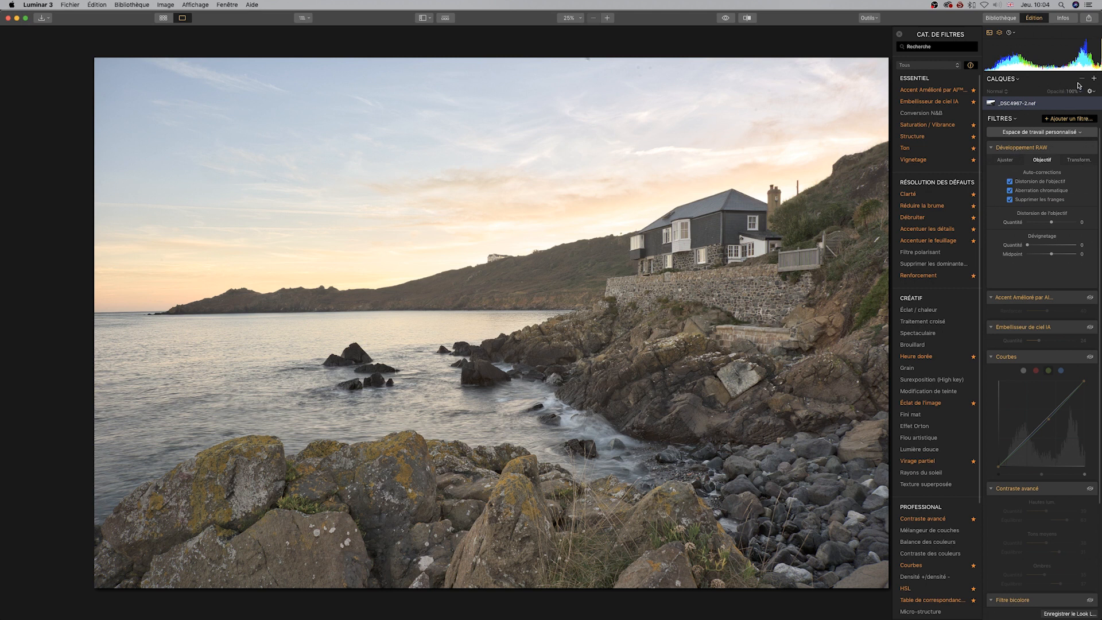
left_click(1066, 18)
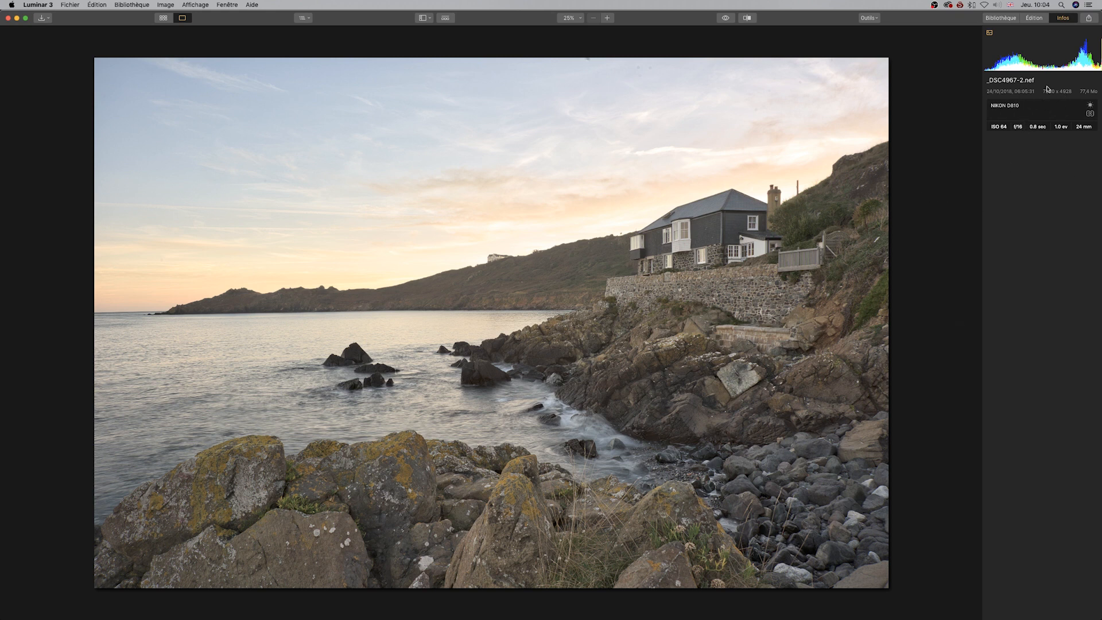
left_click(1035, 18)
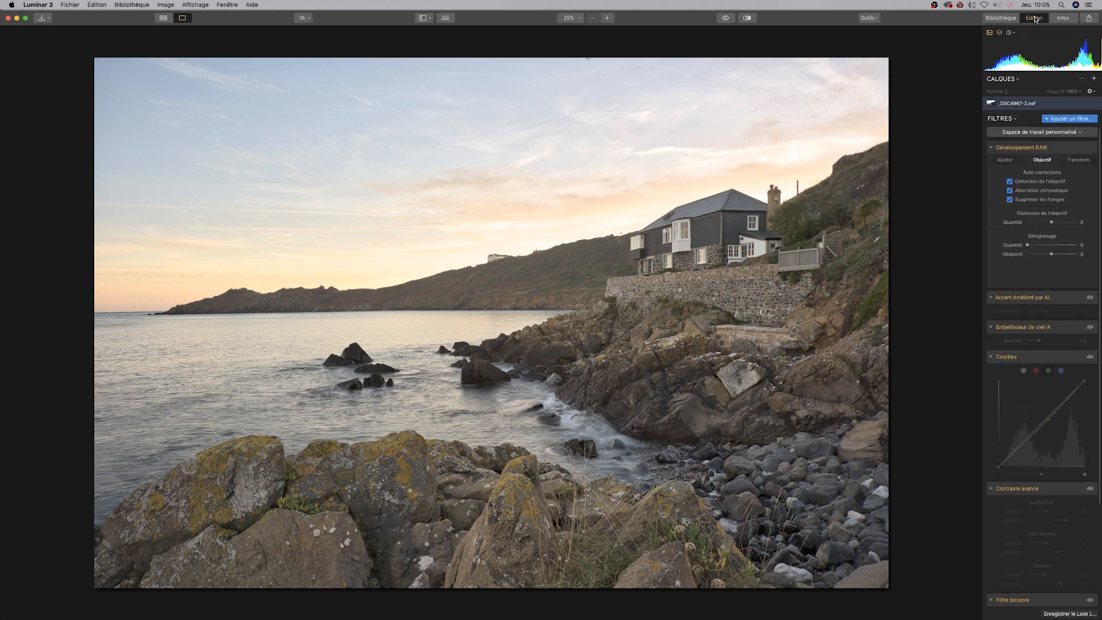
left_click(1009, 160)
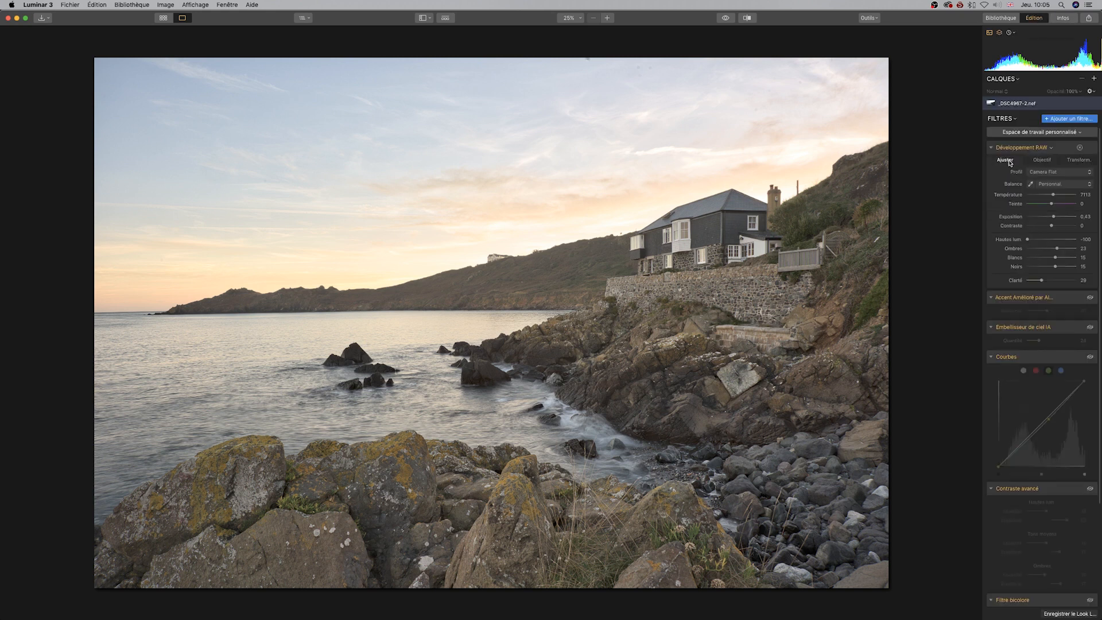
Step: Re-enable the Accent Amélioré par AI, Embellisseur de ciel IA and Courbes filters on the photo
left_click(1090, 327)
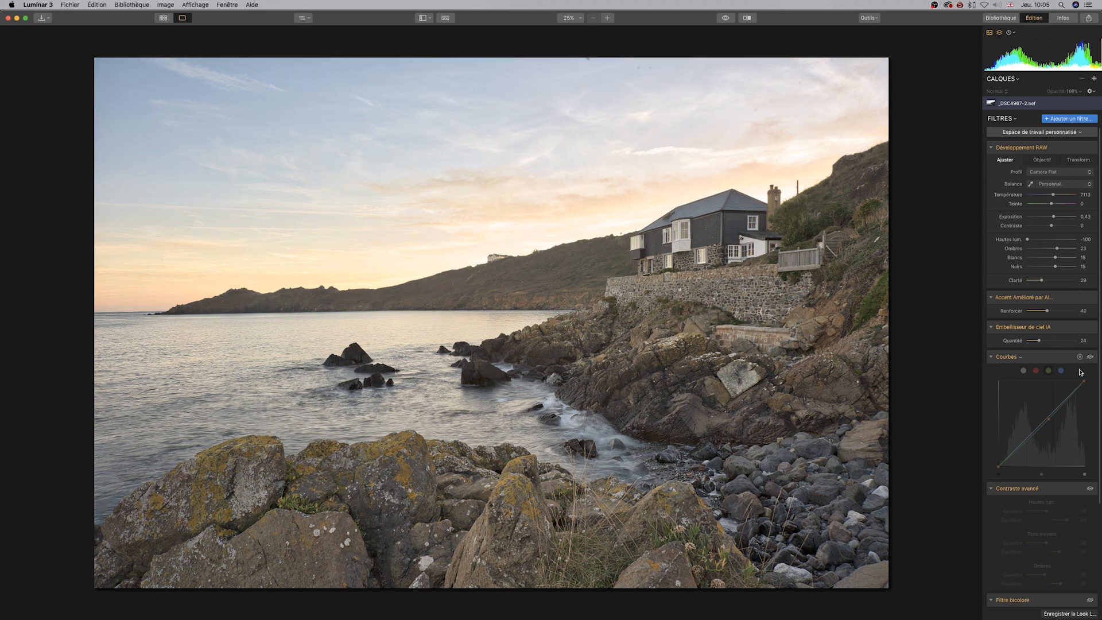
scroll(1087, 361, "down", 2)
scroll(1088, 371, "down", 2)
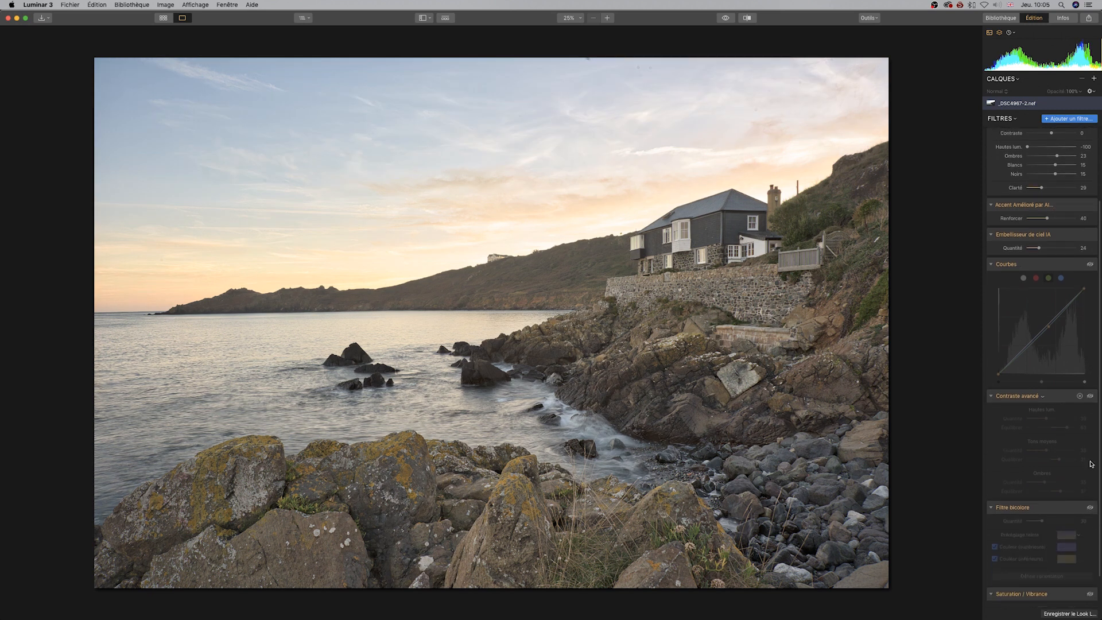
left_click(1092, 265)
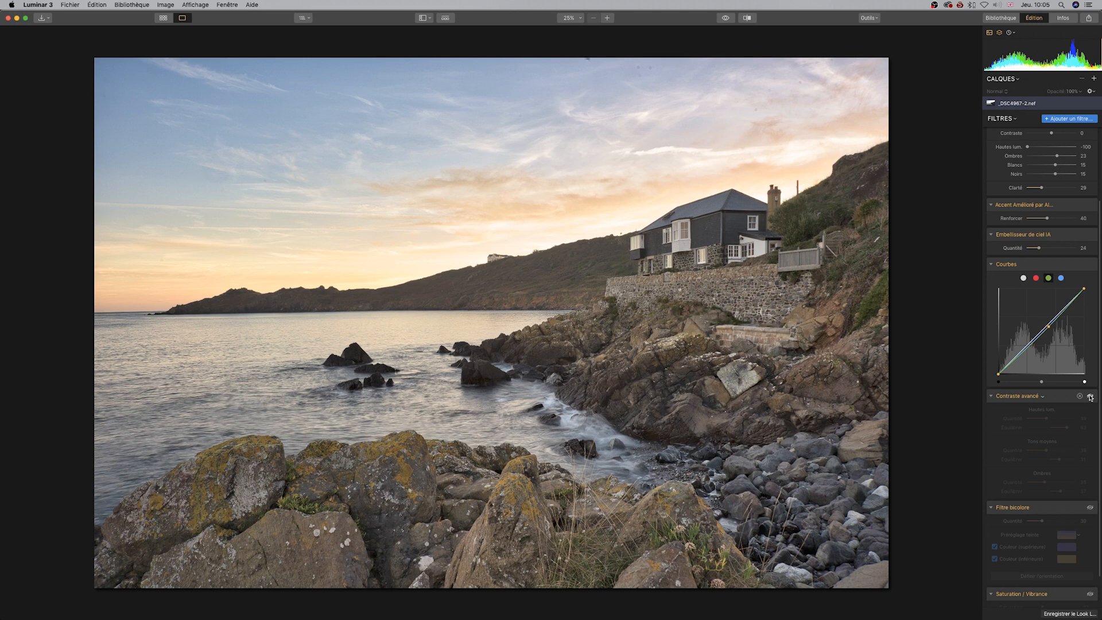
Step: Re-enable the Contraste avancé, Filtre bicolore and Saturation / Vibrance filters, and compare the result with the original photo
left_click(1090, 397)
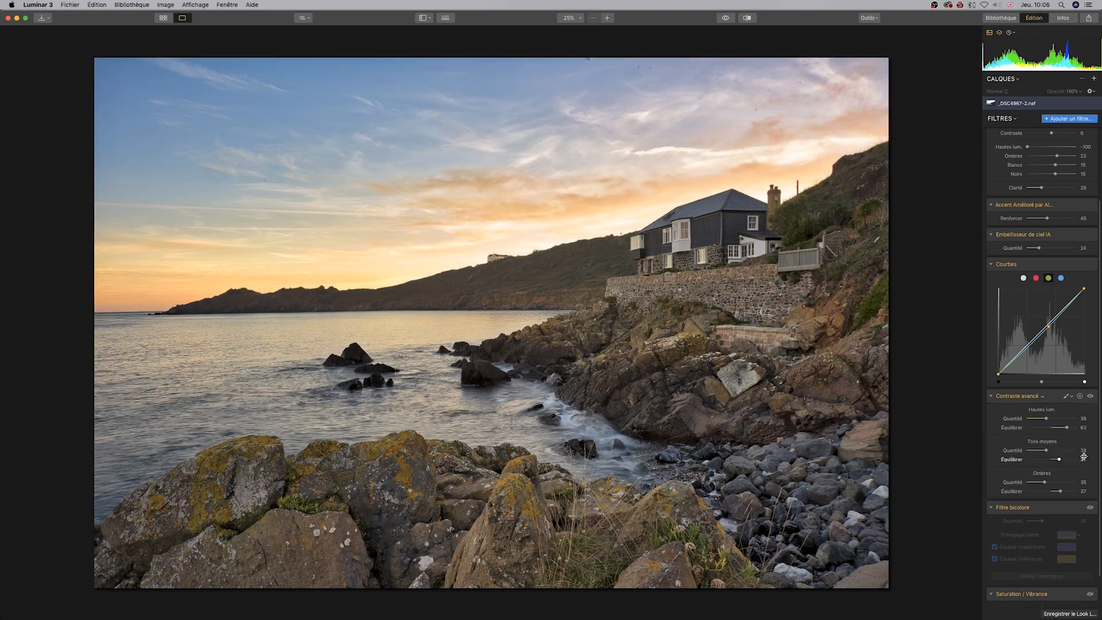
scroll(1070, 438, "down", 2)
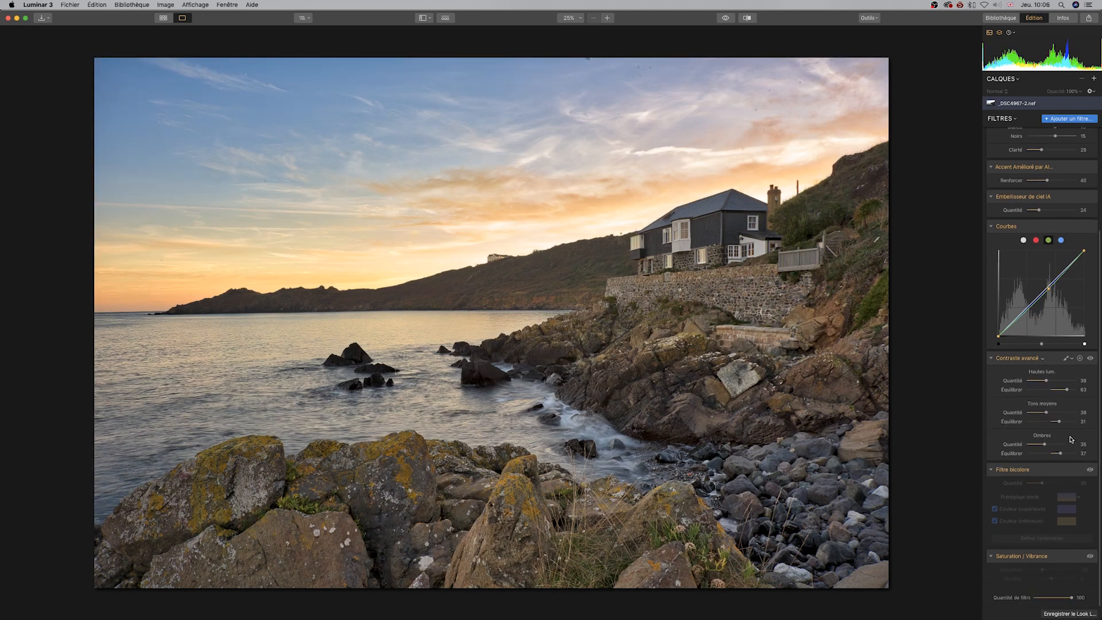
left_click(1090, 470)
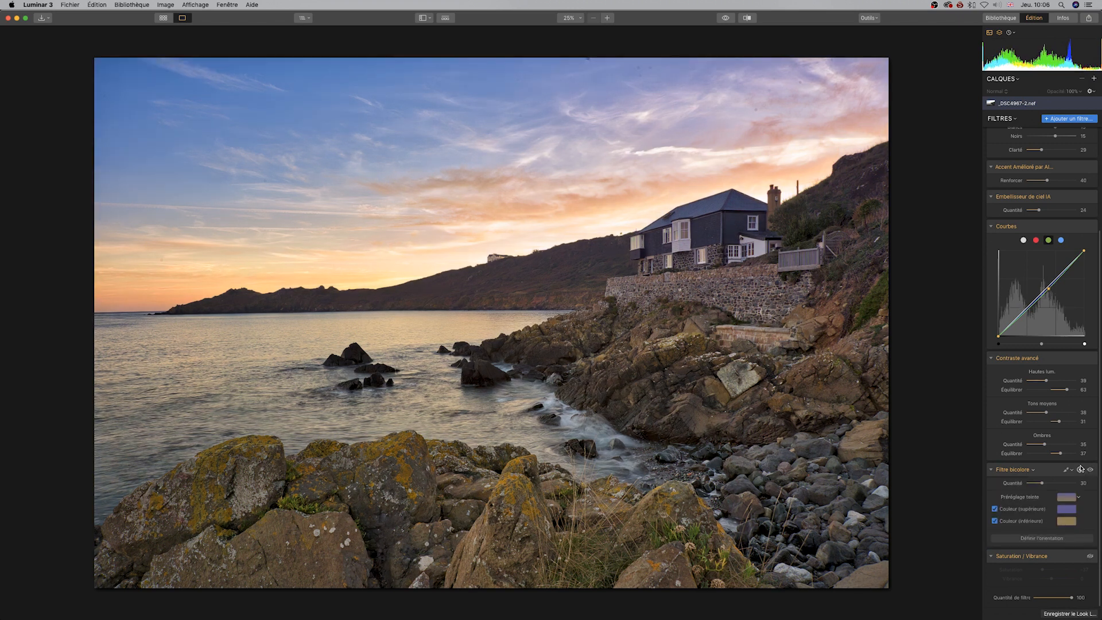
left_click(1090, 556)
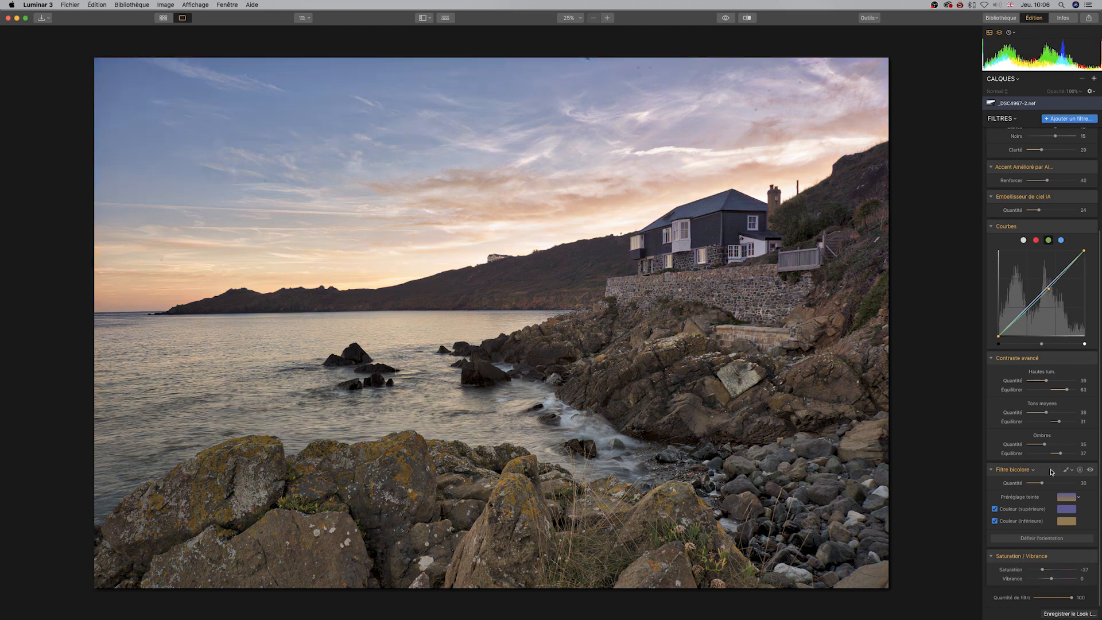
left_click(726, 18)
left_click(726, 18)
Step: Start the Effacer tool and set its brush size to 34 for removing dust spots from the sky
left_click(874, 18)
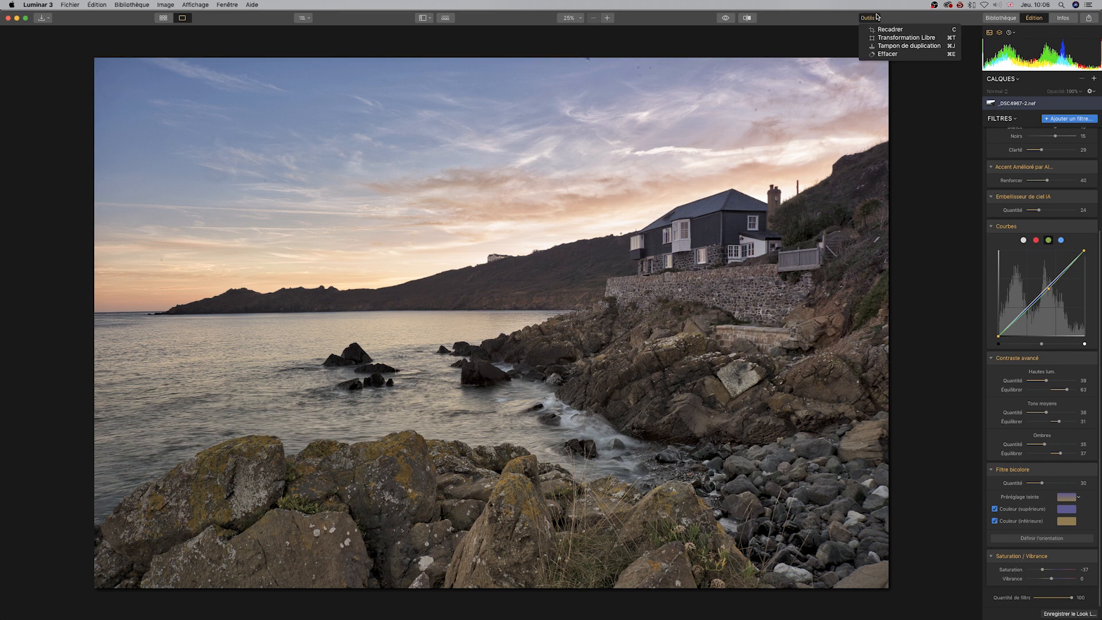
left_click(887, 54)
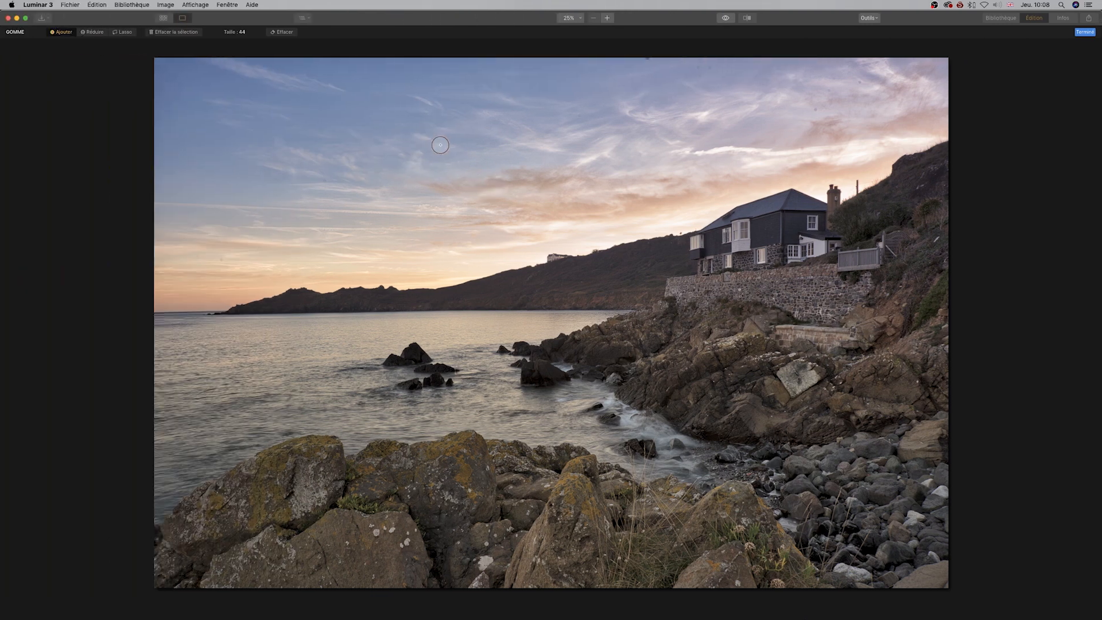
scroll(452, 139, "up", 2)
scroll(646, 161, "down", 2)
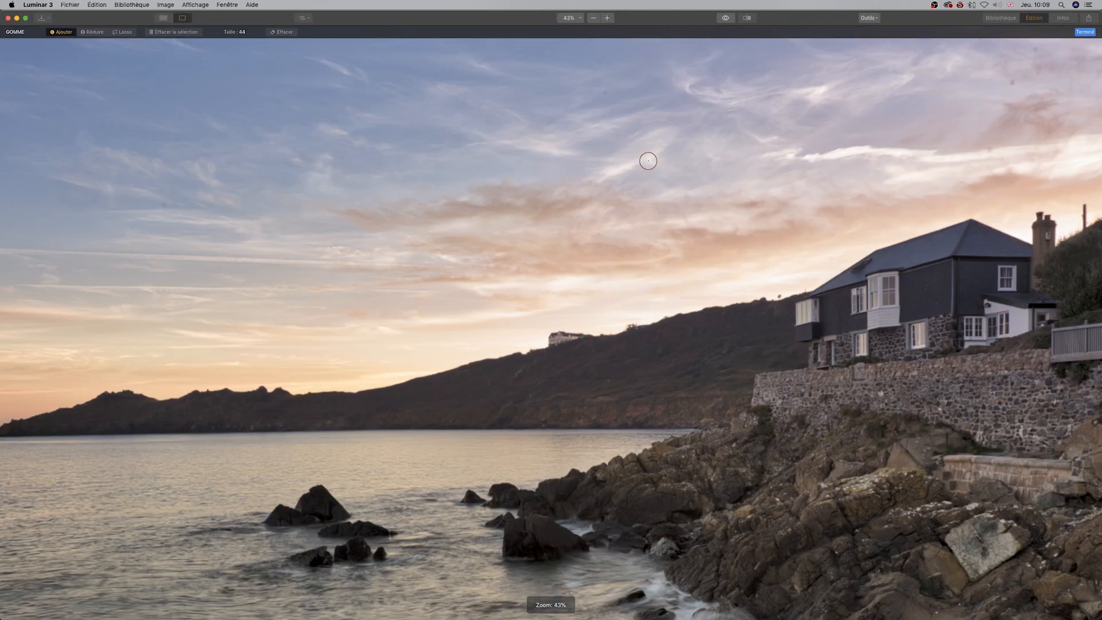
scroll(798, 118, "up", 2)
scroll(796, 115, "down", 2)
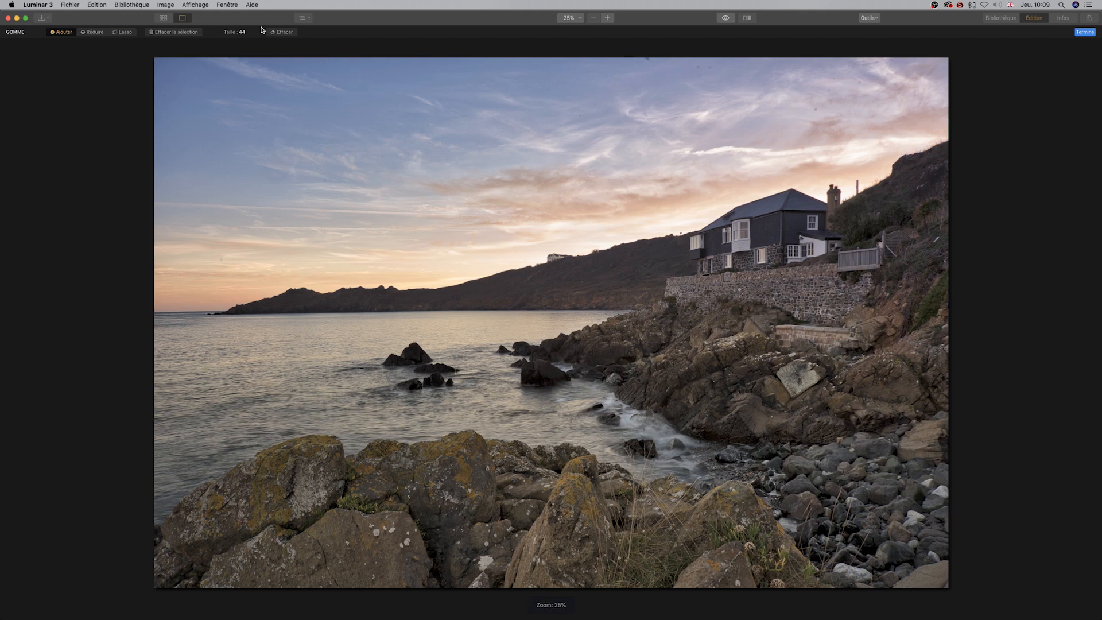
left_click(236, 31)
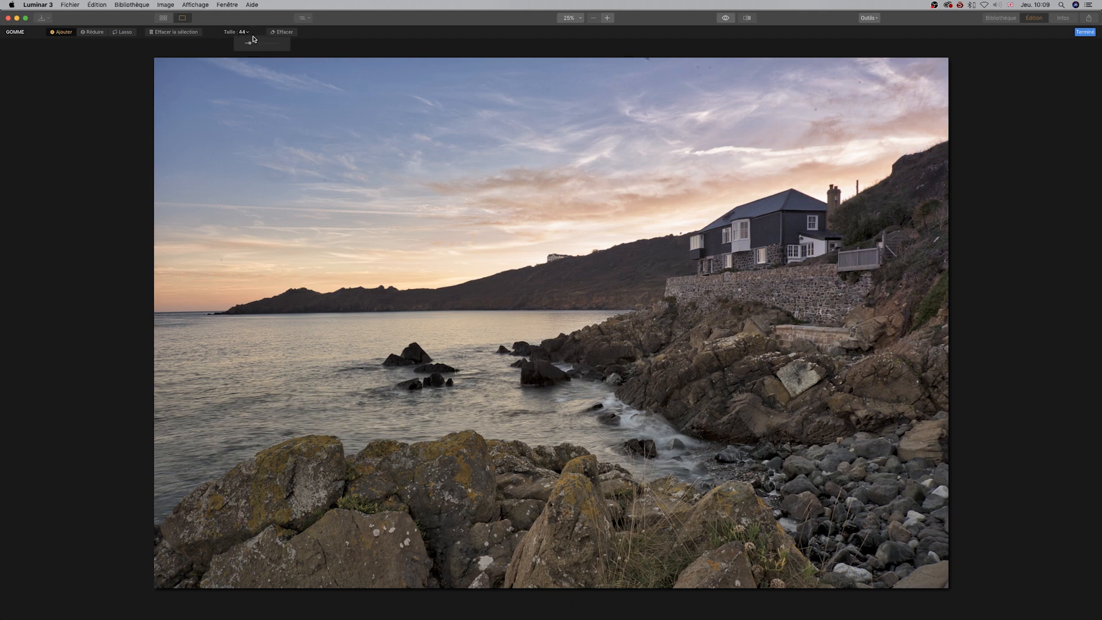
left_click_drag(249, 46, 247, 46)
scroll(487, 160, "up", 3)
scroll(539, 138, "up", 6)
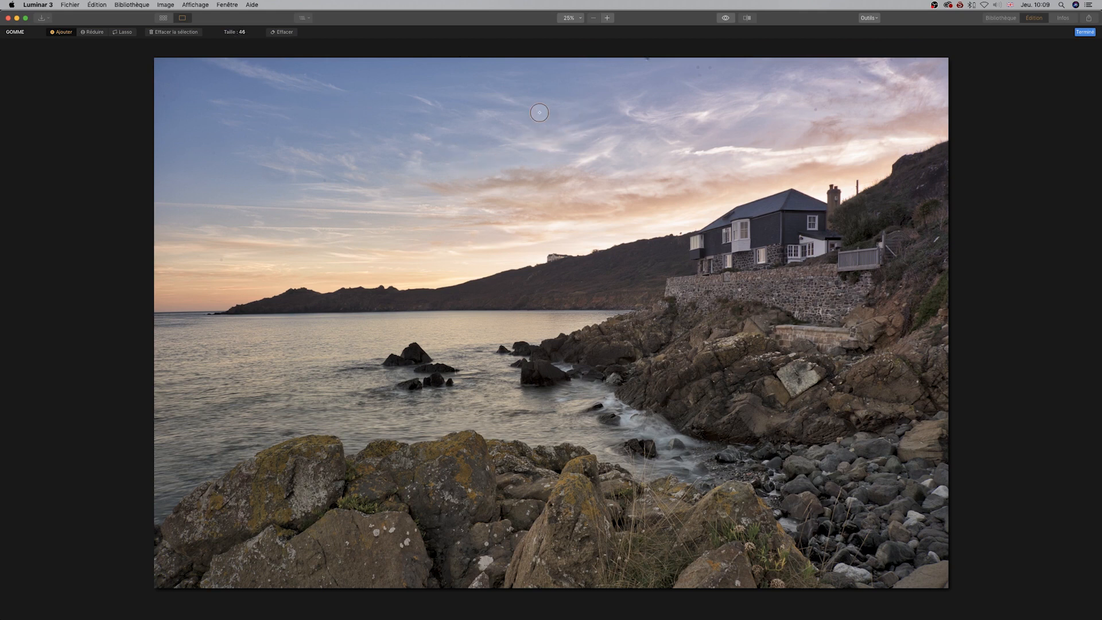
scroll(554, 117, "down", 3)
scroll(553, 117, "down", 6)
key("super+plus")
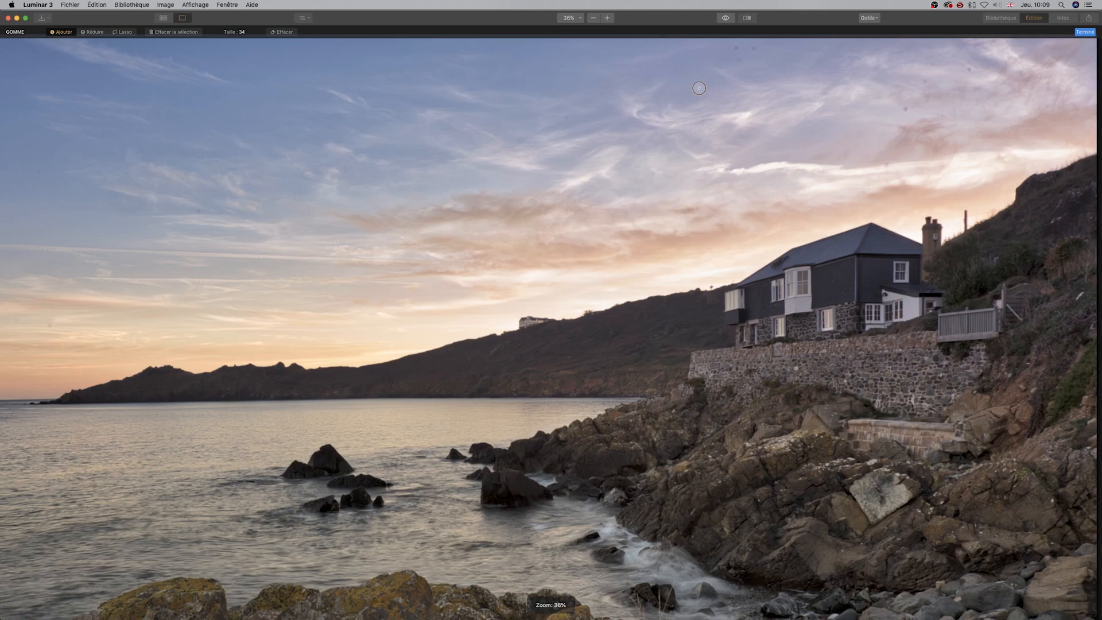
Step: Mark the five dust spots in the sky above and to the upper left of the house for erasing
left_click(739, 59)
left_click(755, 49)
left_click(907, 108)
left_click(924, 80)
left_click(970, 68)
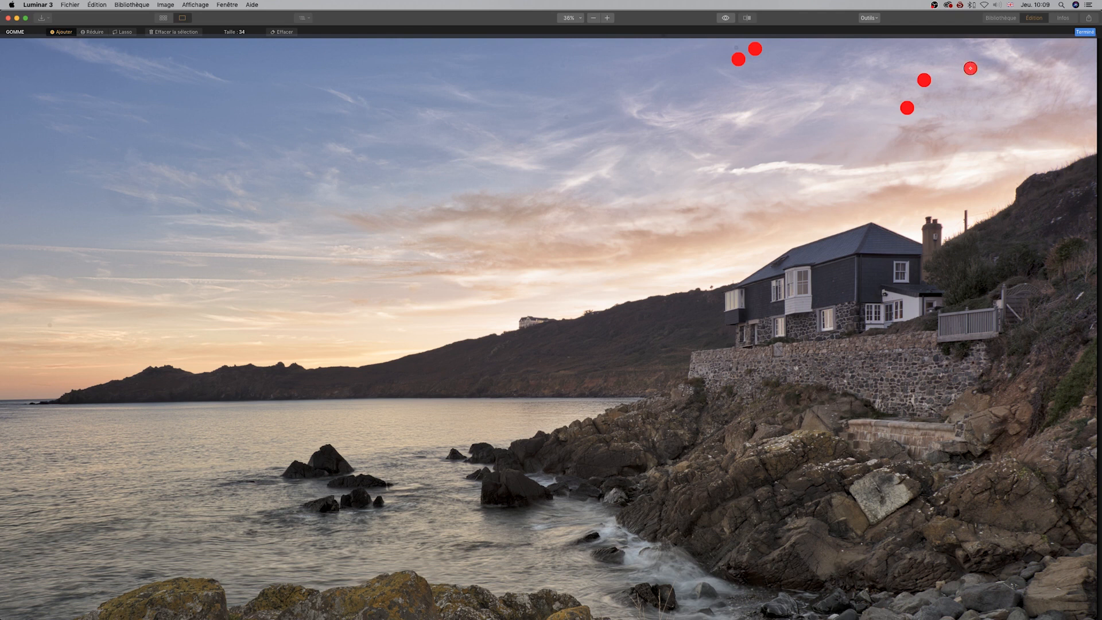
Step: Mark two dust spots above the distant headland and one each in the left and upper-middle sky for erasing
key("super+minus")
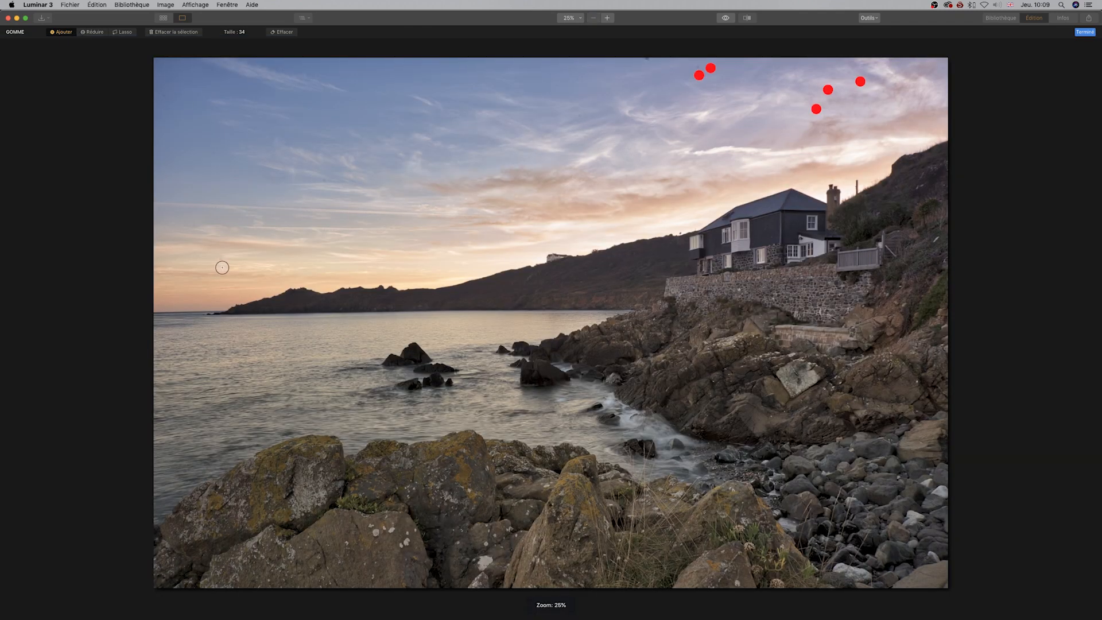
key("super+equal")
left_click(115, 257)
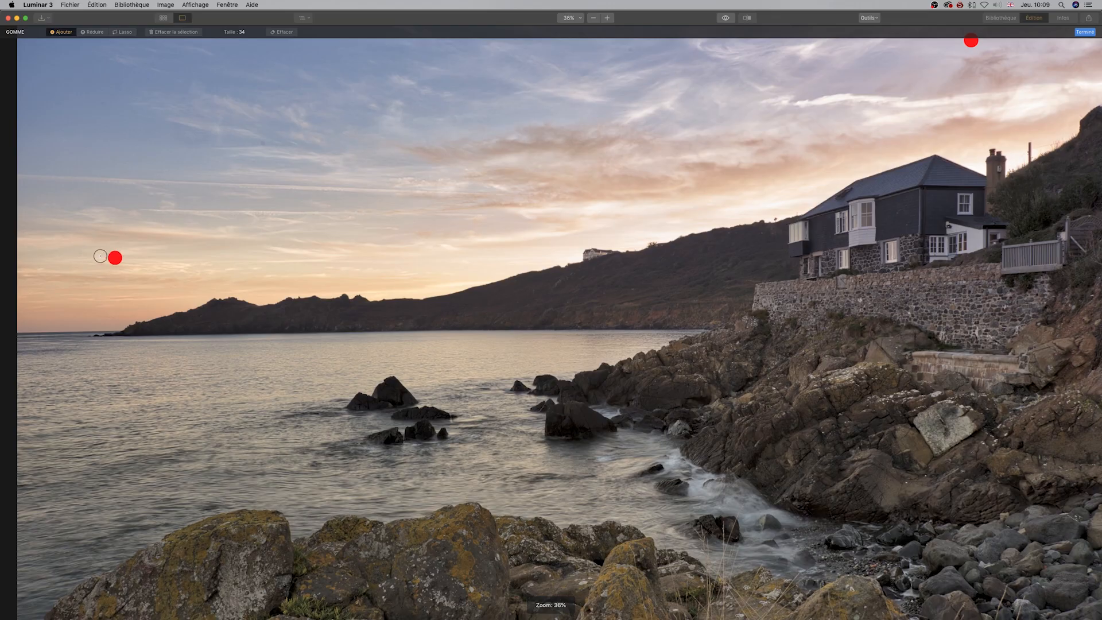
left_click(79, 252)
key("super+equal")
key("super+minus")
key("super+minus")
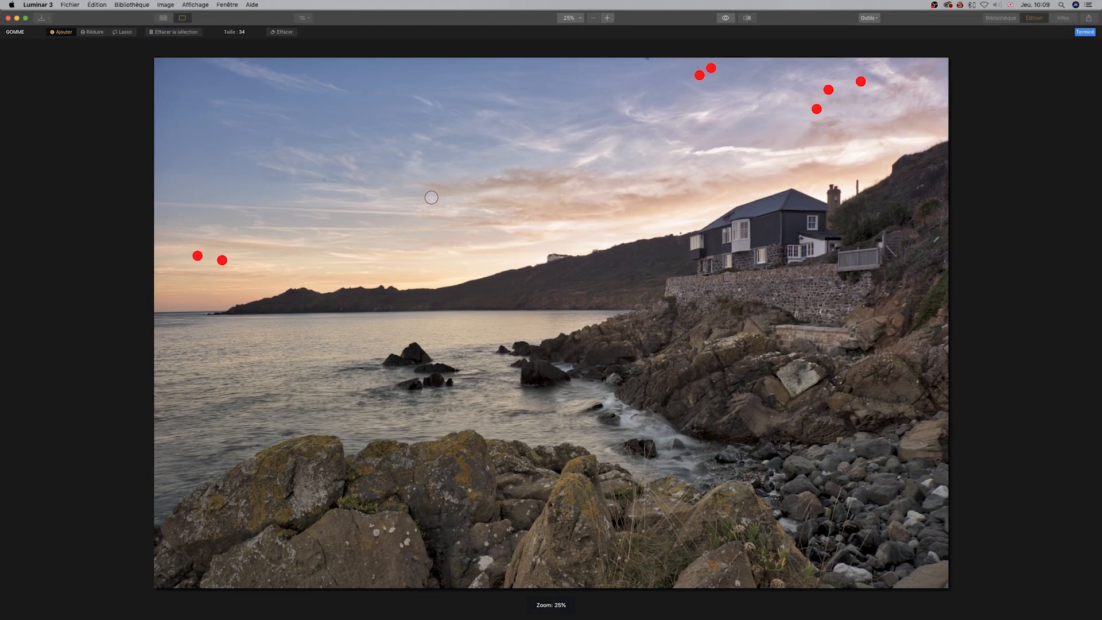
key("super+equal")
left_click(325, 180)
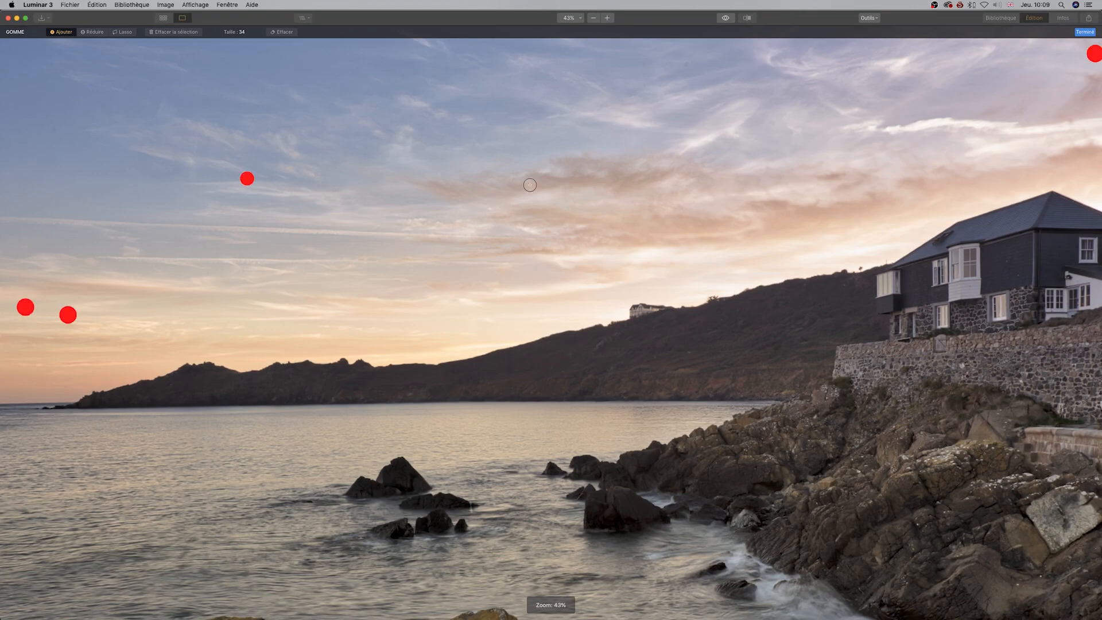
key("super+minus")
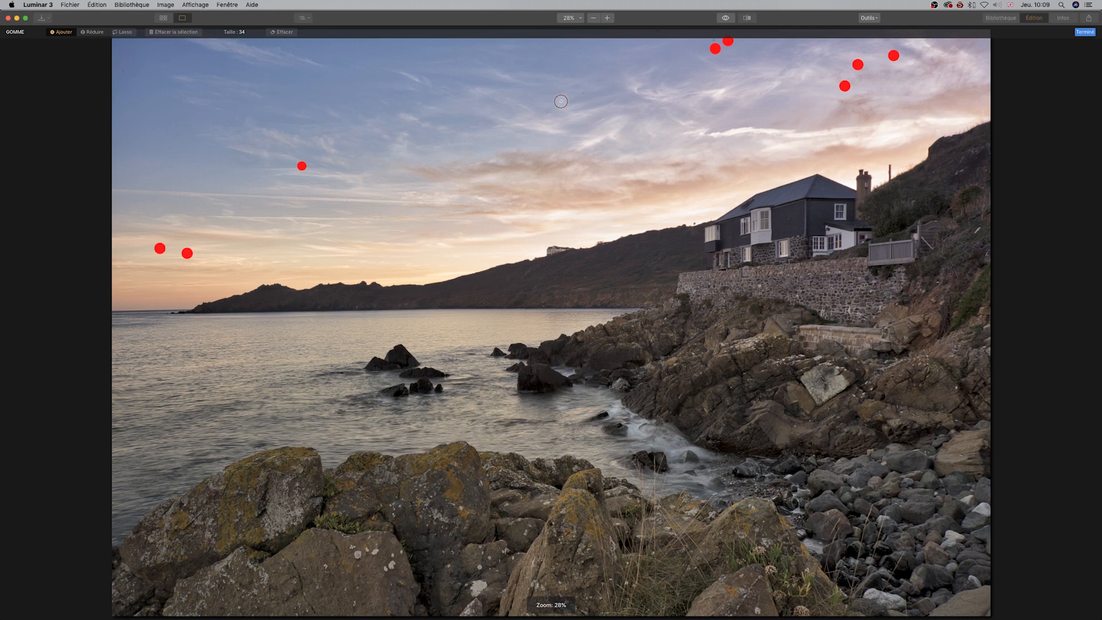
left_click(584, 94)
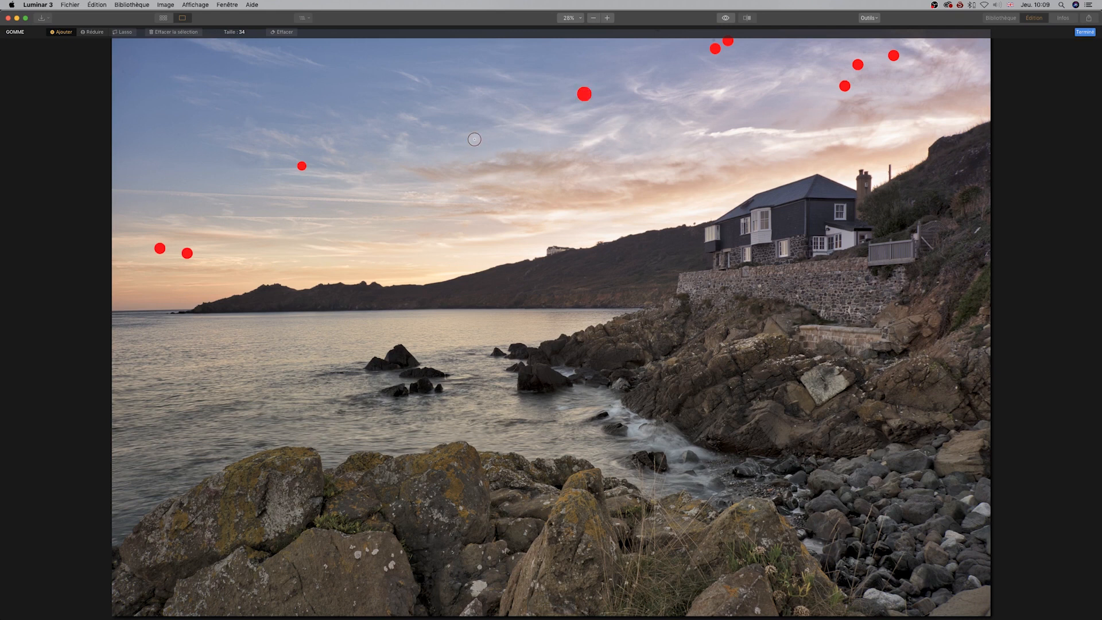
Step: Erase the marked spots and finish the Effacer tool, then delete the erased image layer
left_click(287, 32)
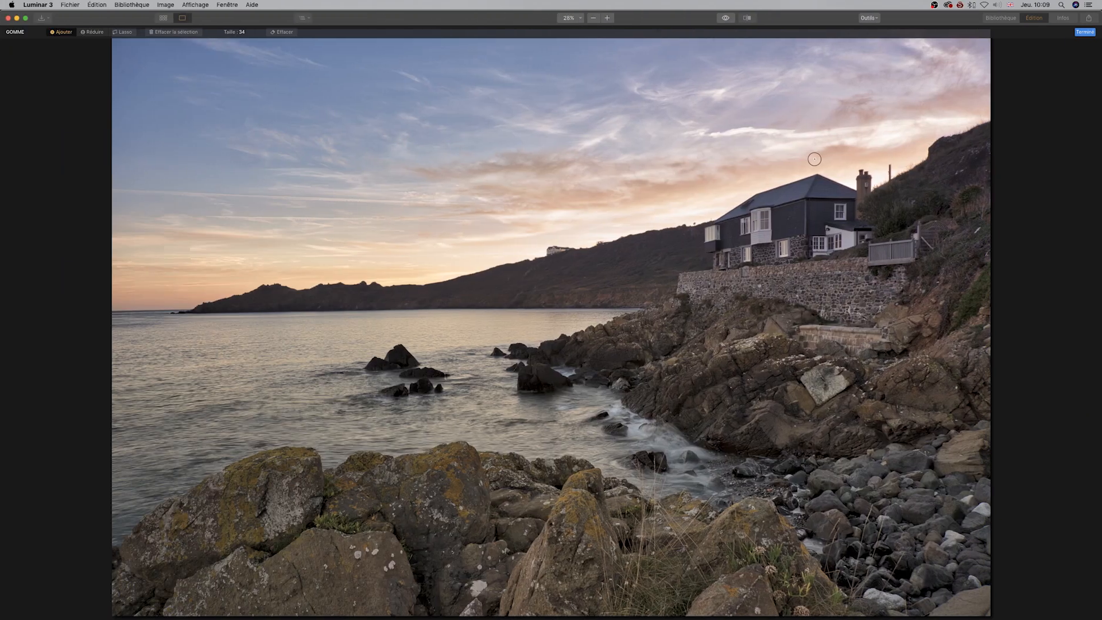
left_click(1083, 33)
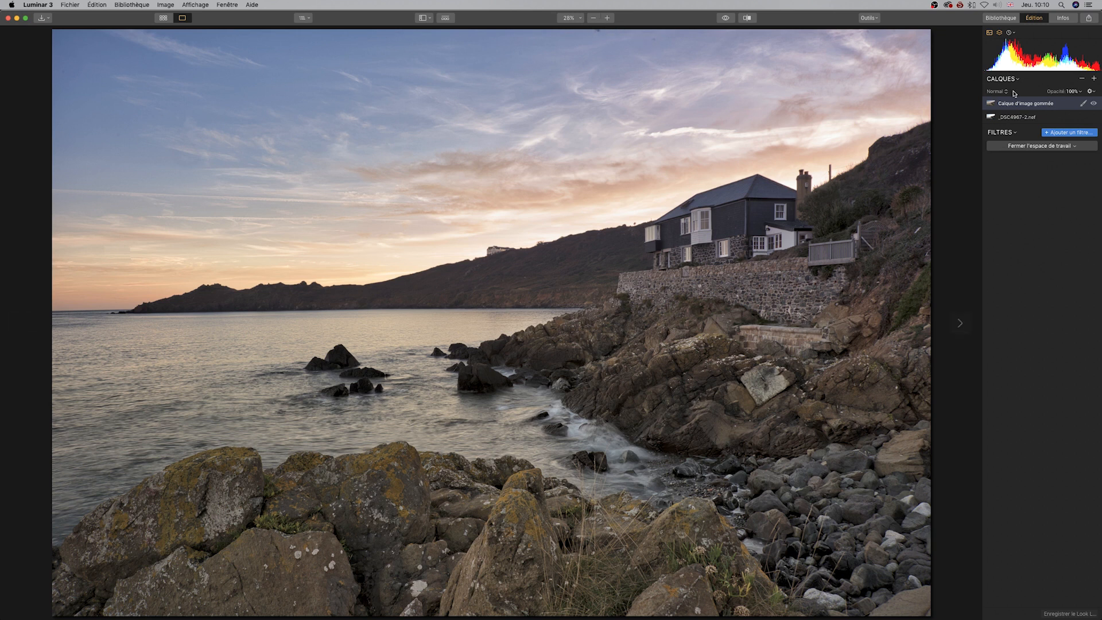
left_click(1081, 80)
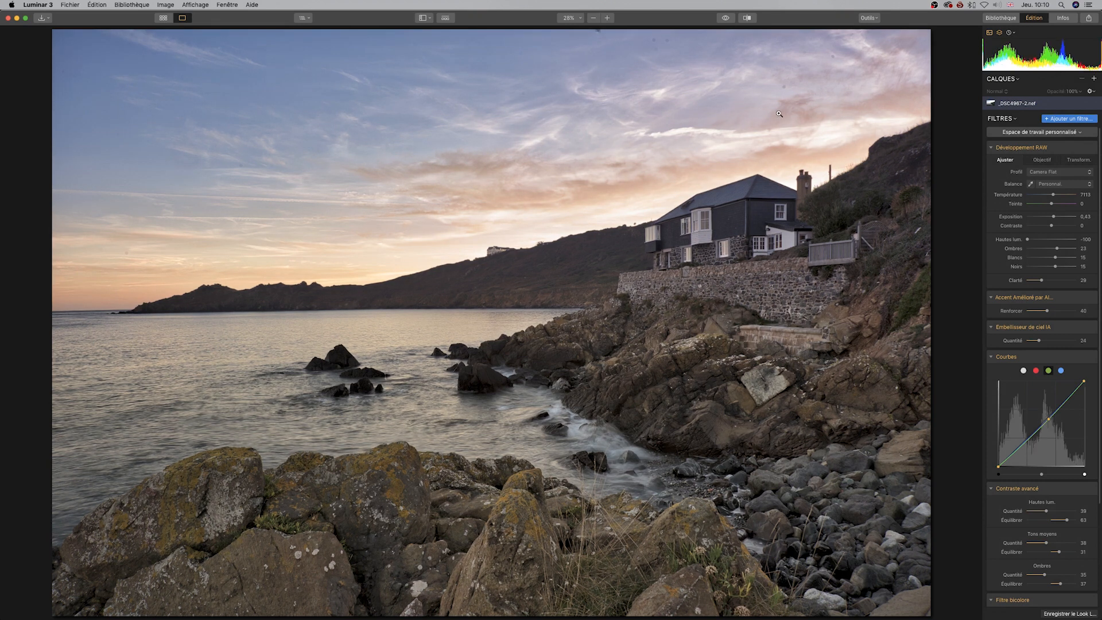
Step: Add a new adjustment layer above the photo and apply the Conversion N&B filter to it
left_click(1095, 81)
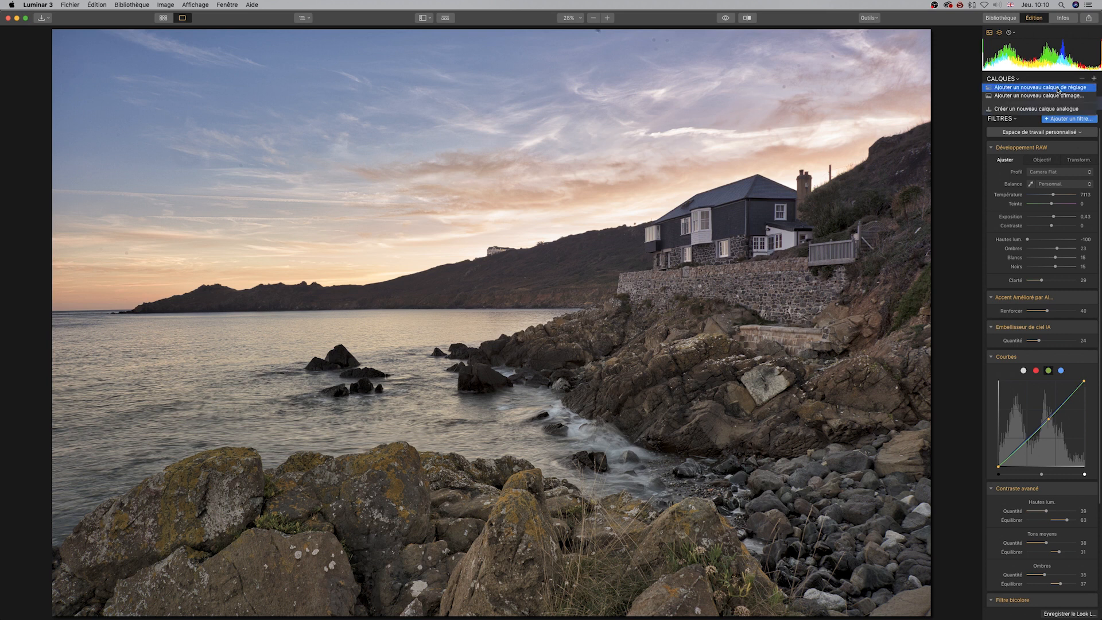
left_click(1083, 86)
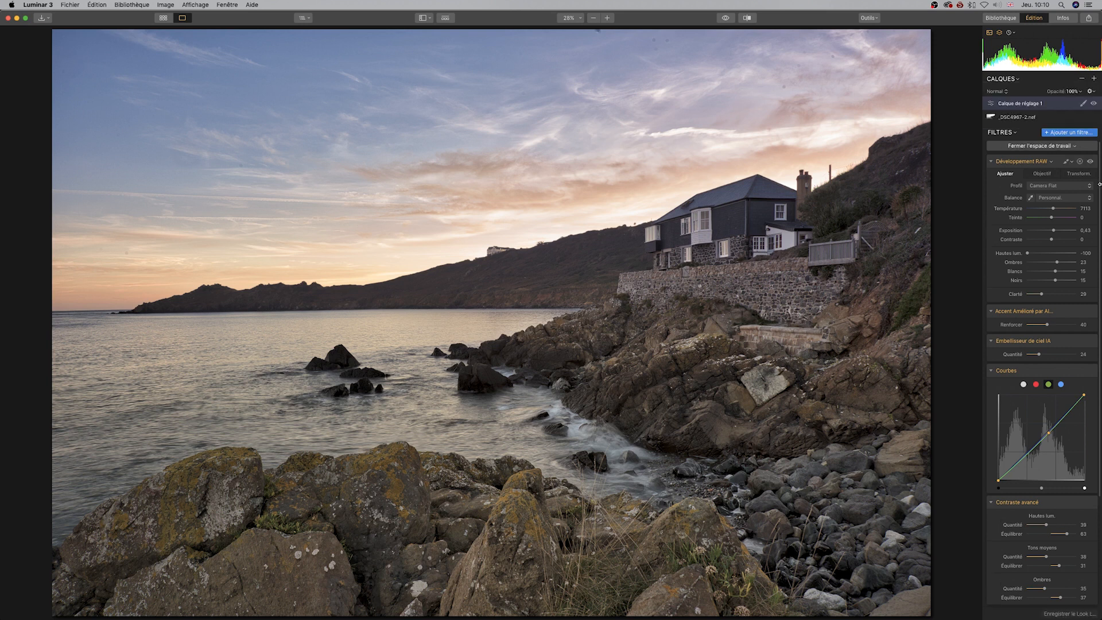
left_click(1077, 134)
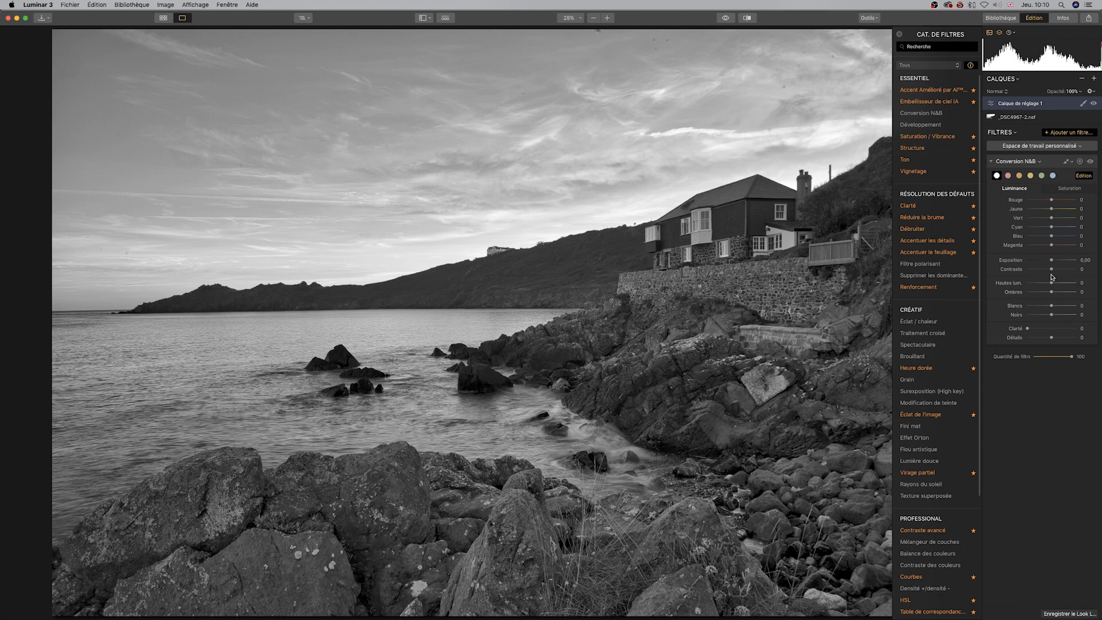
Step: Set the black-and-white conversion's highlights to 38, contrast to 100, whites to about -83 and blacks to -49
left_click_drag(1051, 283, 1101, 269)
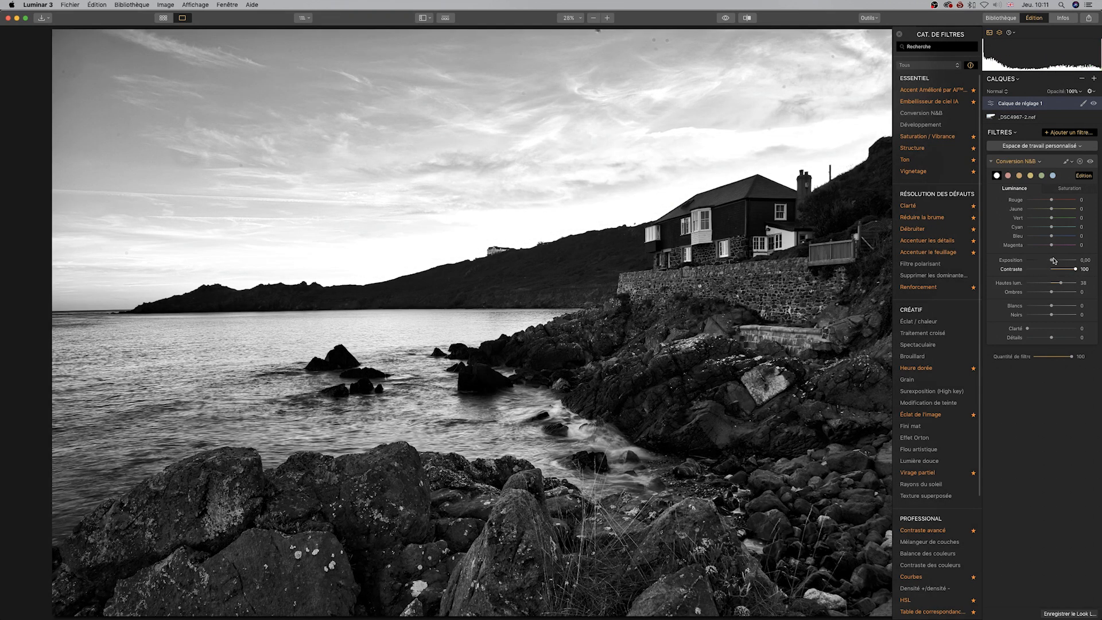
mouse_move(1053, 307)
left_mouse_down()
mouse_move(1030, 308)
mouse_move(1040, 319)
left_mouse_up()
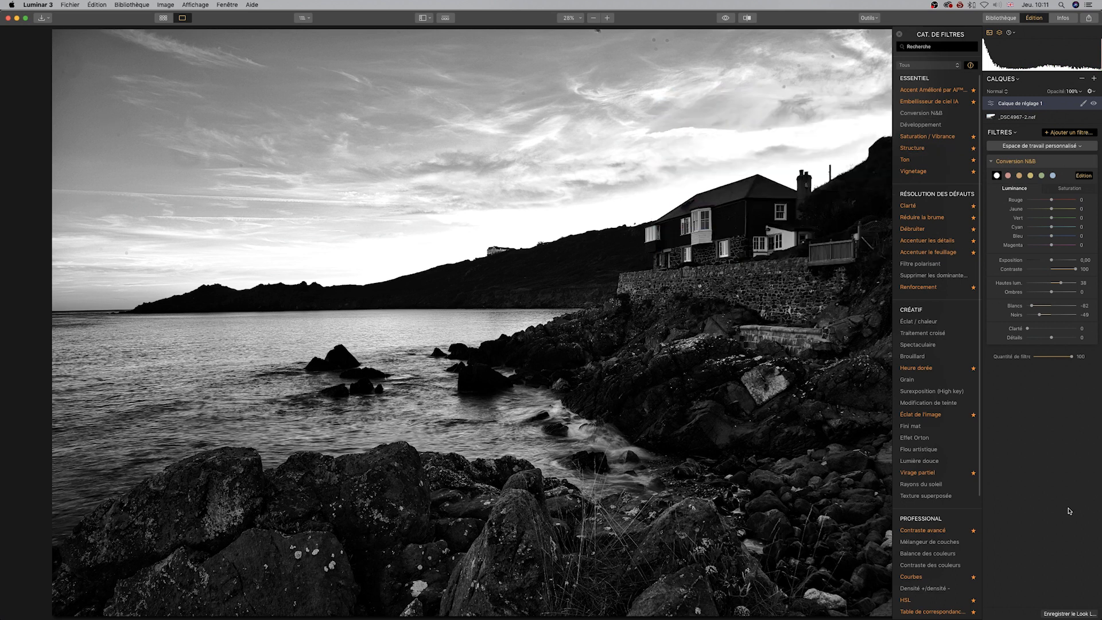
Step: Mark five dust spots along the sky's upper edge above the house with the Effacer tool and erase them
left_click(871, 19)
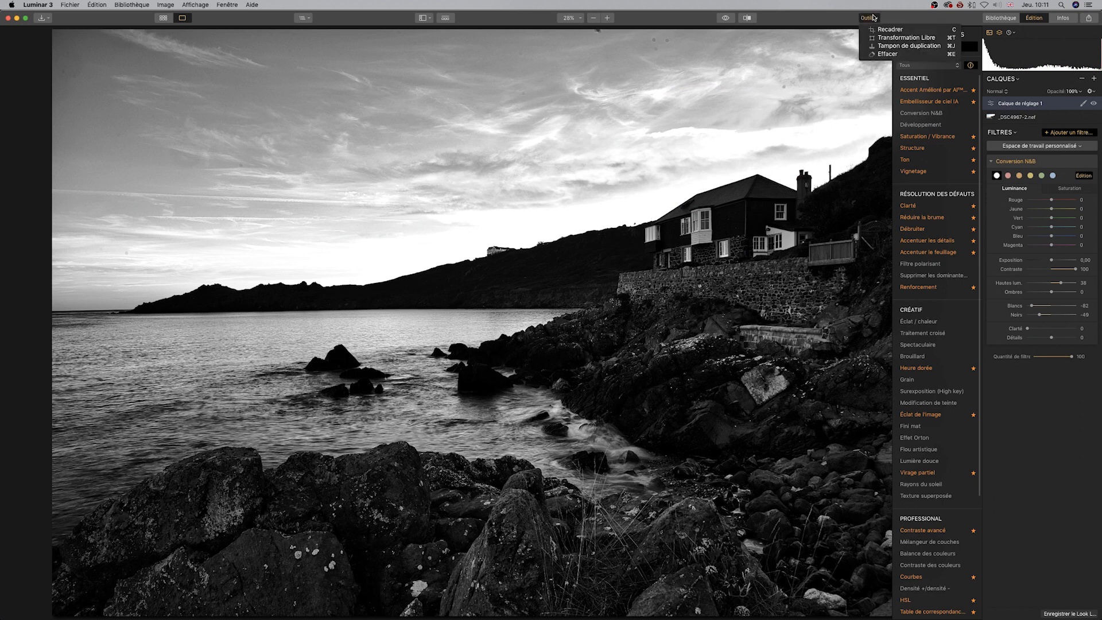
left_click(880, 55)
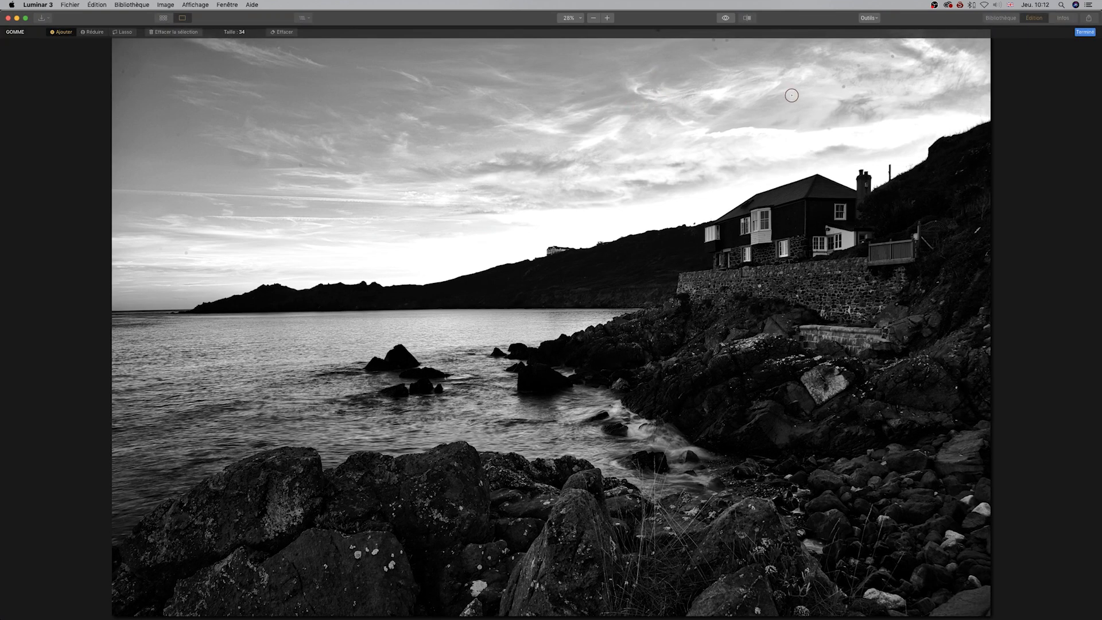
left_click(844, 86)
left_click(717, 51)
left_click(895, 56)
left_click(861, 63)
left_click(869, 50)
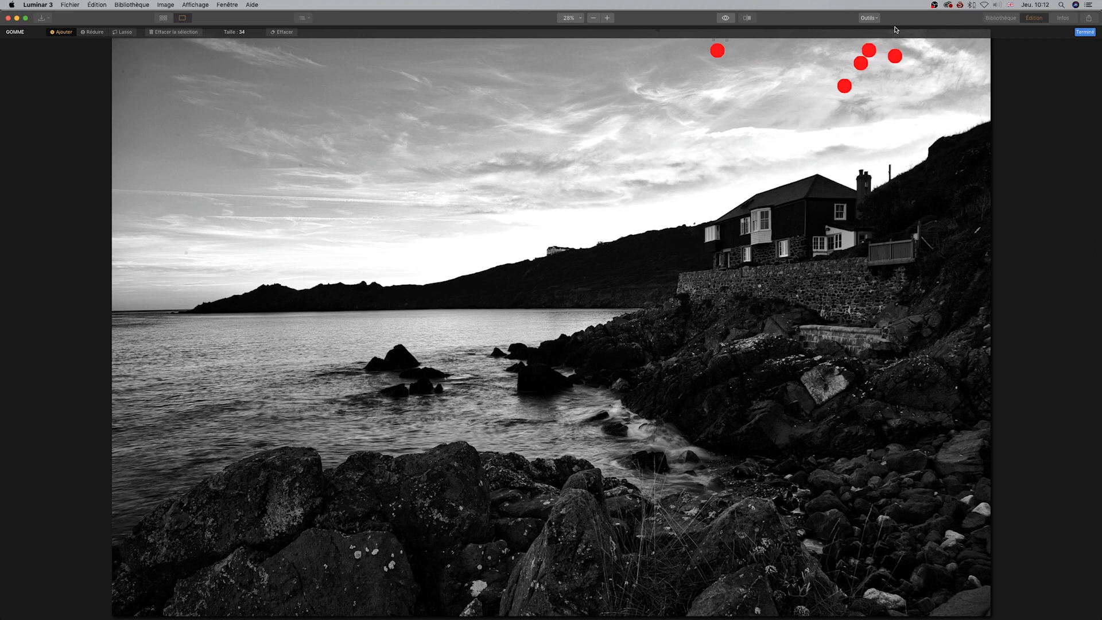
left_click(285, 32)
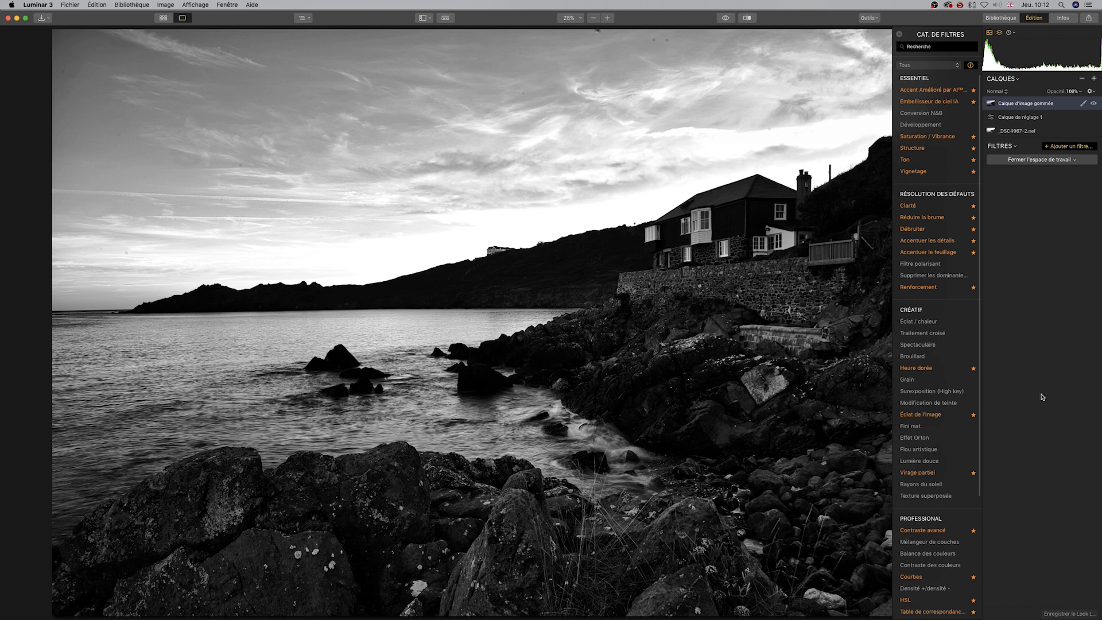
Step: Hide the erased image layer to compare it with the adjustment layer, then delete the erased image layer
left_click(1094, 104)
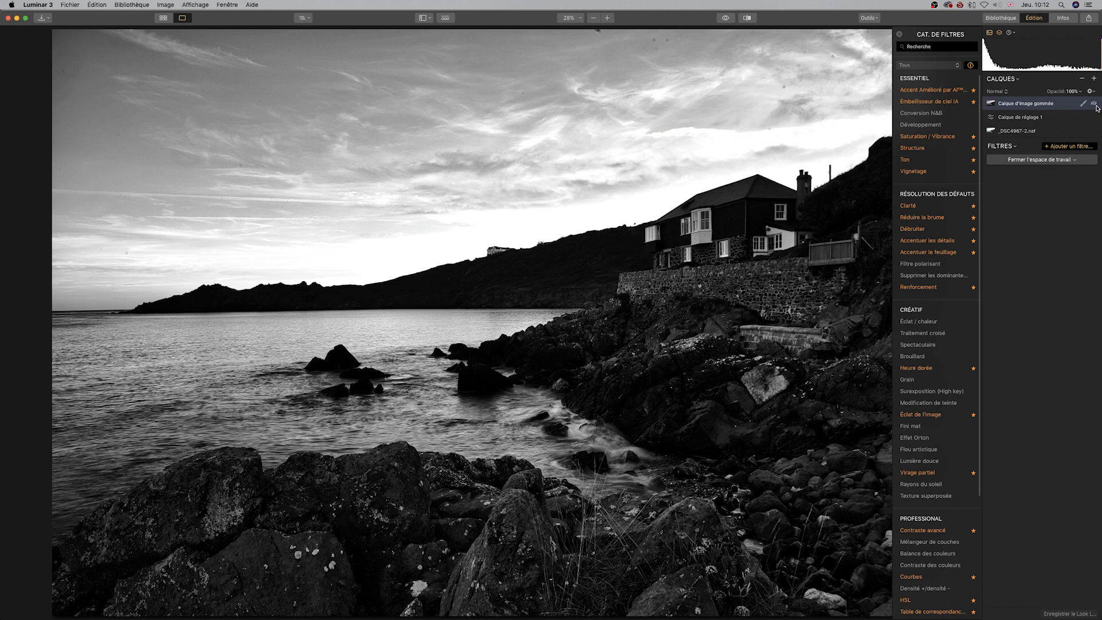
left_click(1035, 119)
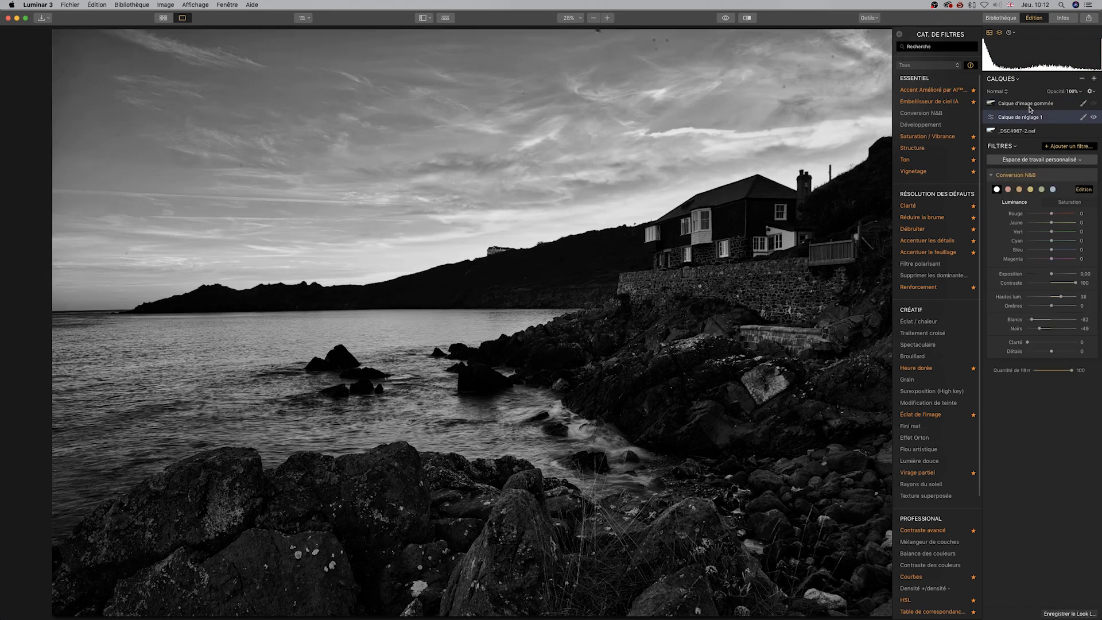
left_click(1033, 105)
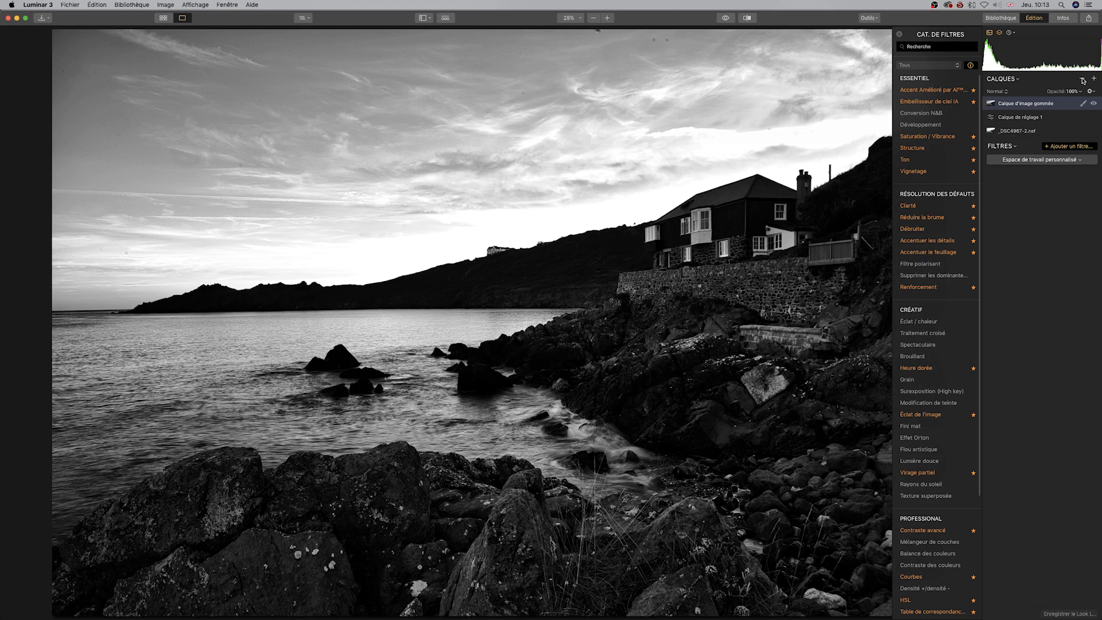
left_click(1082, 80)
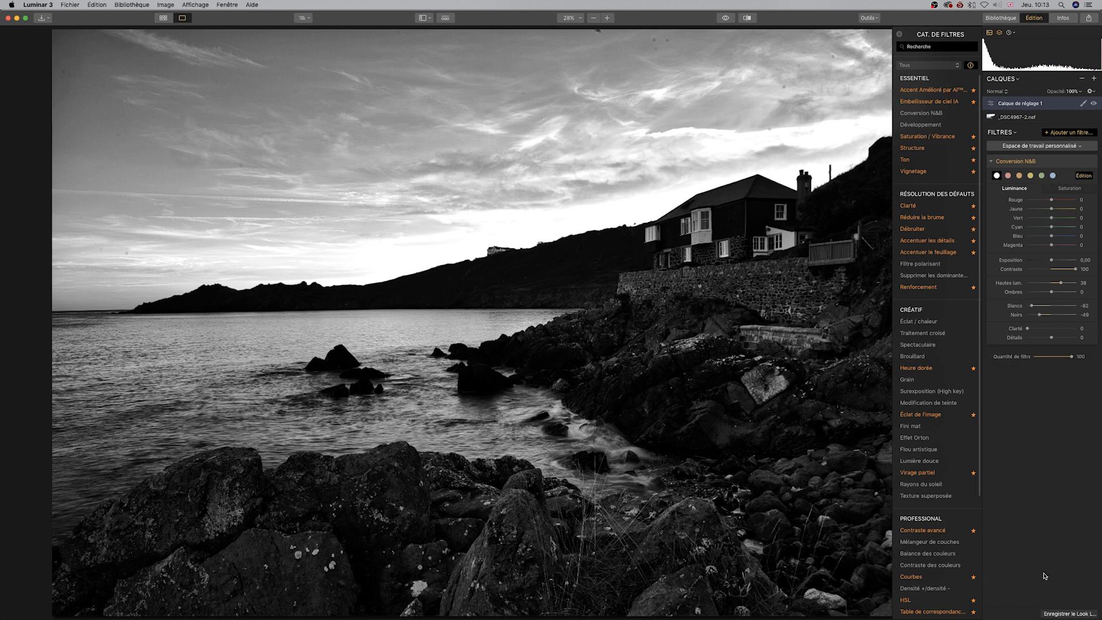
Step: Add an Exposition filter at 5,00 to the adjustment layer and brush its mask onto the dust spots above the house
mouse_move(953, 596)
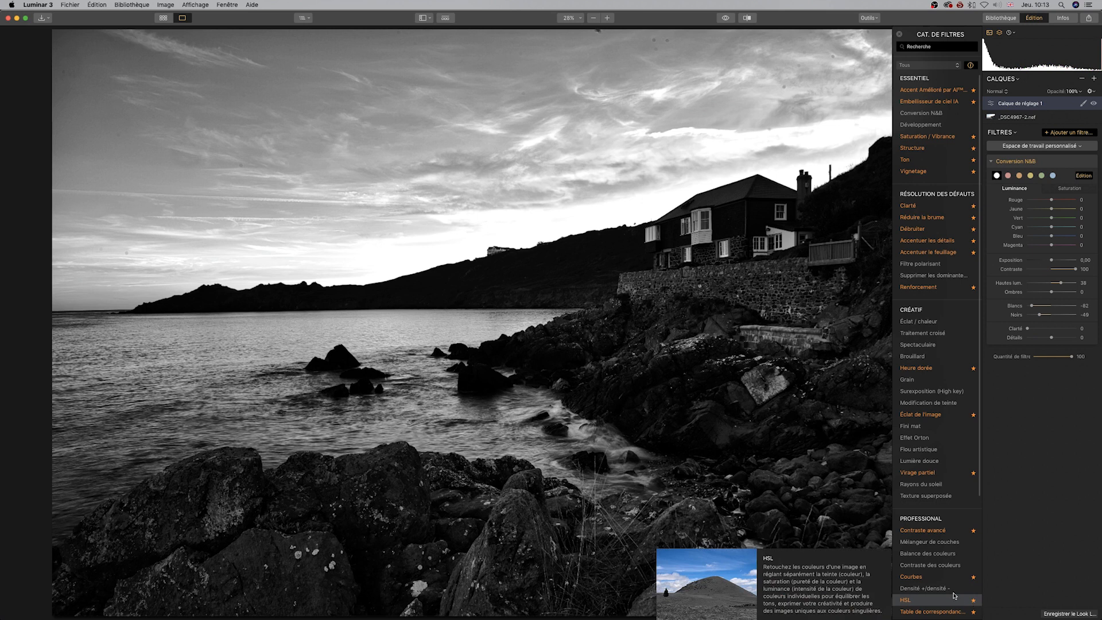
scroll(954, 595, "down", 5)
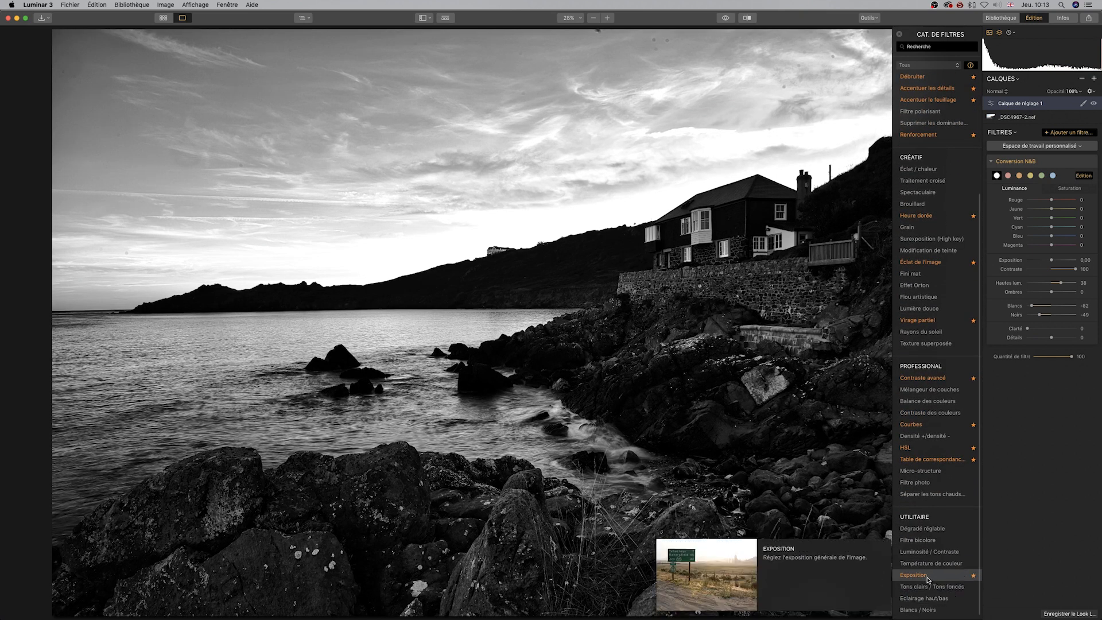
left_click(928, 577)
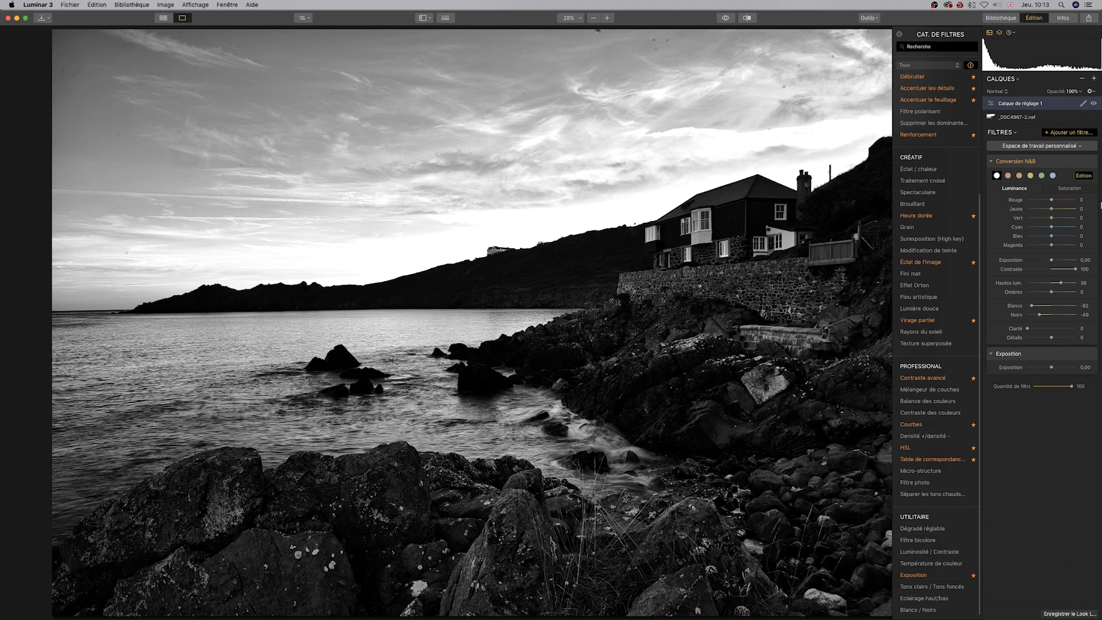
left_click(1067, 354)
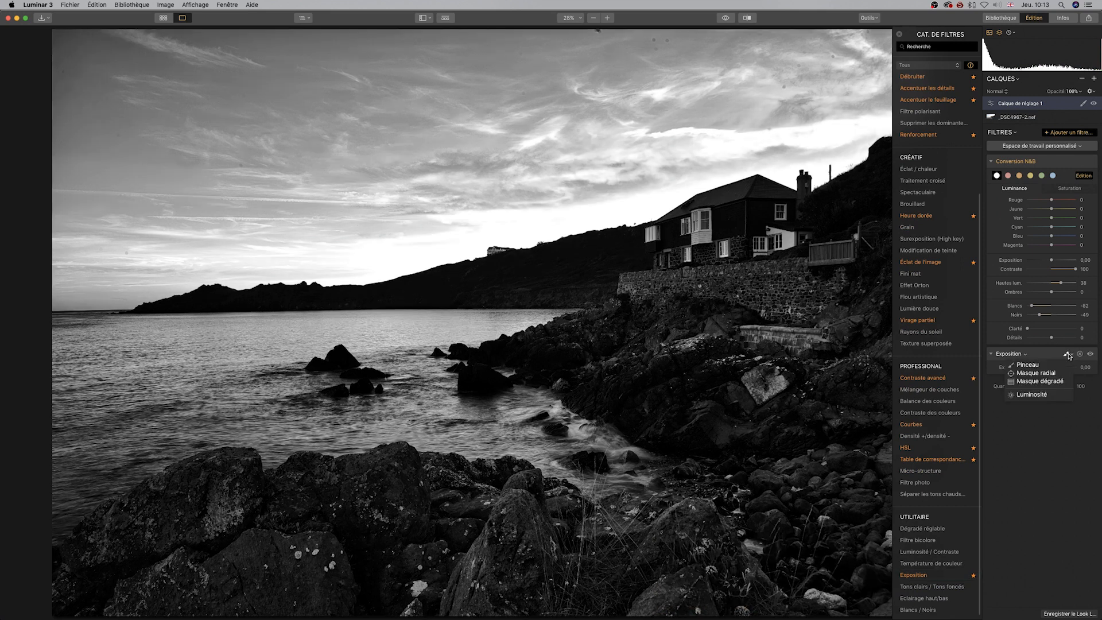
left_click(1028, 365)
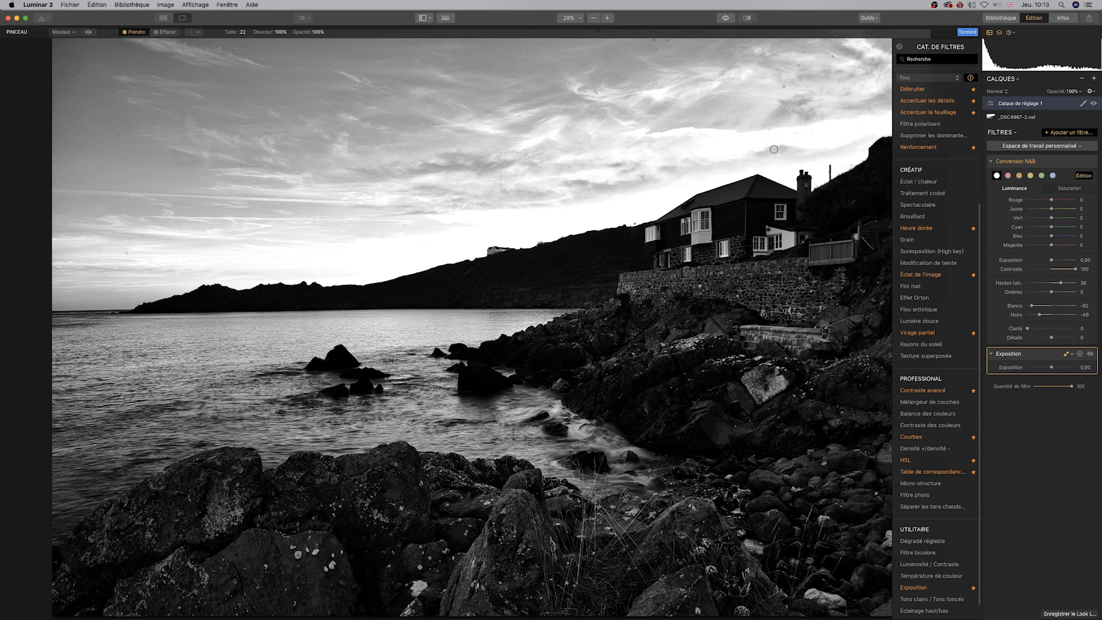
left_click(784, 88)
left_click_drag(1051, 367, 1100, 371)
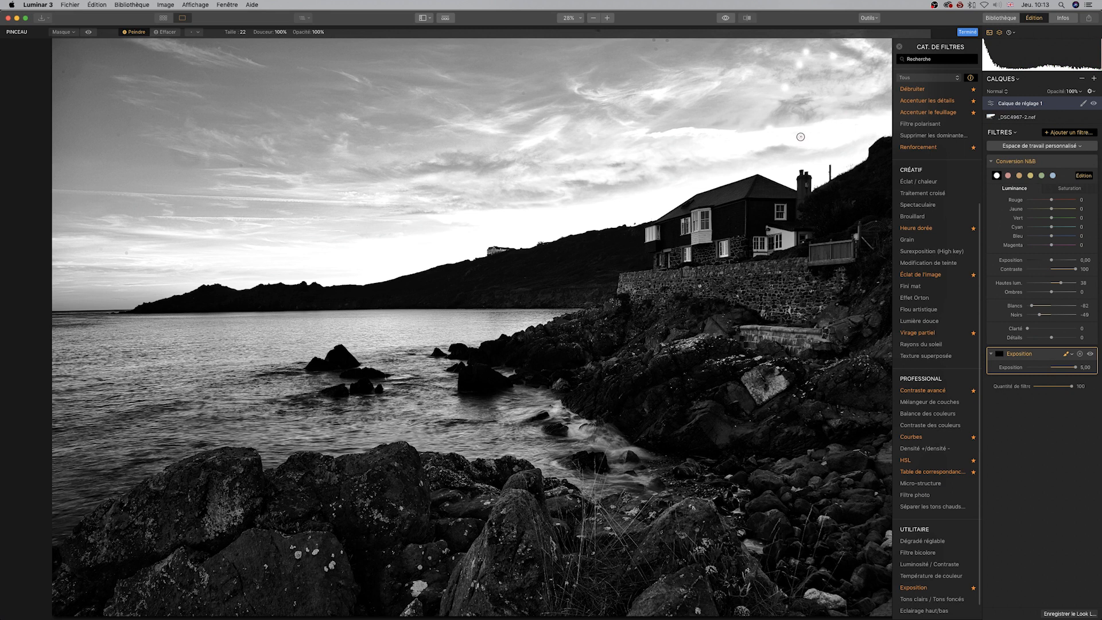
Step: Darken the black-and-white conversion's exposure to reveal more dust, and brush Exposition marks over the remaining spots across the sky
left_click(1050, 261)
left_click_drag(1049, 261, 1049, 262)
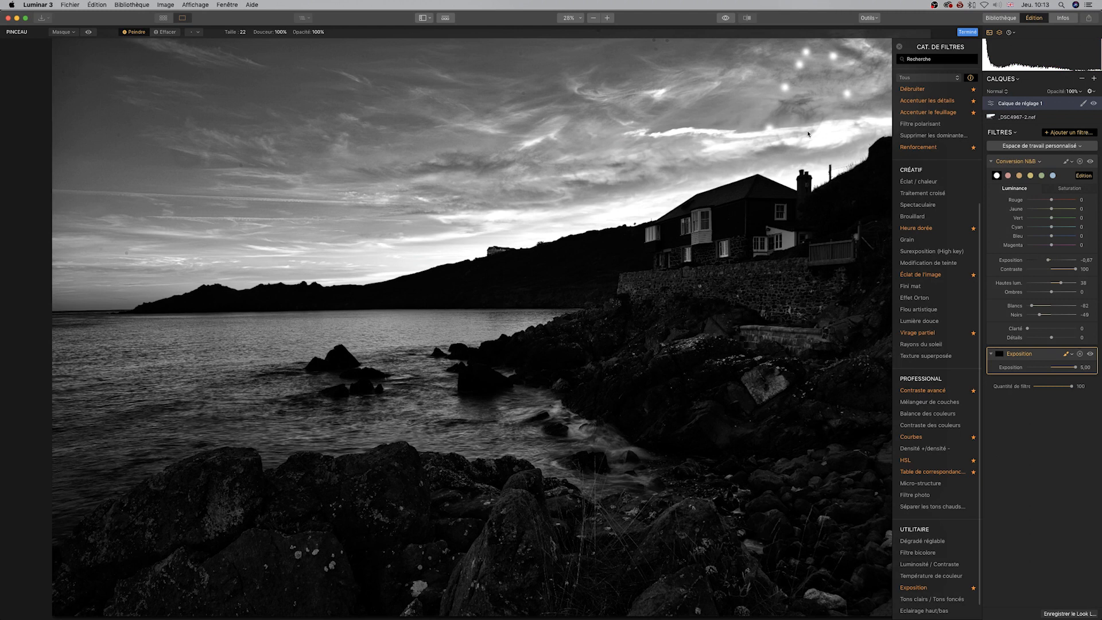
left_click(668, 41)
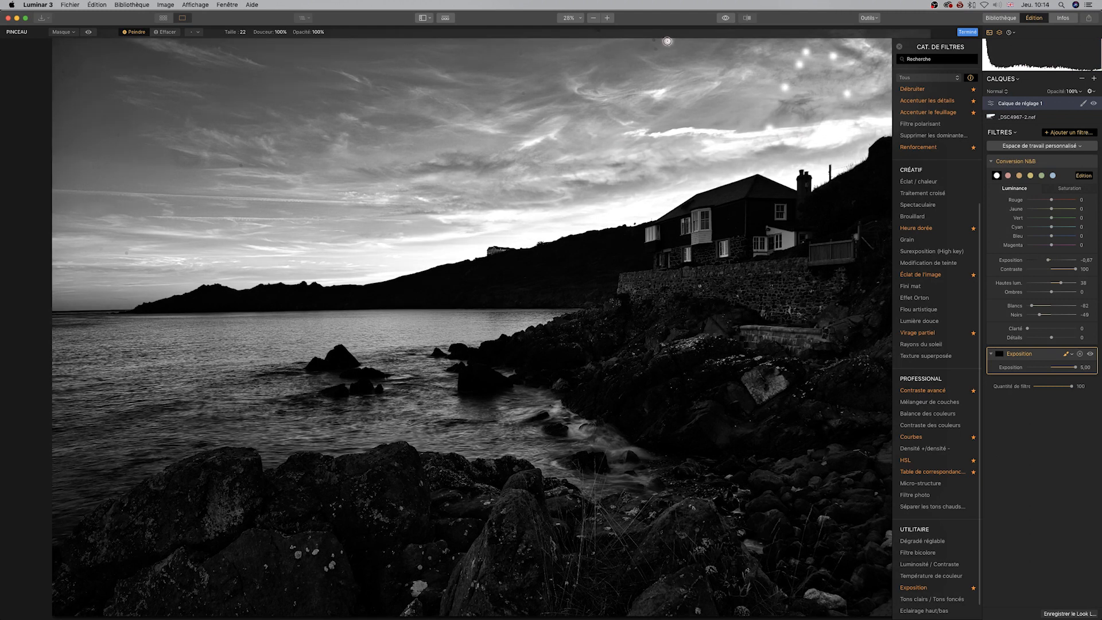
left_click(656, 48)
left_click(523, 92)
left_click(522, 54)
left_click(127, 252)
left_click(242, 165)
left_click(117, 135)
left_click_drag(180, 151, 199, 160)
left_click_drag(1048, 260, 1051, 260)
left_click(63, 72)
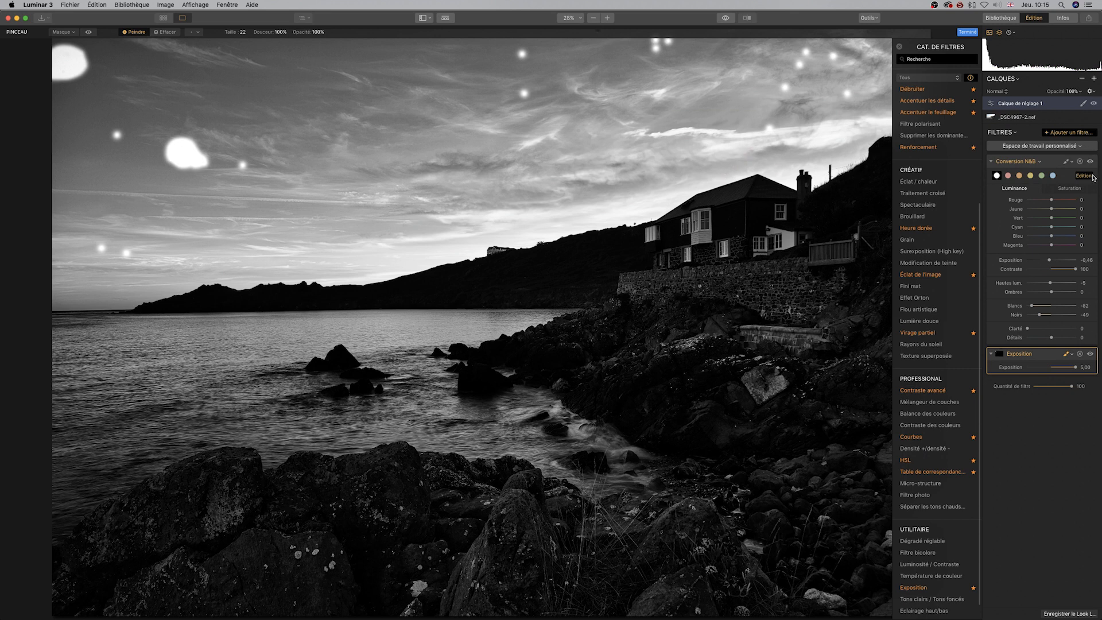
Step: Compare the photo with and without the Conversion N&B filter, then remove that filter from the adjustment layer
left_click(1090, 162)
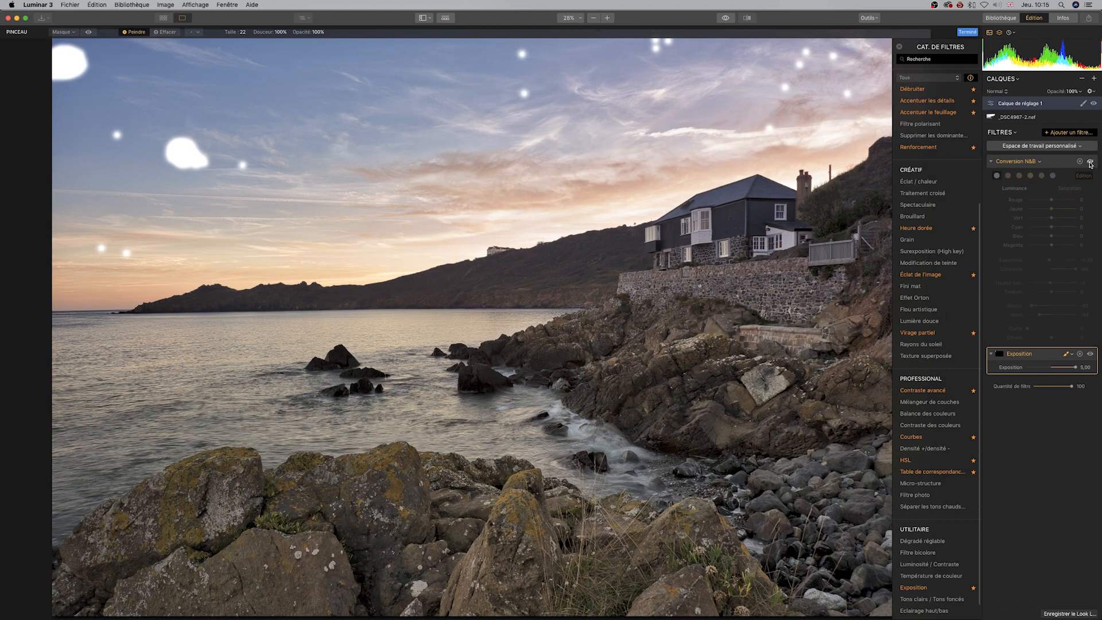
left_click(1090, 162)
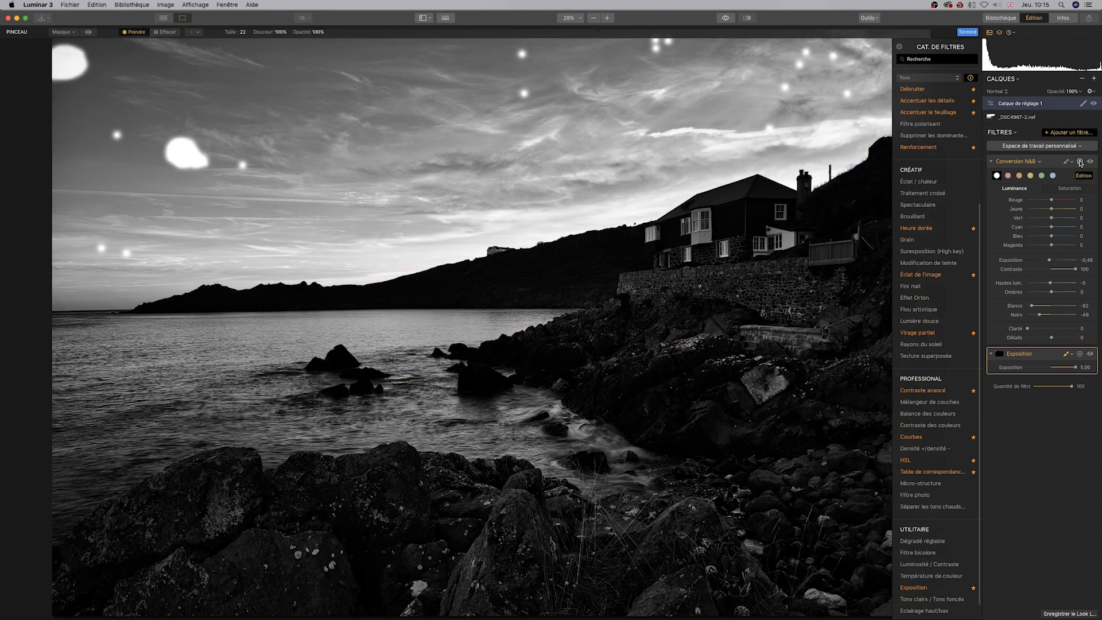
left_click(1080, 162)
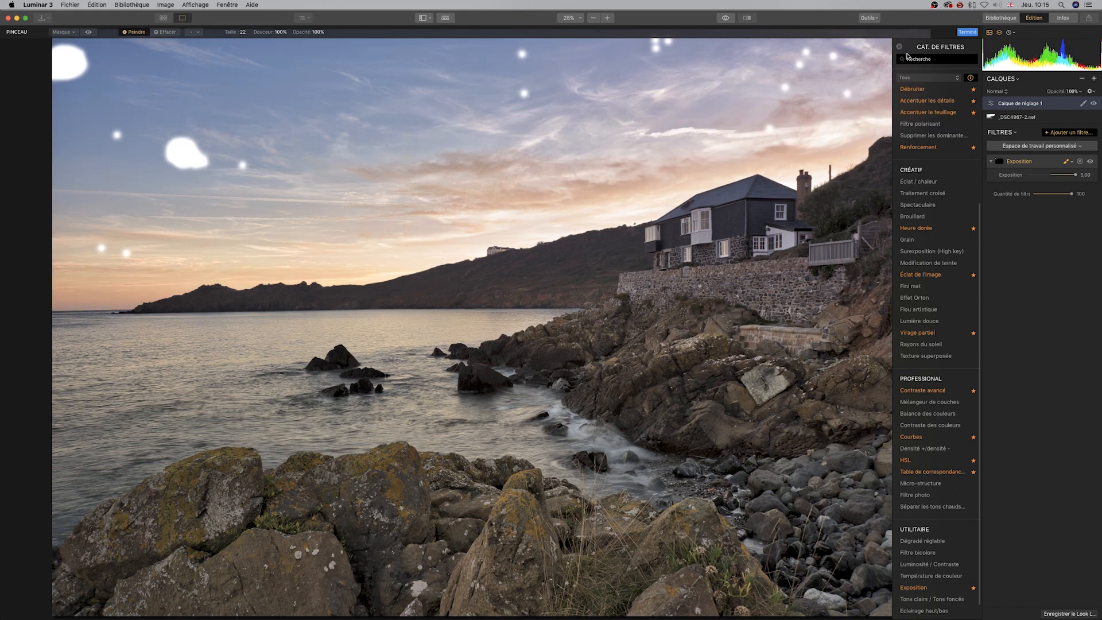
Step: Clone clean sky over the white marks in the photo's left sky with the Tampon de duplication tool, starting at size 100
left_click(872, 18)
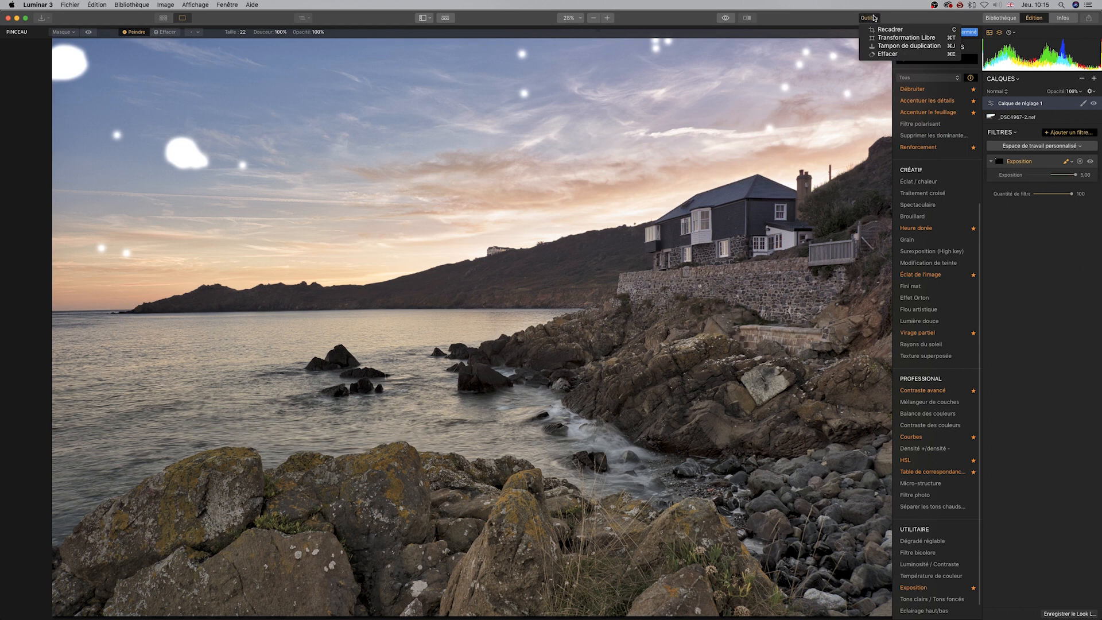
left_click(902, 48)
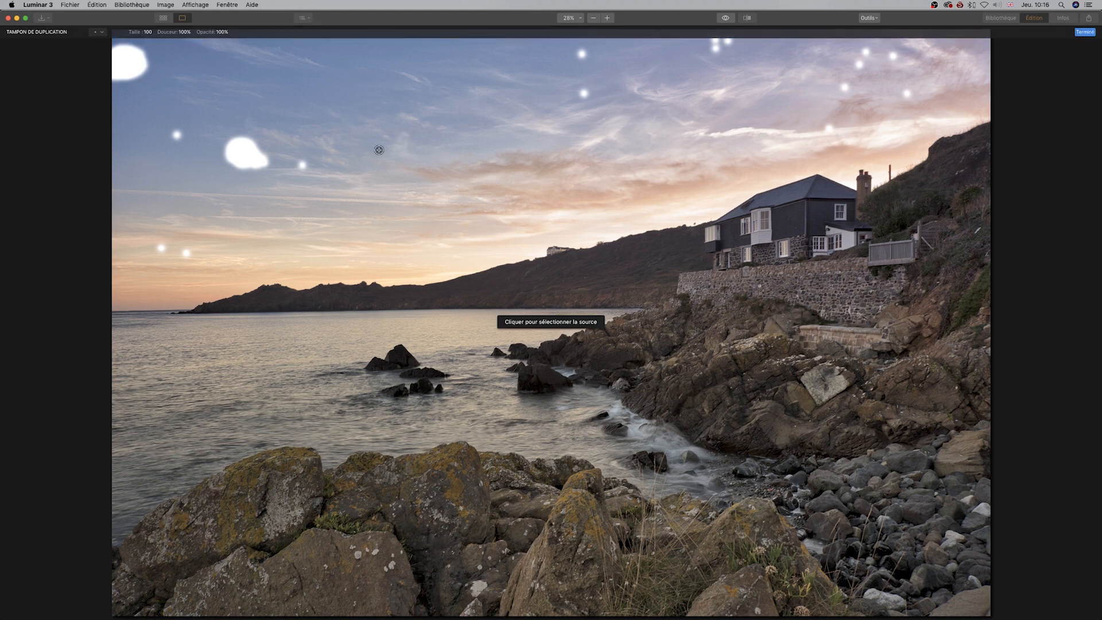
left_click(130, 120)
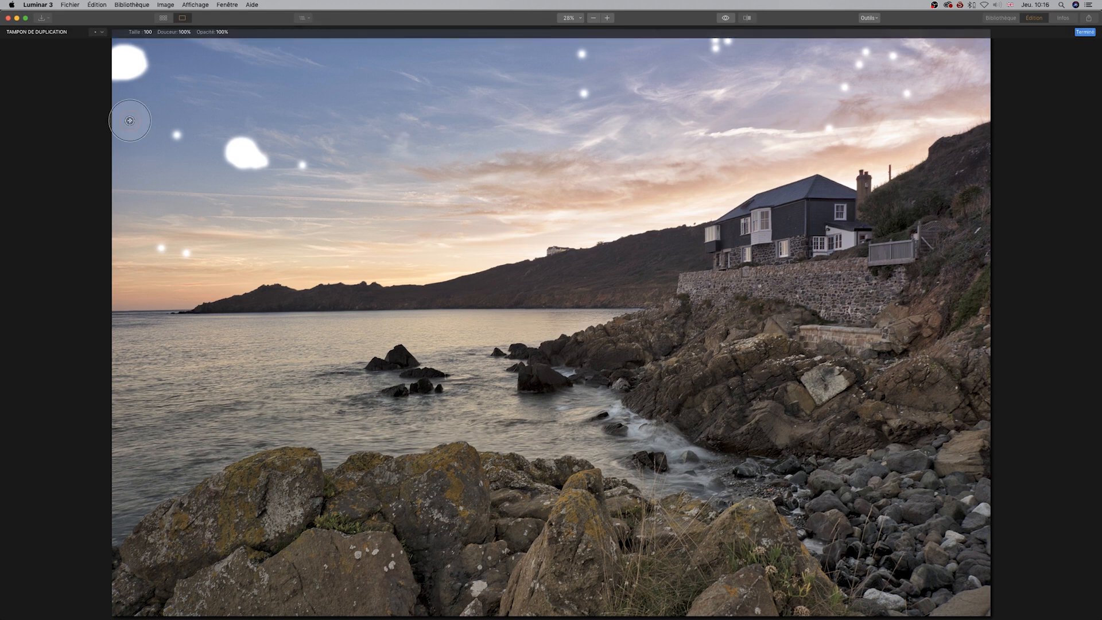
mouse_move(152, 61)
left_mouse_down()
mouse_move(117, 68)
mouse_move(128, 60)
left_mouse_up()
left_click(154, 126, "alt")
left_click(176, 134)
left_click(303, 166)
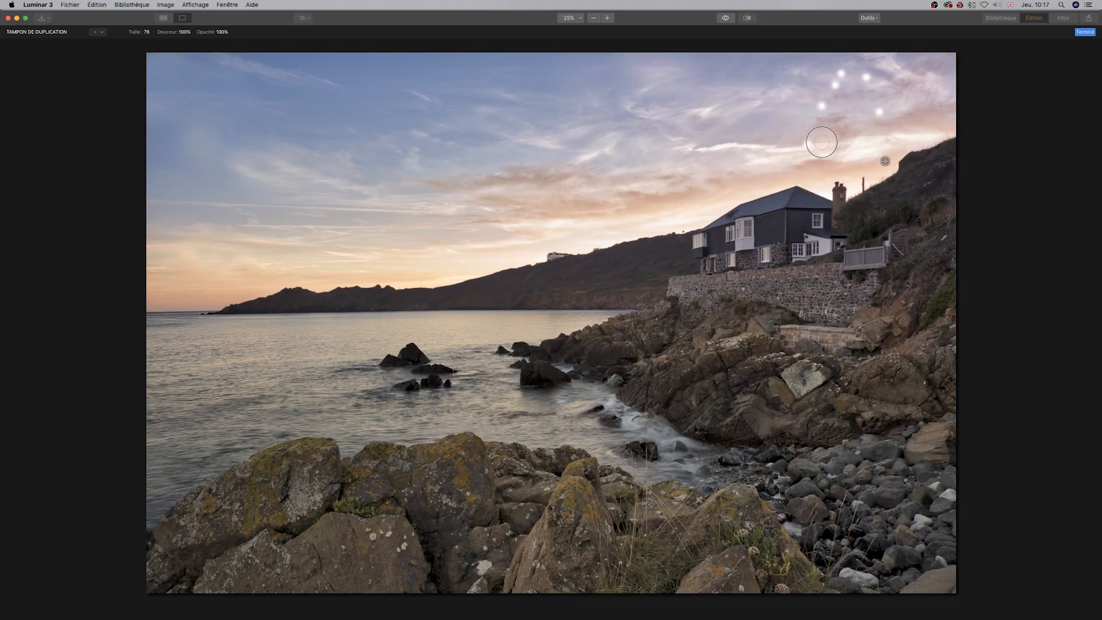
Step: Lower the clone stamp's opacity and retouch the cloned area in the photo's upper-left sky
left_click(212, 32)
left_click_drag(227, 47, 191, 47)
left_click(207, 141)
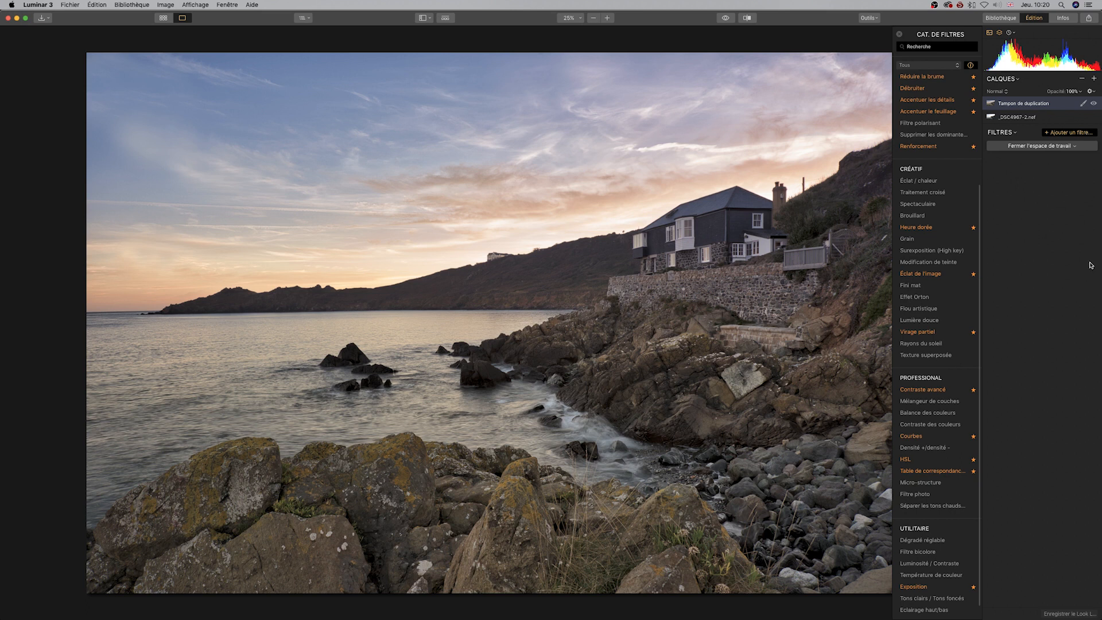
Step: Add a new adjustment layer above the clone stamp layer and apply the Conversion N&B filter to it
left_click(1093, 78)
left_click(1070, 87)
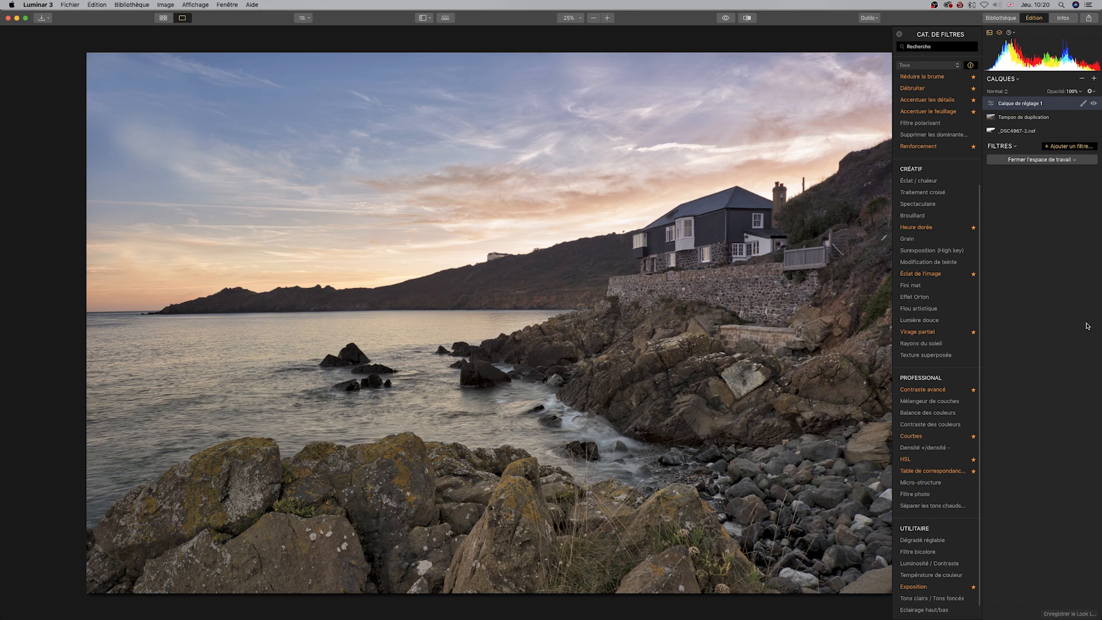
scroll(952, 151, "up", 5)
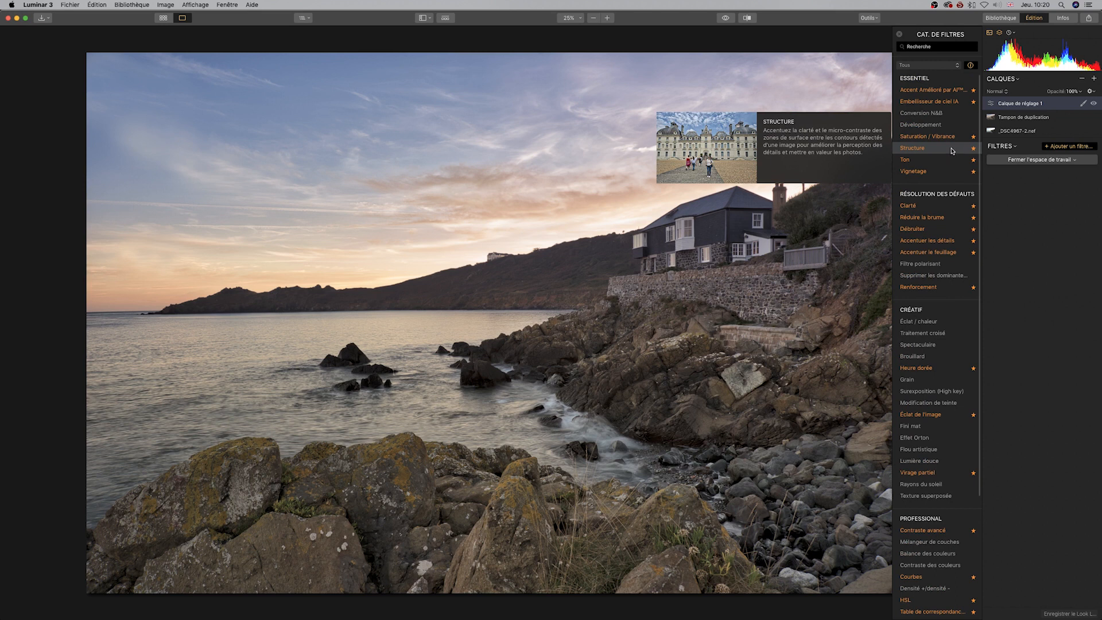
left_click(930, 115)
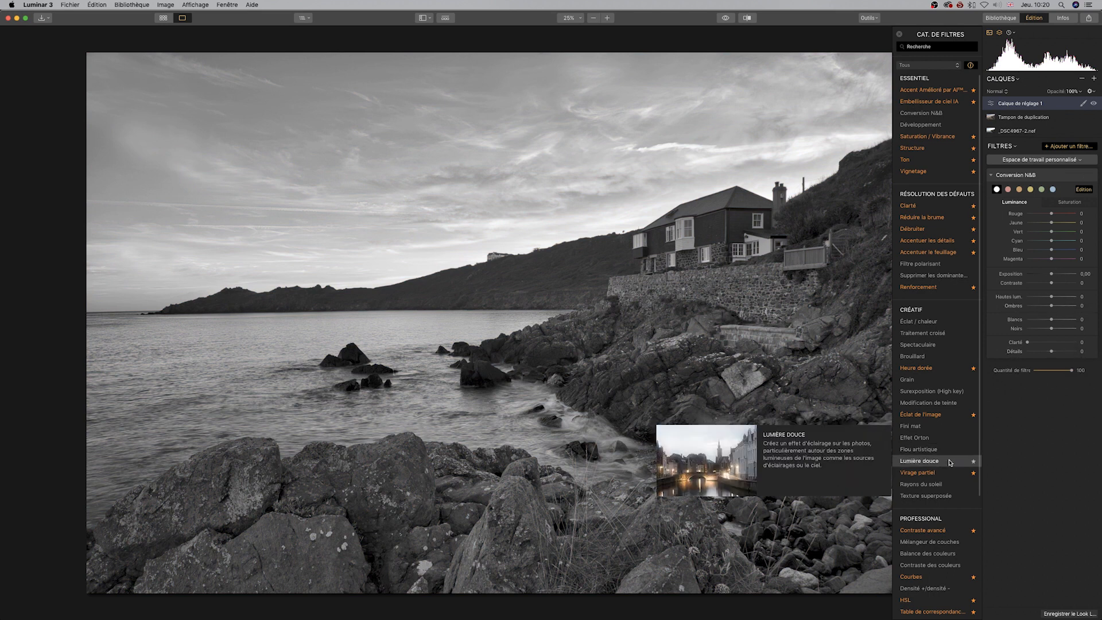
Step: Add a Courbes filter to the adjustment layer and invert its luminance curve by swapping the heights of both end points
mouse_move(925, 375)
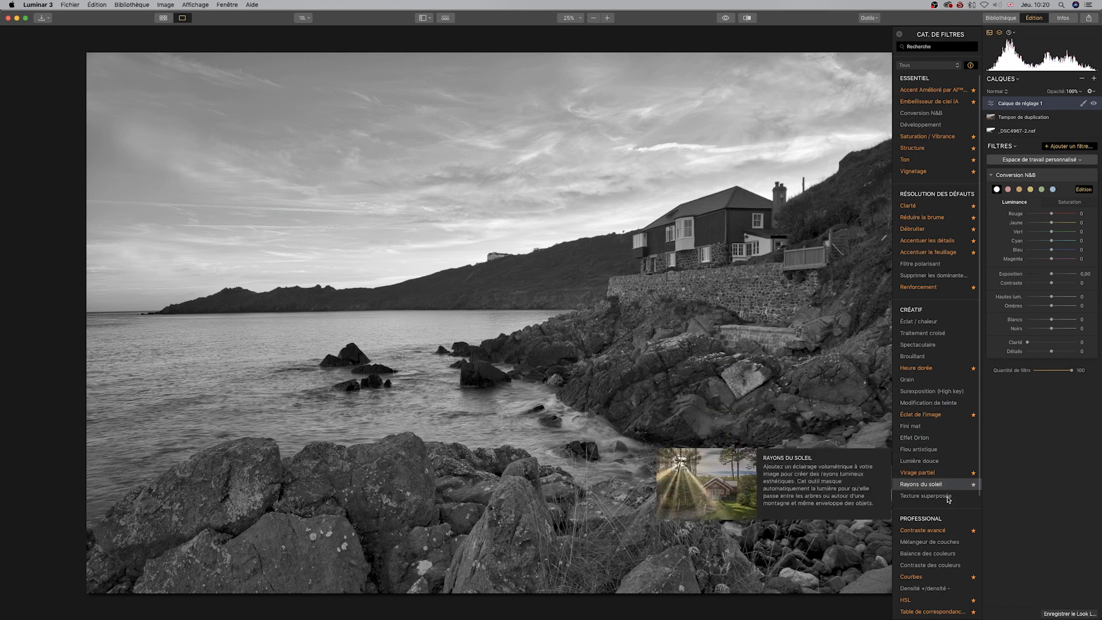
mouse_move(914, 348)
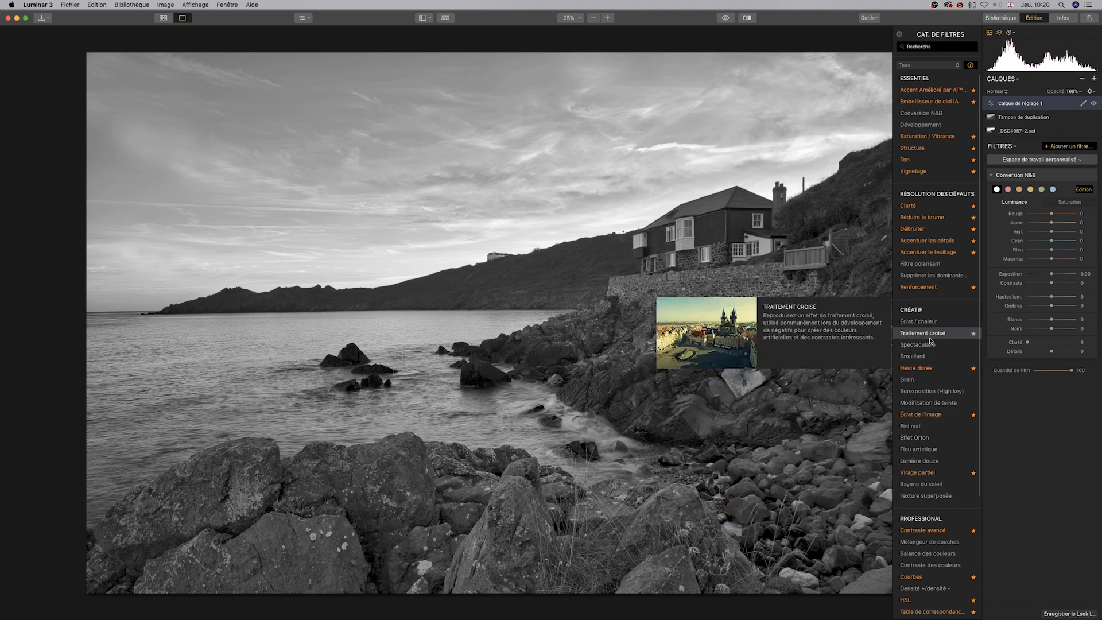
mouse_move(937, 405)
scroll(932, 505, "down", 3)
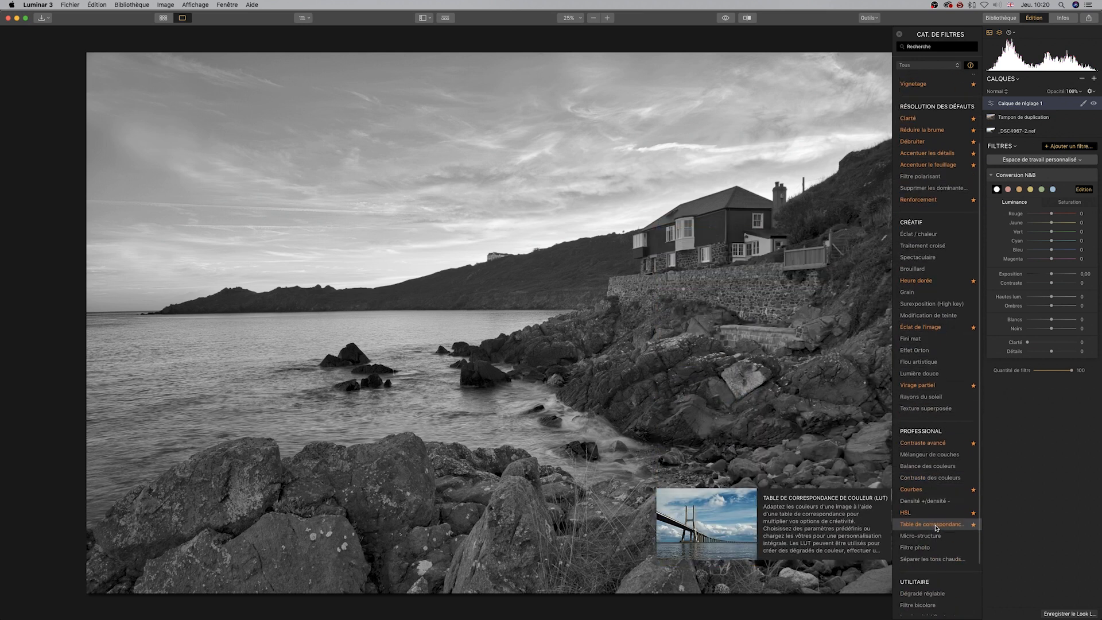
left_click(933, 491)
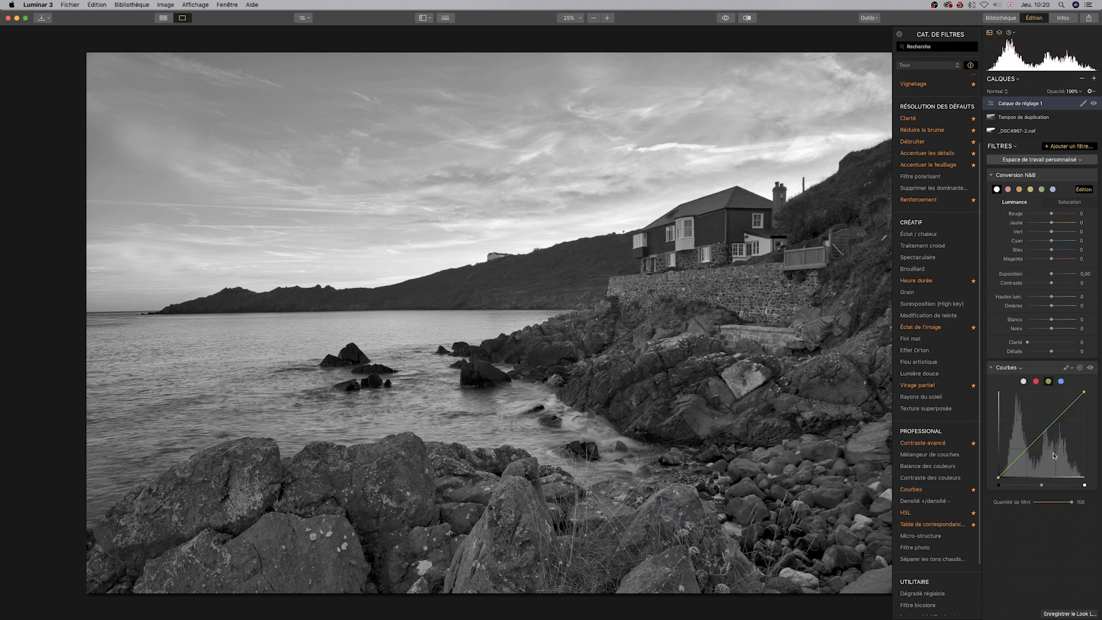
left_click(1024, 381)
left_click_drag(1084, 393, 1085, 477)
left_click_drag(999, 478, 989, 396)
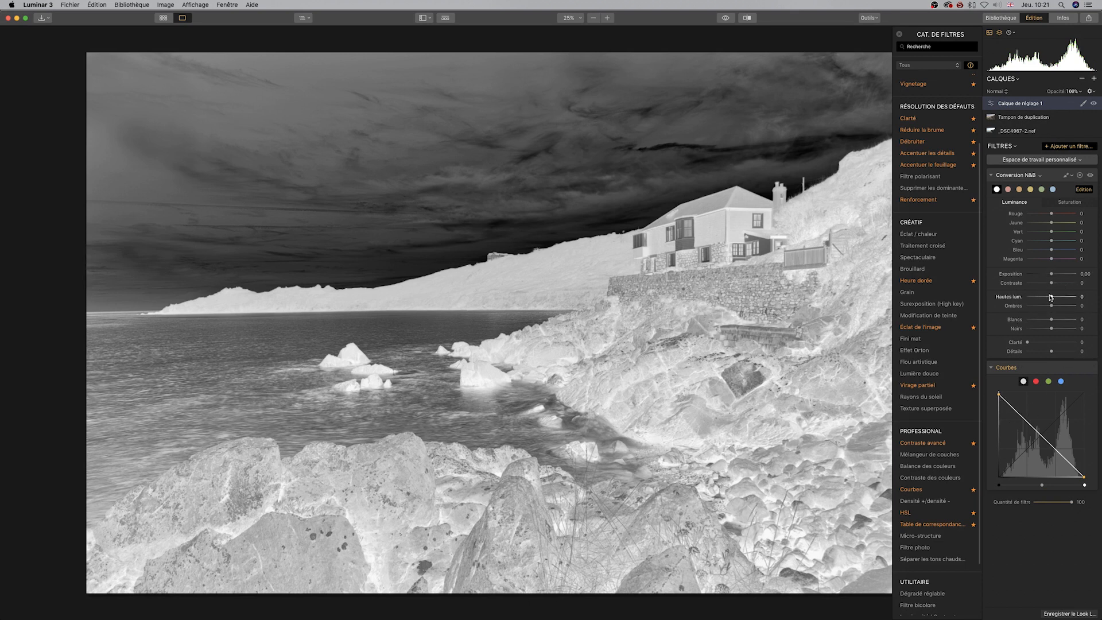
Step: Set the black-and-white conversion's highlights and whites to 100, blacks to -100 and clarity to about 48
left_click_drag(1052, 298, 1098, 322)
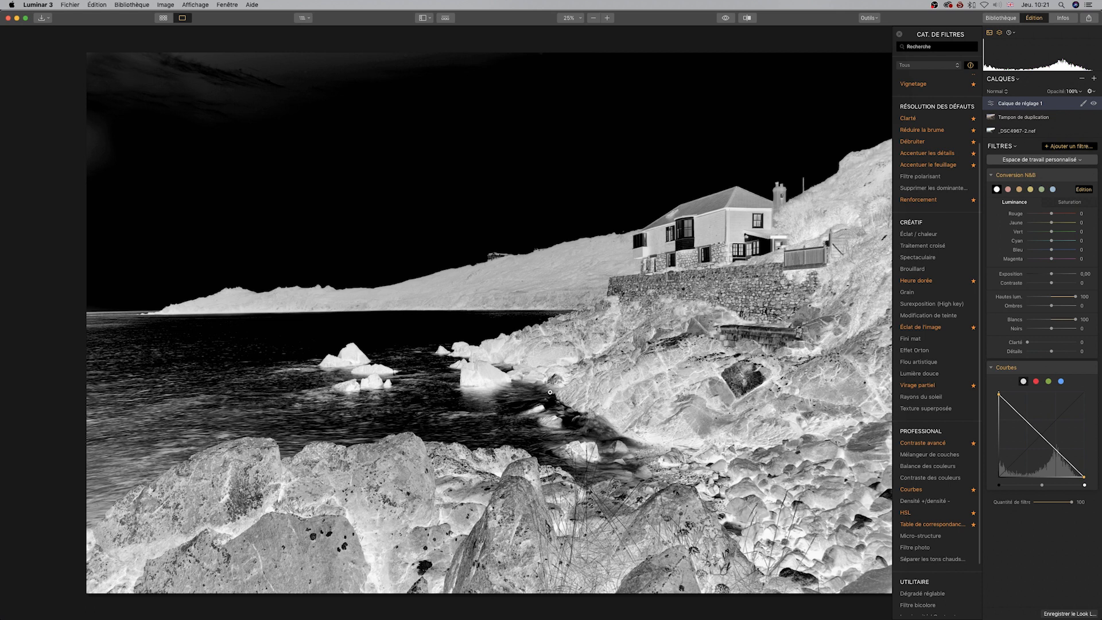
mouse_move(1051, 329)
left_mouse_down()
mouse_move(1069, 332)
mouse_move(970, 331)
mouse_move(1049, 343)
left_mouse_up()
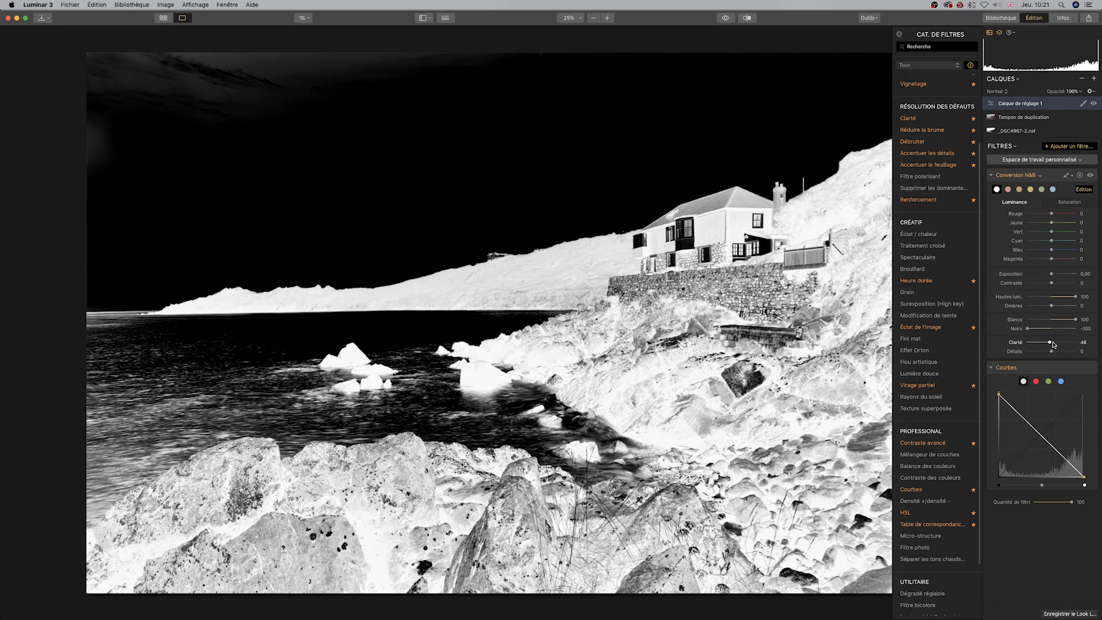
Step: Set the black-and-white conversion's contrast and shadows to 100
left_click_drag(1052, 283, 1069, 286)
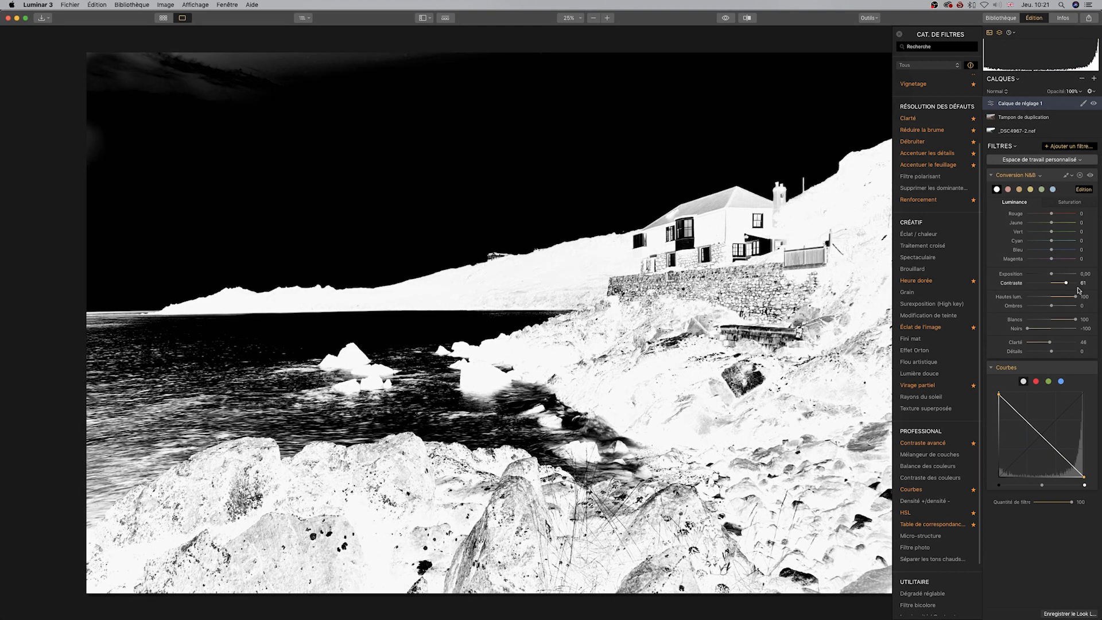
left_click_drag(1066, 284, 1089, 286)
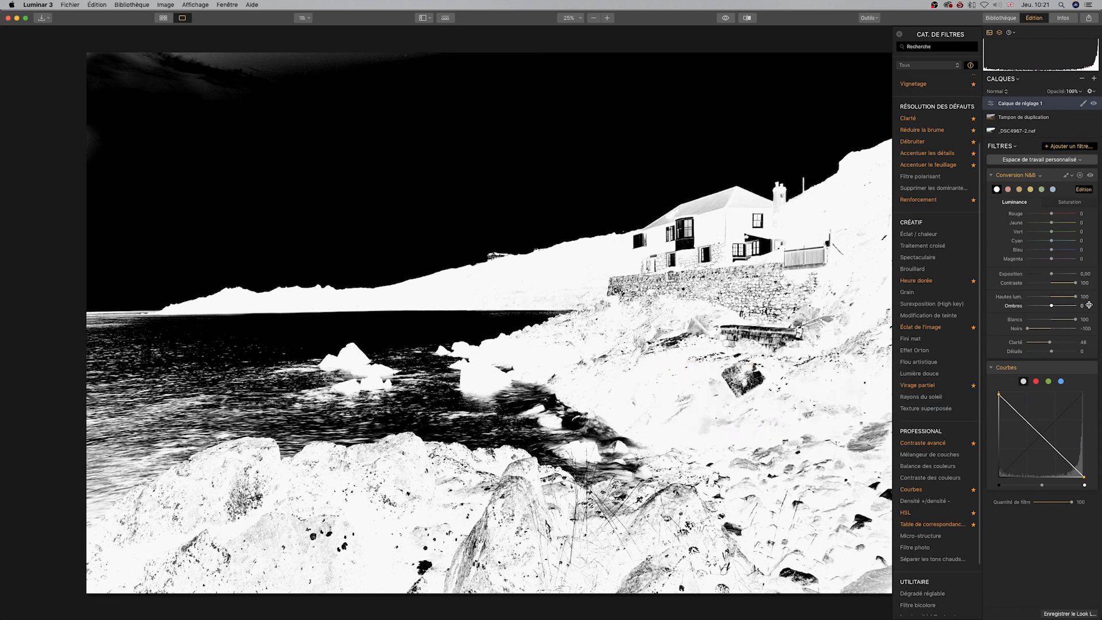
left_click_drag(1052, 308, 1101, 309)
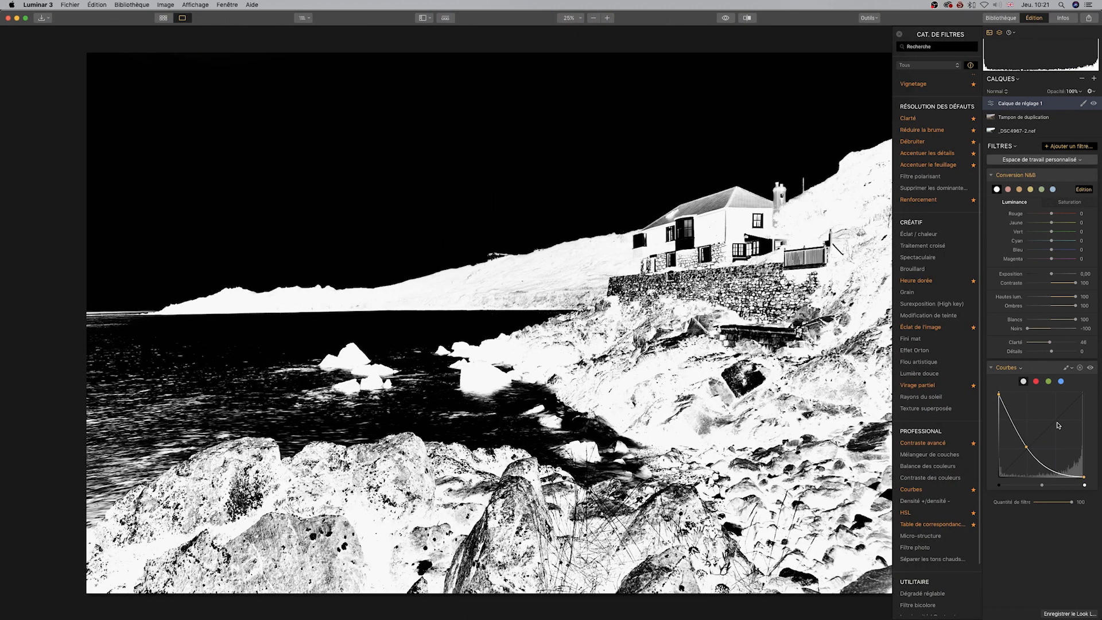
Step: Create a luminosity mask on the adjustment layer and remove its Courbes and Conversion N&B filters
left_click(1084, 104)
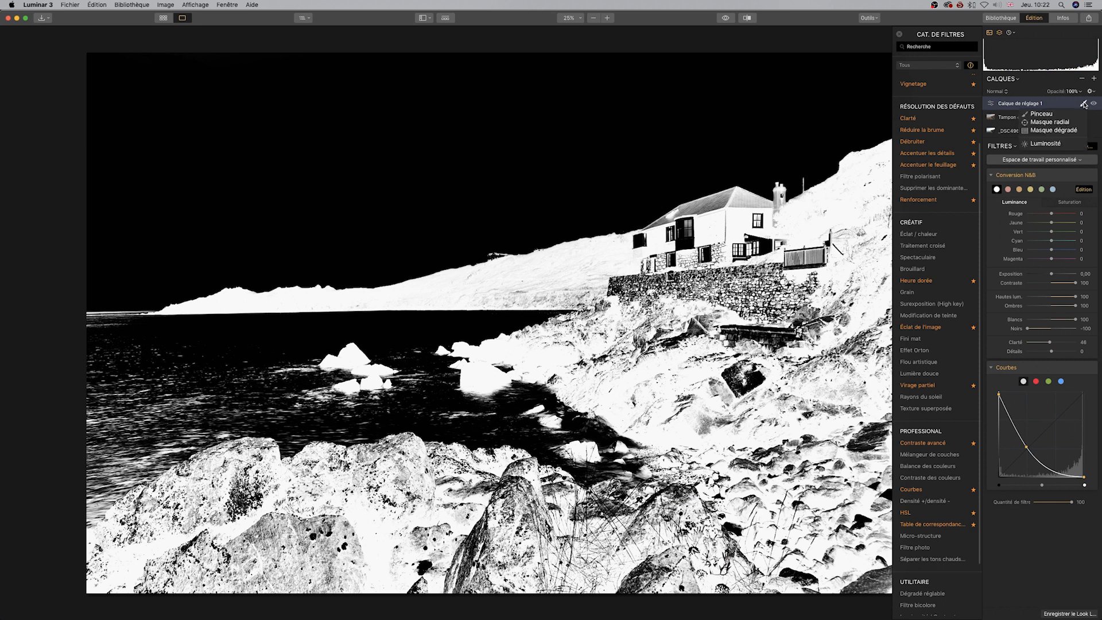
left_click(1056, 144)
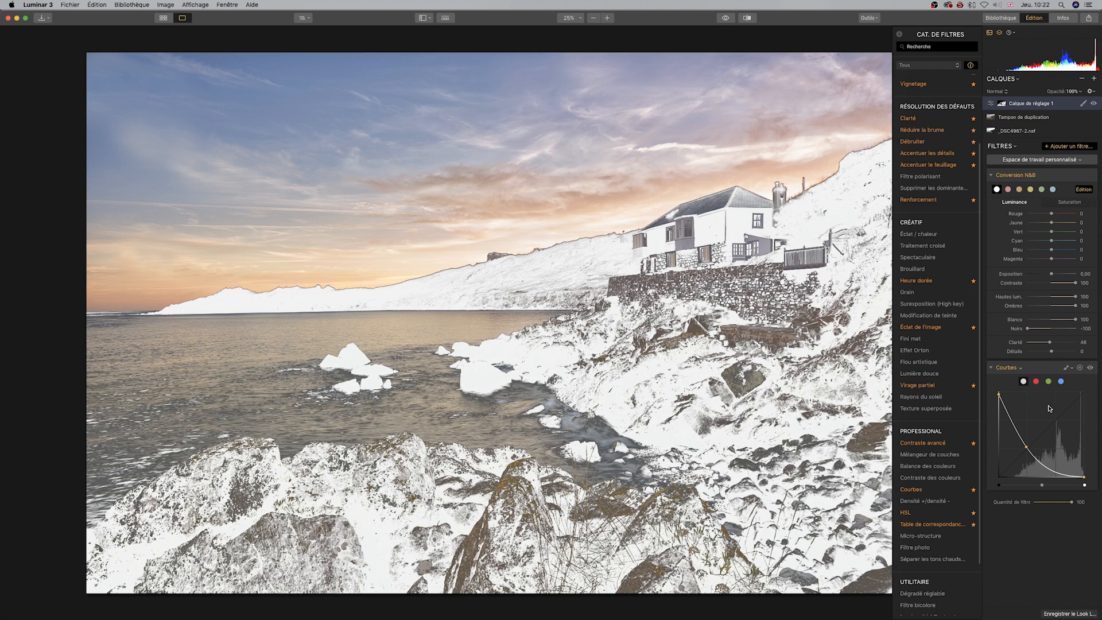
left_click(1079, 368)
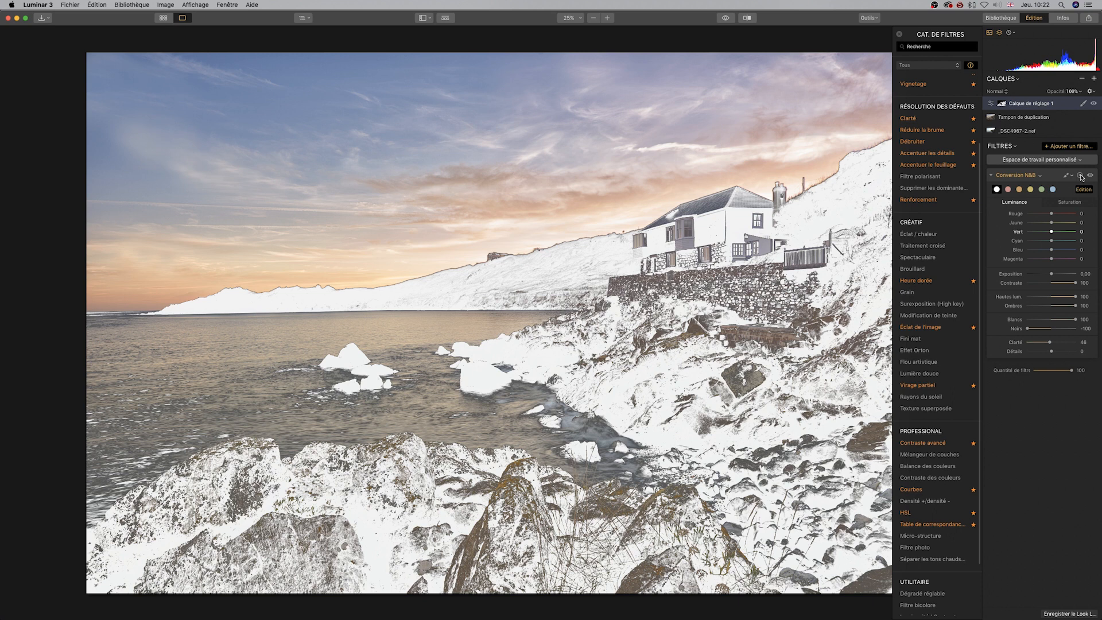
left_click(1079, 176)
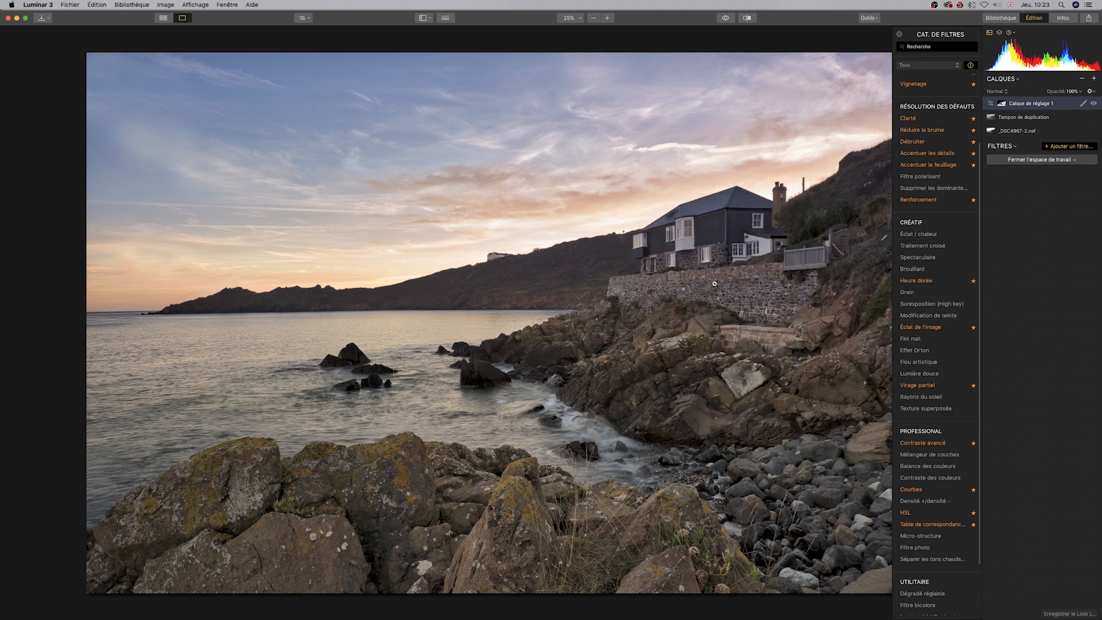
Step: Open the mask brush on the adjustment layer and toggle the red mask overlay and the paint and erase modes
left_click(1083, 103)
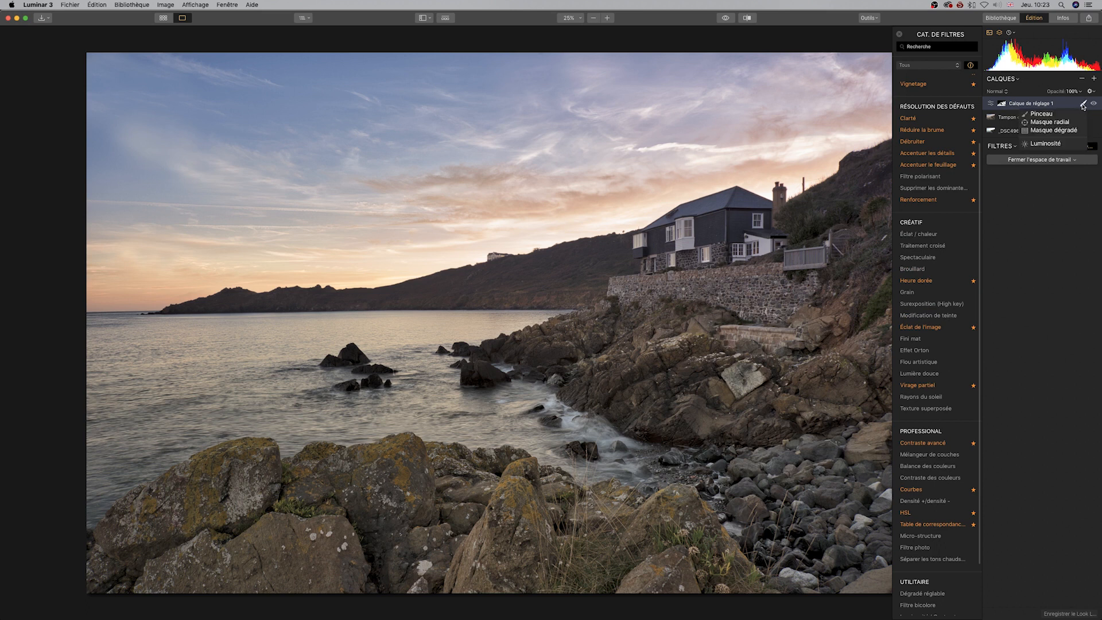
left_click(1067, 113)
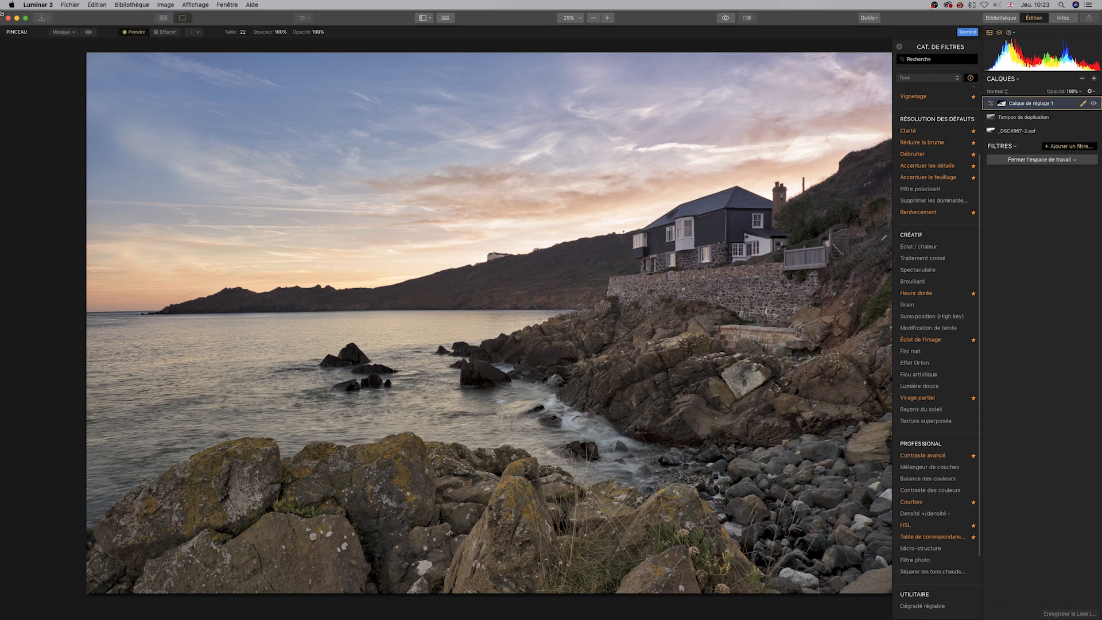
left_click(88, 33)
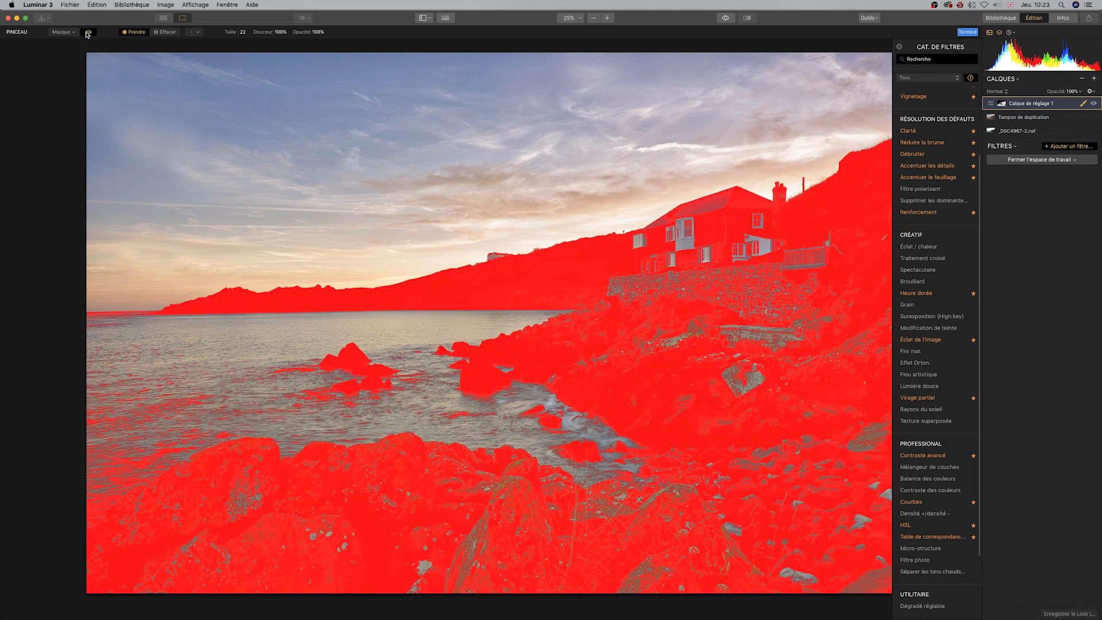
left_click(86, 33)
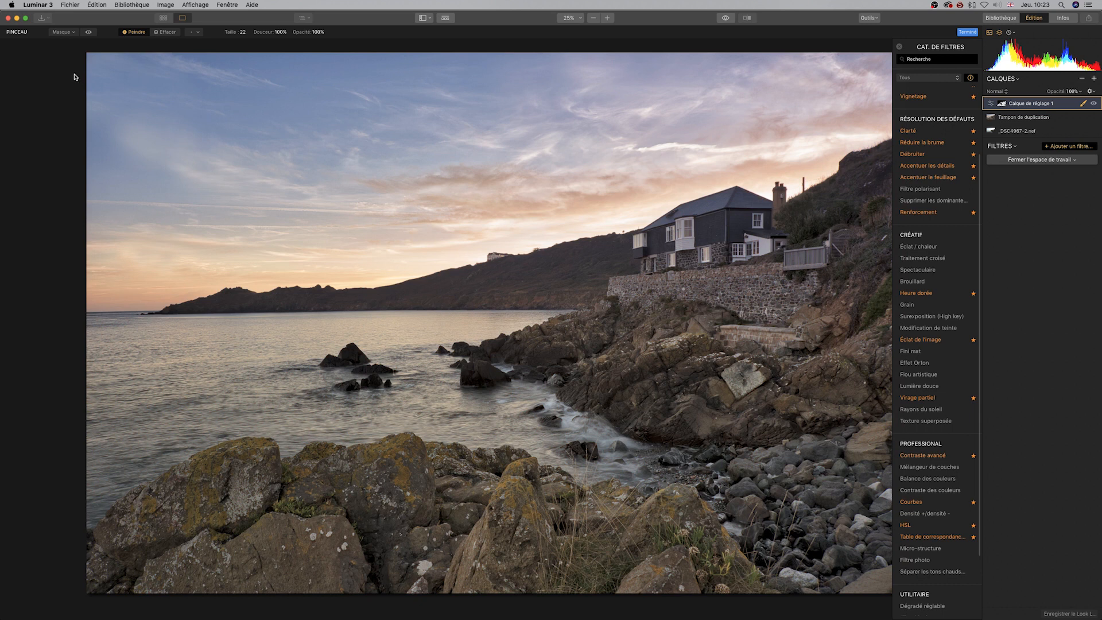
left_click(88, 33)
left_click(166, 33)
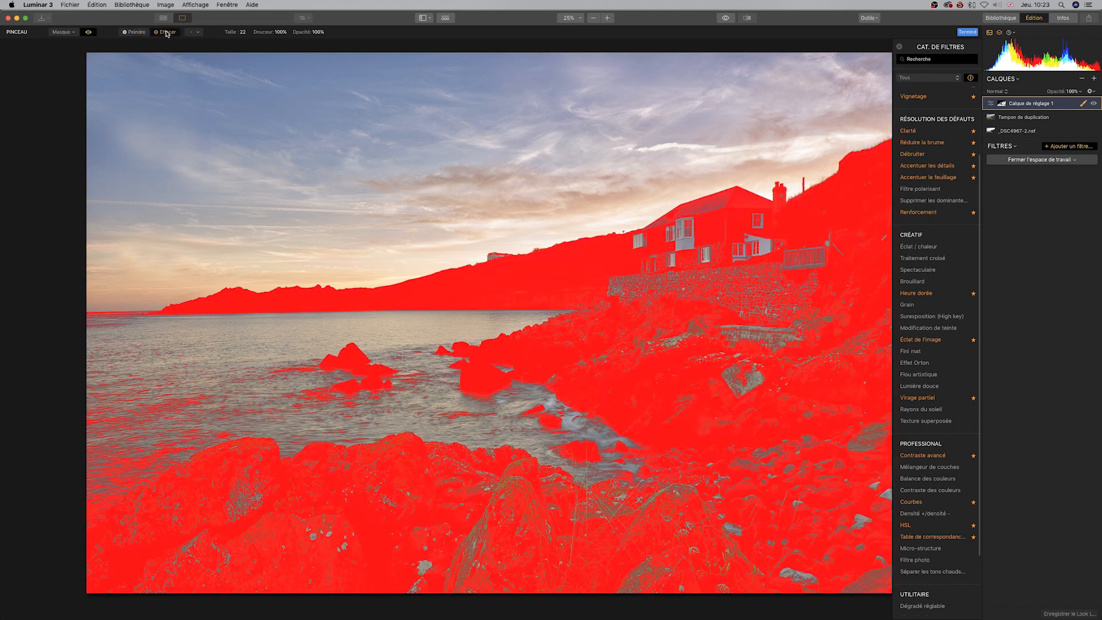
left_click(135, 33)
left_click(90, 33)
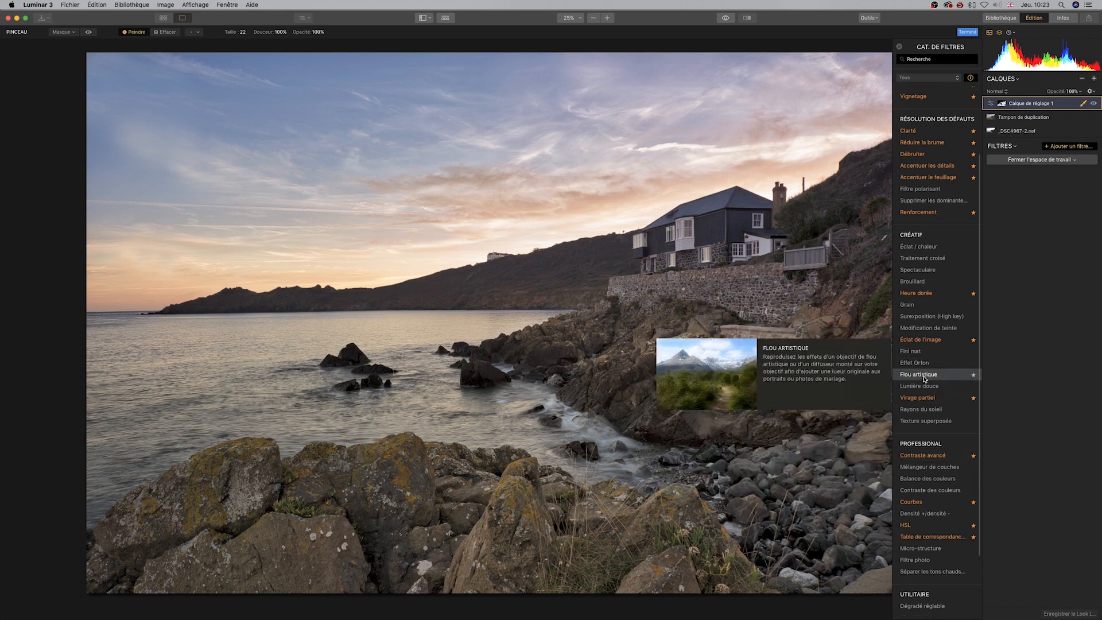
Step: Add an Accentuer les détails filter with small details at 28 and protection at 32, and compare with it off
left_click(945, 168)
left_click_drag(1053, 198, 1064, 198)
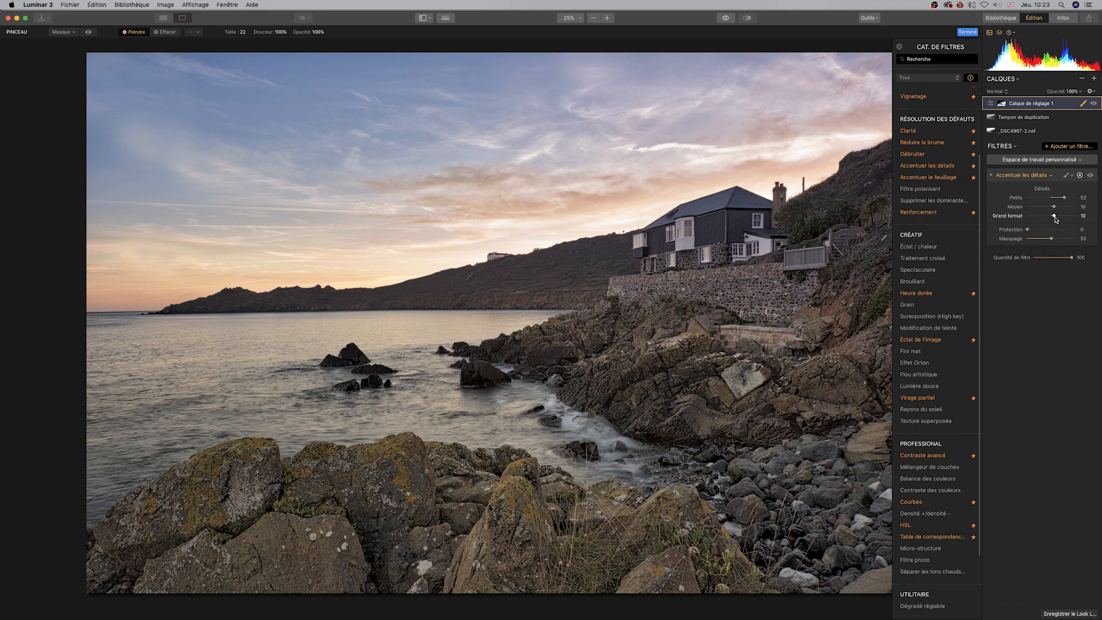
left_click_drag(1029, 231, 1048, 229)
left_click_drag(1064, 199, 1060, 199)
left_click(1091, 175)
left_click(1091, 175)
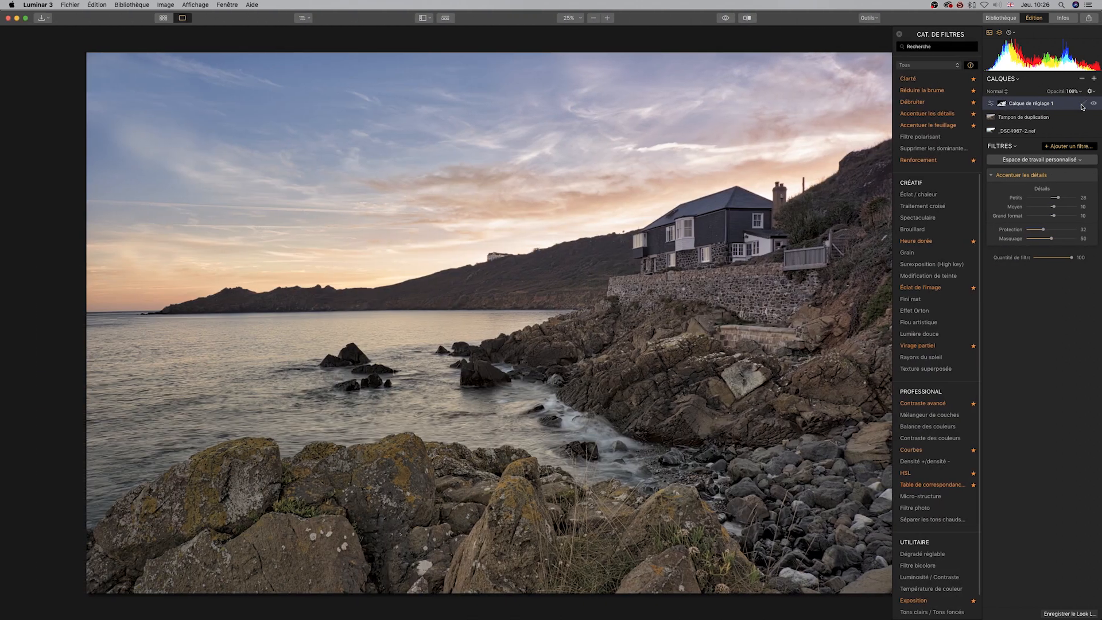
Step: Reopen the adjustment layer's mask brush and show the red overlay of its luminosity mask
left_click(1082, 104)
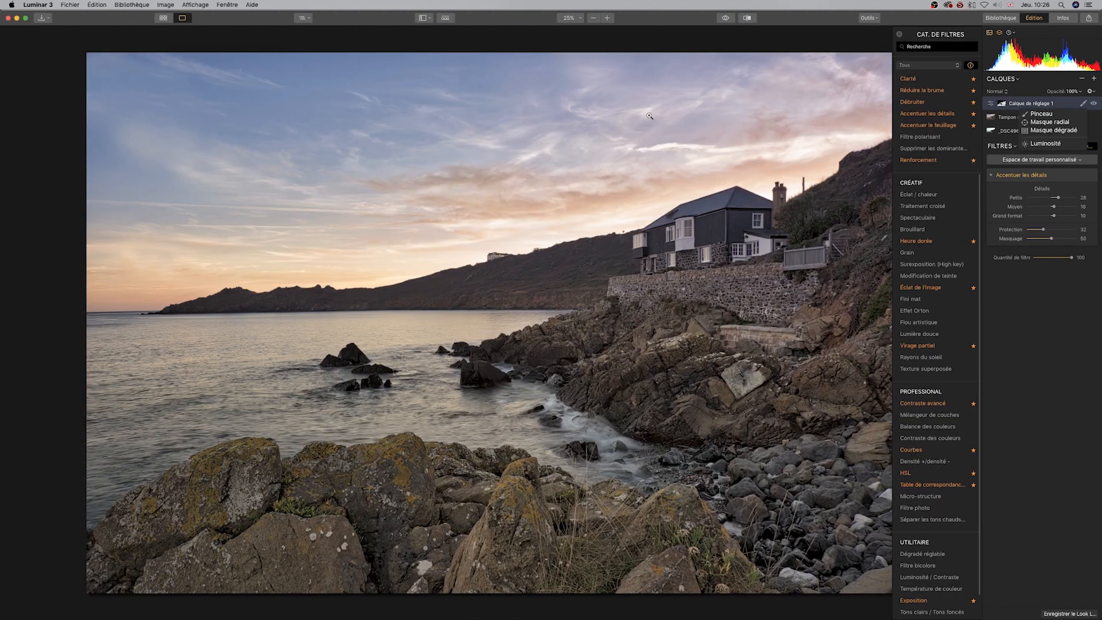
left_click(1033, 114)
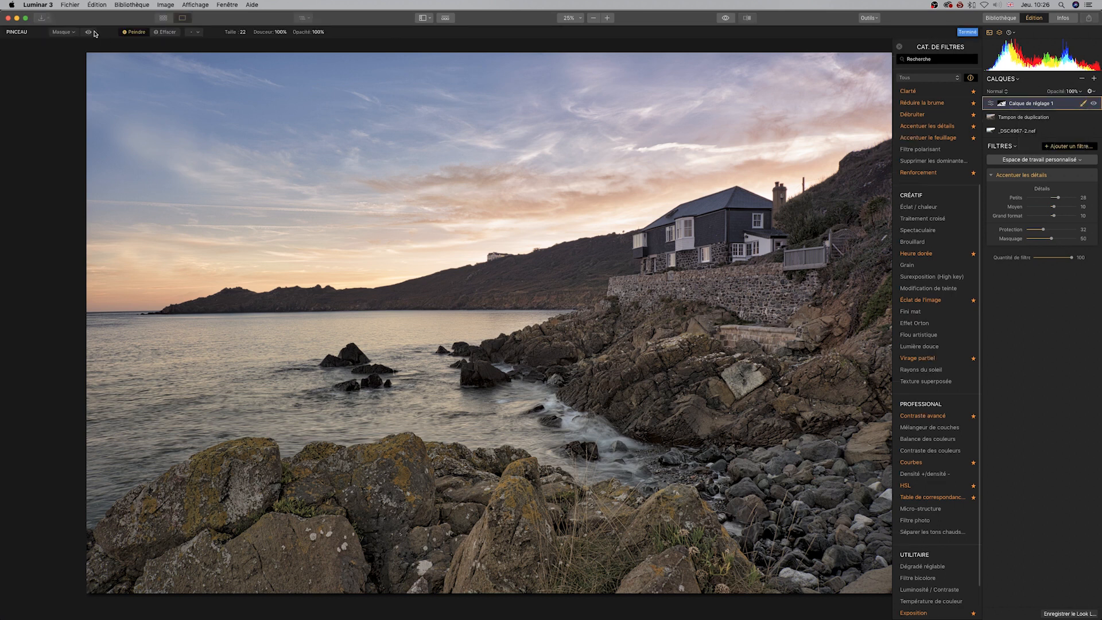
left_click(90, 32)
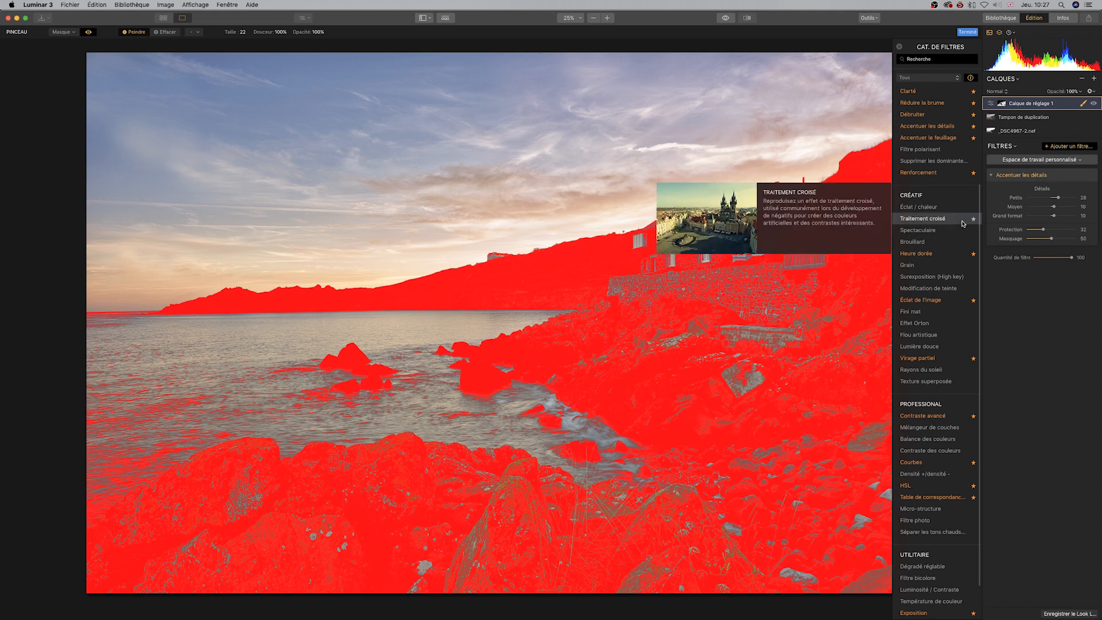
Step: Invert the adjustment layer's mask and invert it back
right_click(1000, 104)
left_click(973, 119)
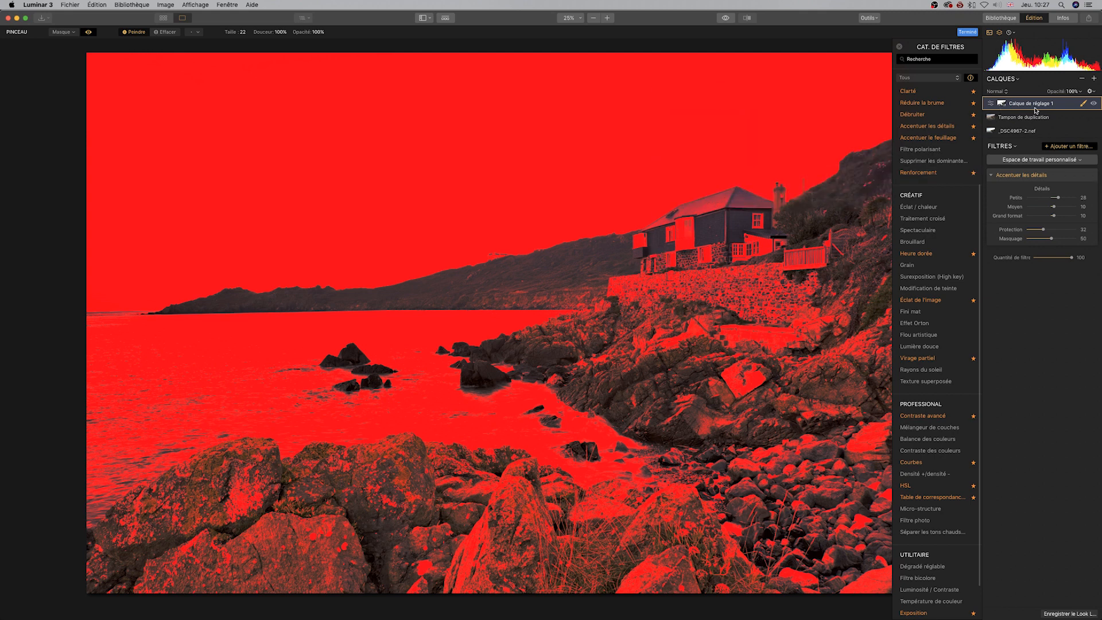
right_click(1002, 106)
left_click(941, 119)
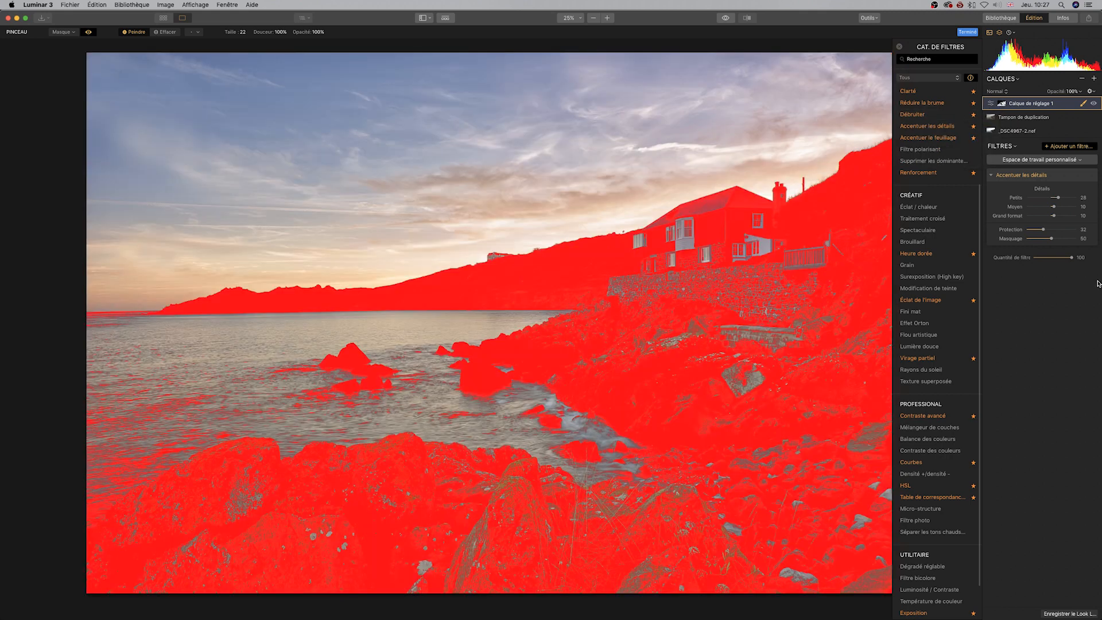
Step: Add a second adjustment layer on top and apply the Conversion N&B filter to it
left_click(1094, 79)
left_click(1051, 90)
scroll(939, 173, "up", 5)
left_click(921, 126)
Step: Set the new conversion's highlights, shadows, whites and contrast to 100 and its exposure to 0.05
left_click_drag(1052, 311, 1075, 311)
left_click_drag(1051, 320, 1076, 320)
left_click_drag(1051, 332, 1076, 333)
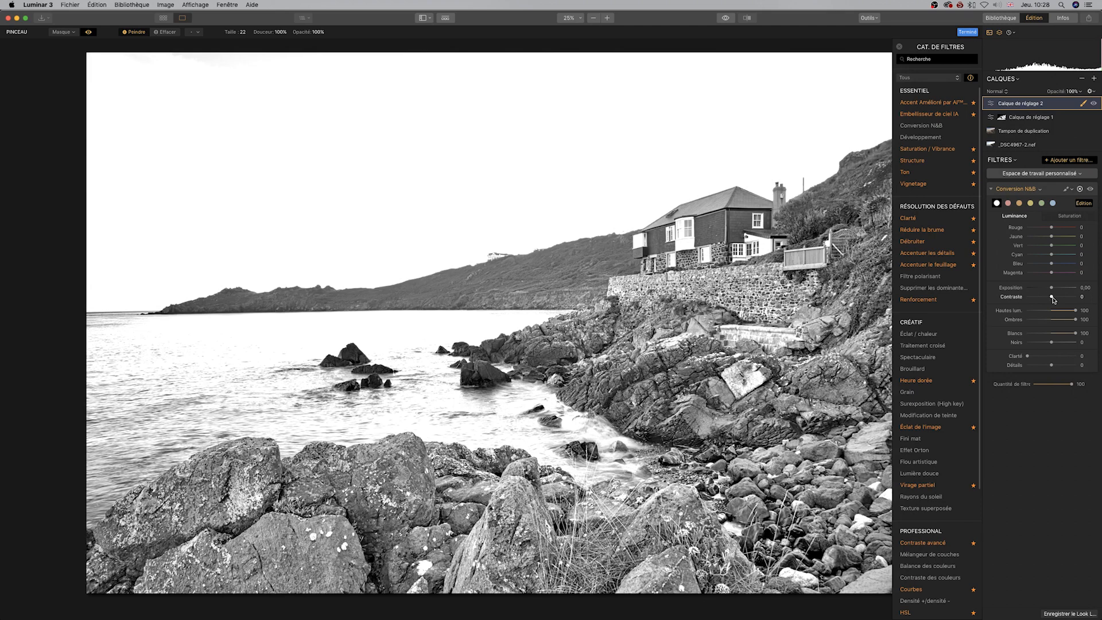
left_click_drag(1051, 296, 1076, 297)
left_click_drag(1052, 288, 1052, 287)
Step: Try a Courbes filter on the second adjustment layer with an extremely steep luminance curve
scroll(937, 436, "down", 5)
left_click(911, 452)
left_click_drag(1042, 448, 1077, 465)
left_click_drag(1084, 406, 1082, 406)
Step: Try erasing the Courbes effect over the house with its mask brush, and remove the filter
left_click(1068, 382)
left_click(1072, 386)
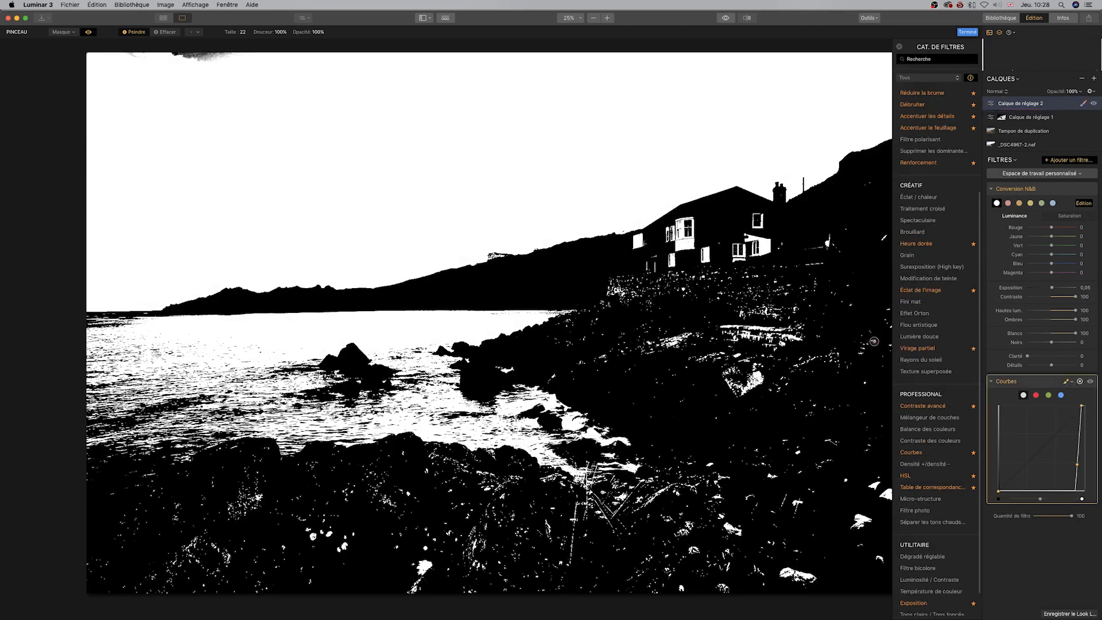
left_click(166, 32)
left_click_drag(682, 227, 682, 247)
left_click(1080, 381)
Step: Lower the black-and-white conversion's exposure and set its clarity to 100
left_click_drag(1051, 288, 1040, 288)
left_click_drag(1027, 356, 1075, 356)
Step: Try inverting the luminance curve with a Courbes filter, and remove that filter
left_click(911, 424)
left_click_drag(998, 491, 999, 406)
mouse_move(1084, 406)
left_mouse_down()
mouse_move(1085, 423)
mouse_move(1040, 421)
mouse_move(1085, 491)
left_mouse_up()
left_click(1079, 381)
Step: Add a Courbes filter with lowered midtones, and set the black-and-white conversion's exposure to 0.96 and its whites and blacks to -100
left_click(911, 424)
left_click_drag(1040, 288, 1057, 288)
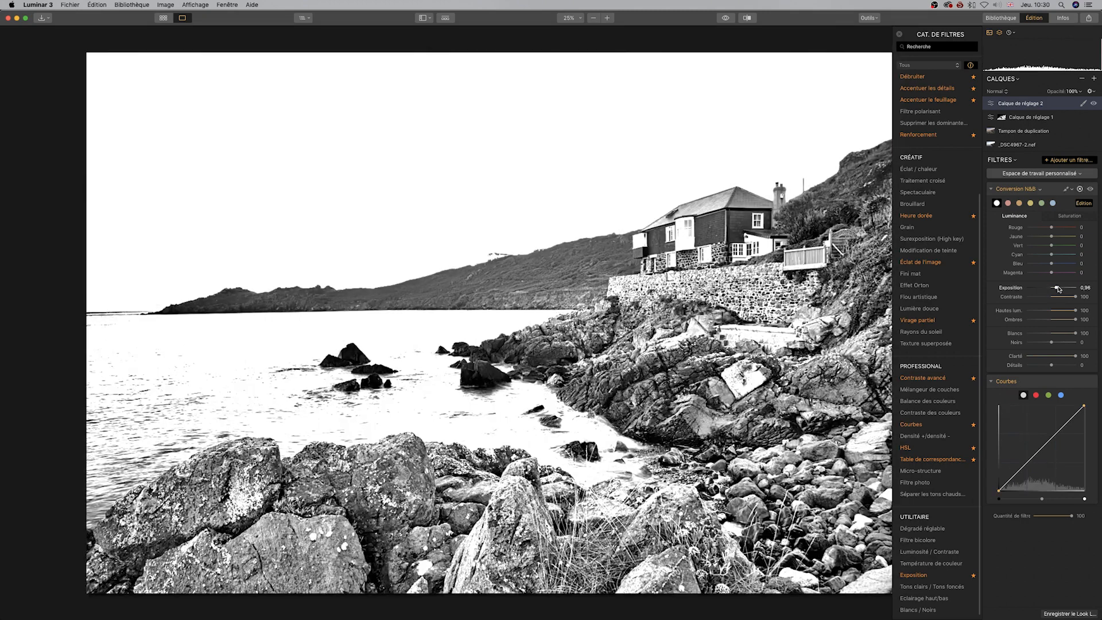
left_click_drag(1041, 449, 1051, 461)
left_click_drag(1076, 332, 1027, 333)
left_click_drag(1051, 342, 1027, 342)
Step: Add Éclat de l'image with an amount of 34 and Contraste avancé with all highlight, midtone and shadow sliders at 100
scroll(937, 437, "up", 5)
left_click(920, 417)
left_click(923, 531)
left_click_drag(1027, 506, 1051, 506)
mouse_move(1027, 537)
left_mouse_down()
mouse_move(1051, 538)
mouse_move(1076, 569)
left_mouse_up()
left_click_drag(1052, 578, 1076, 578)
left_click_drag(1051, 538, 1075, 538)
left_click_drag(1052, 547, 1075, 547)
left_click_drag(1051, 506, 1076, 506)
left_click_drag(1052, 515, 1079, 513)
left_click_drag(1075, 417, 1043, 417)
Step: Add an Effet Orton filter with amount 100, softness 51, luminosity 75, contrast 100 and saturation -100
left_click(915, 303)
mouse_move(1027, 555)
left_mouse_down()
mouse_move(1064, 556)
mouse_move(1076, 579)
left_mouse_up()
scroll(1045, 332, "up", 15)
scroll(1056, 337, "down", 10)
scroll(1057, 339, "down", 5)
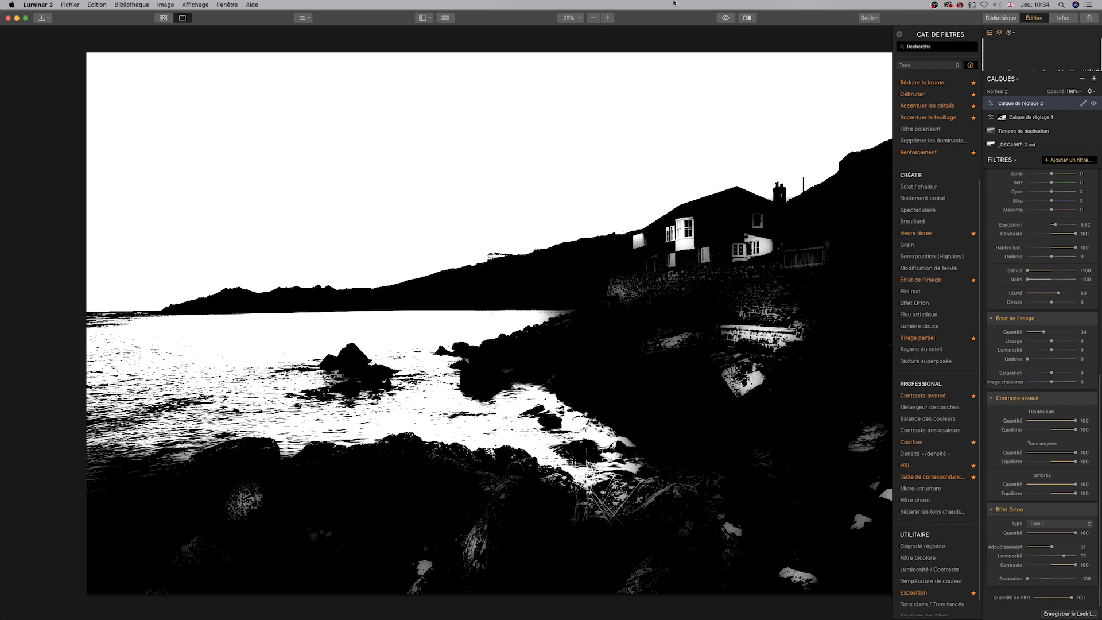
Step: Compare the filtered photo with the original using the preview toggle
left_click(727, 18)
left_click(727, 19)
scroll(1085, 243, "up", 10)
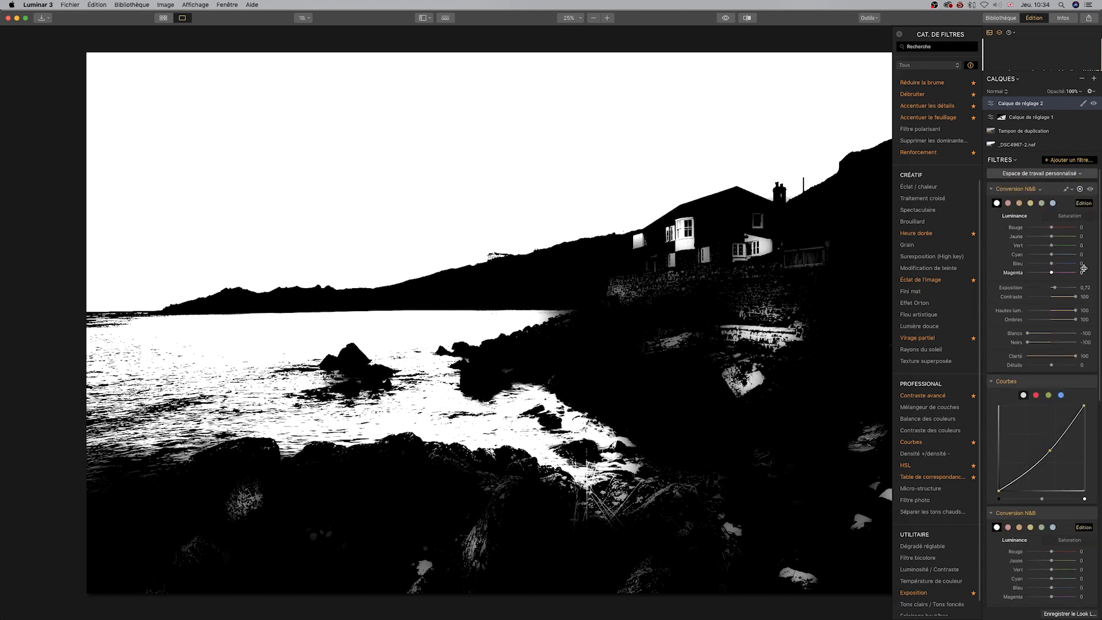
Step: Shift the middle point of the Courbes filter's luminance curve slightly to darken the midtones
scroll(1084, 276, "down", 5)
left_click_drag(1051, 316, 1055, 316)
mouse_move(999, 354)
left_mouse_down()
mouse_move(1038, 356)
mouse_move(999, 322)
mouse_move(999, 355)
left_mouse_up()
mouse_move(1084, 270)
left_mouse_down()
mouse_move(1069, 271)
mouse_move(1084, 270)
left_mouse_up()
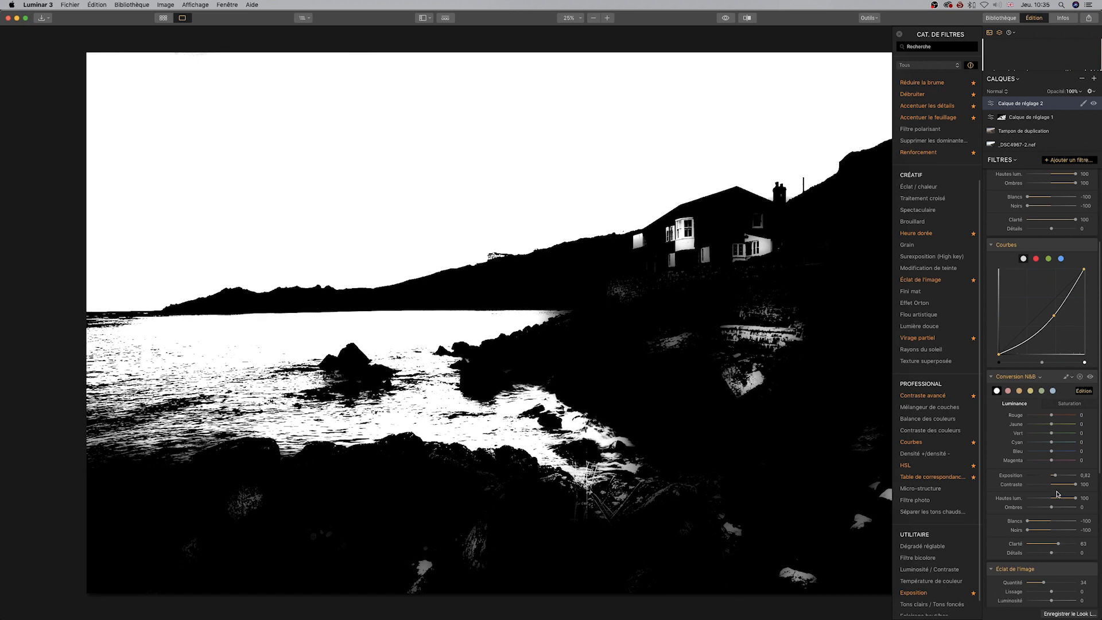
Step: Set the second Conversion N&B filter's exposure to 0.99
scroll(1070, 485, "down", 1)
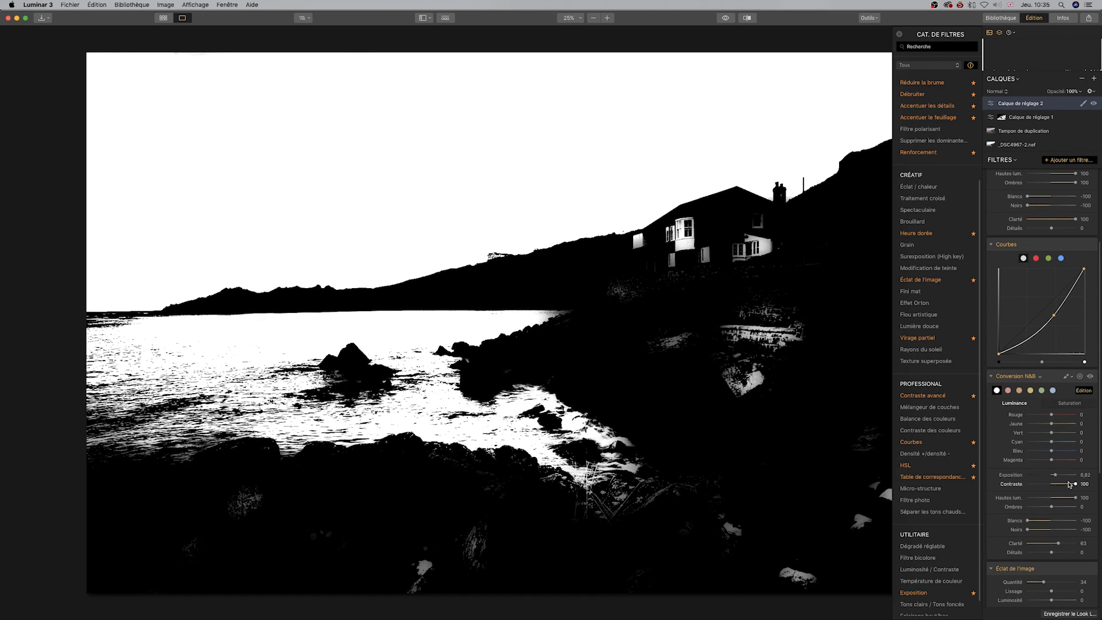
scroll(1070, 485, "down", 5)
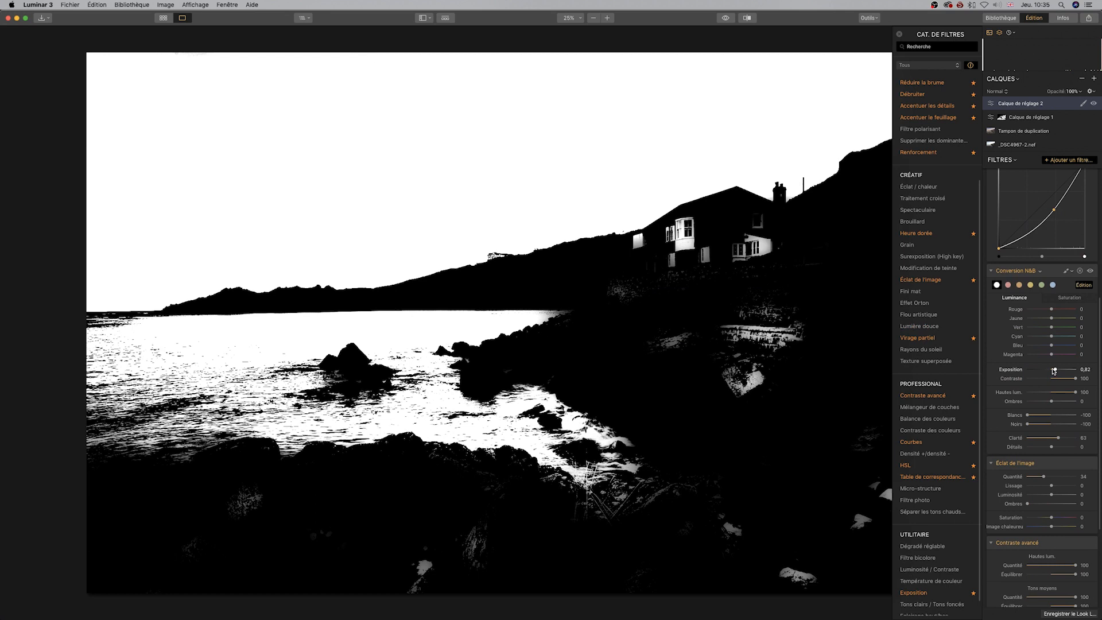
mouse_move(1056, 370)
left_mouse_down()
mouse_move(1046, 369)
mouse_move(1057, 370)
left_mouse_up()
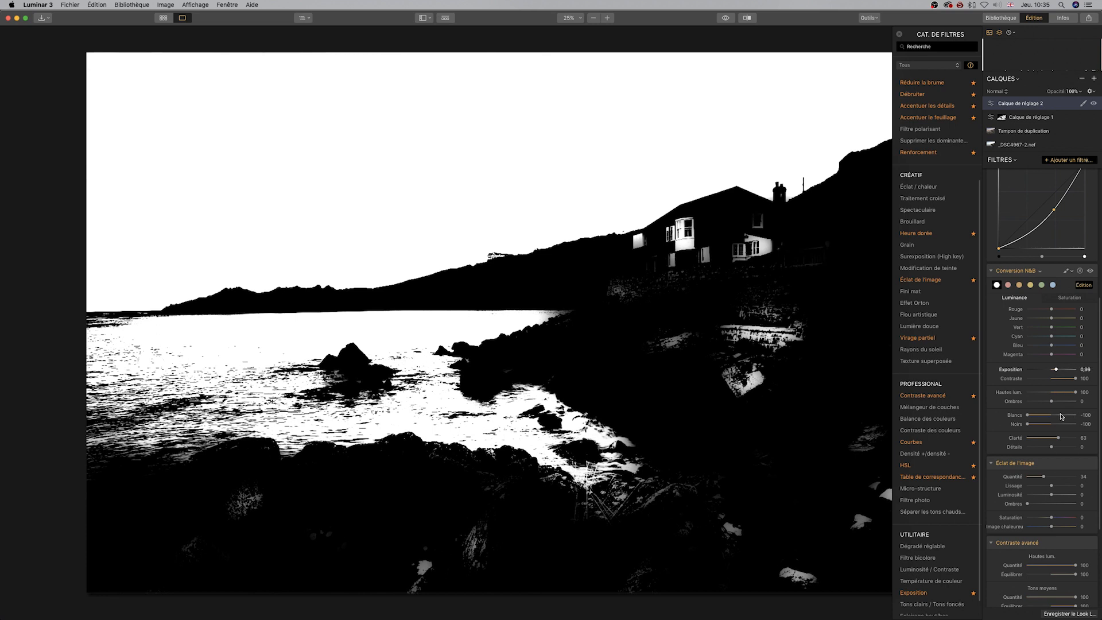
Step: Switch the Effet Orton filter off and on to compare its effect
scroll(1052, 402, "up", 1)
scroll(1050, 399, "up", 5)
scroll(1041, 382, "down", 10)
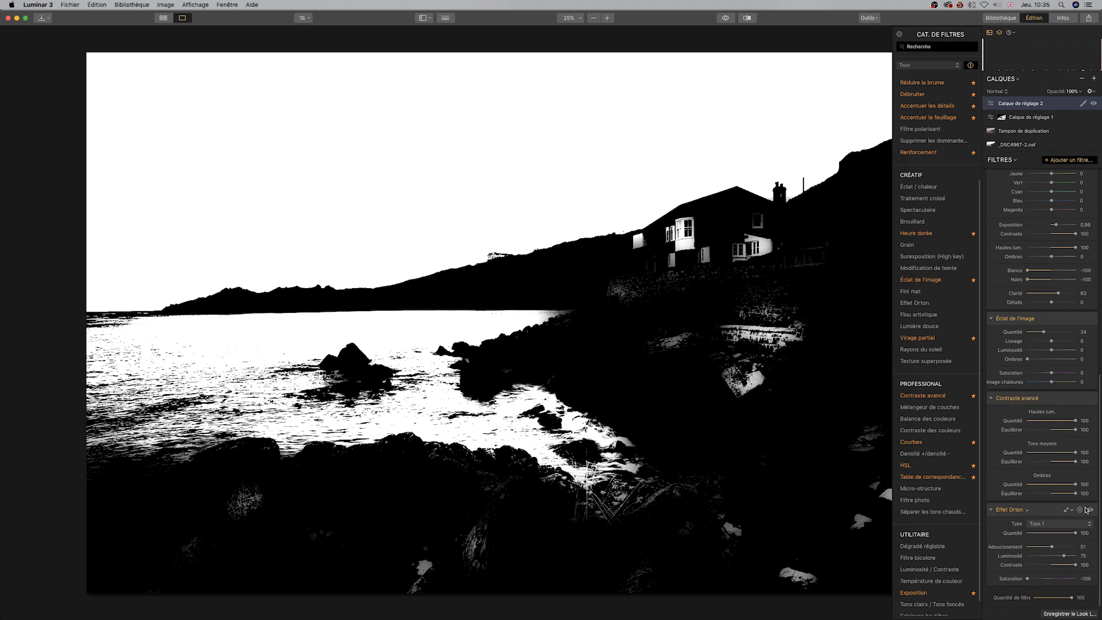
left_click(1090, 509)
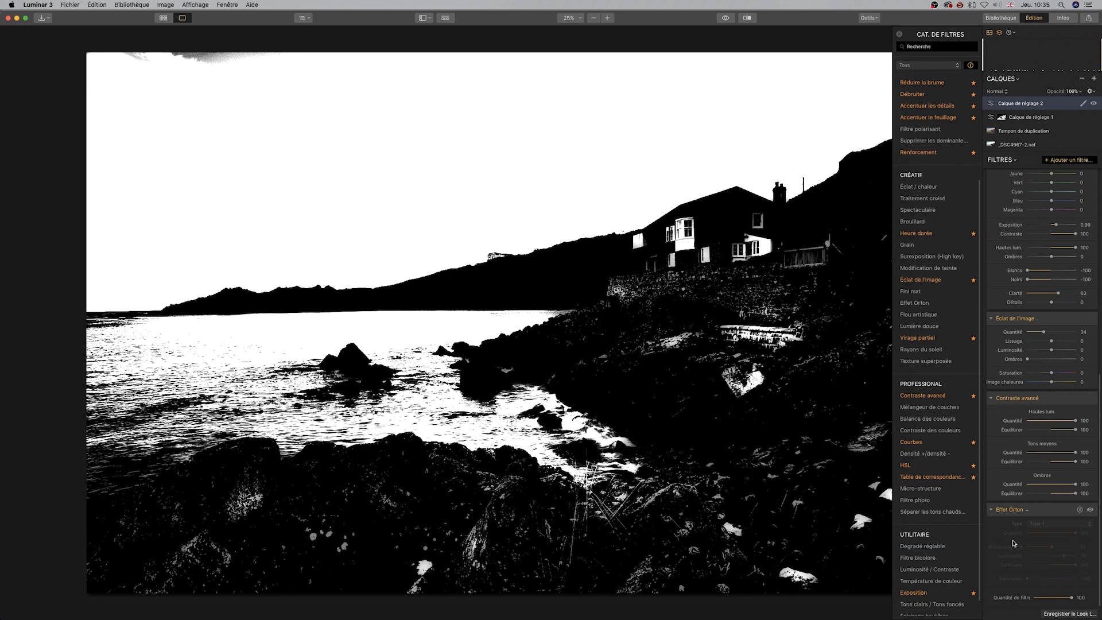
left_click(1090, 511)
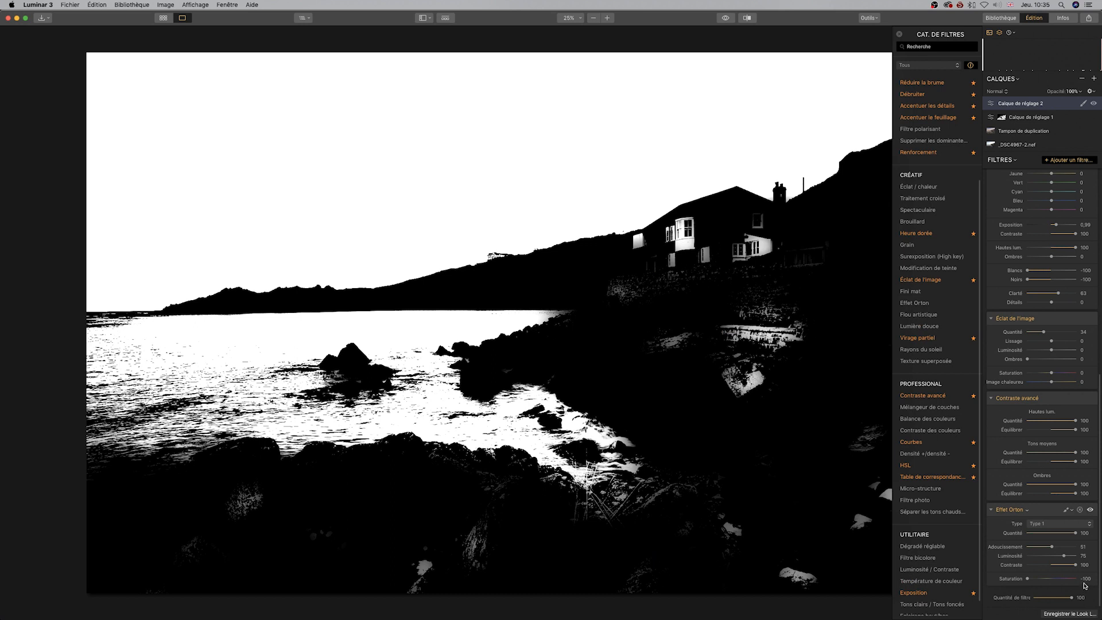
Step: Create a luminosity mask on Calque de réglage 2 from its high-contrast black-and-white rendering
scroll(1085, 579, "up", 15)
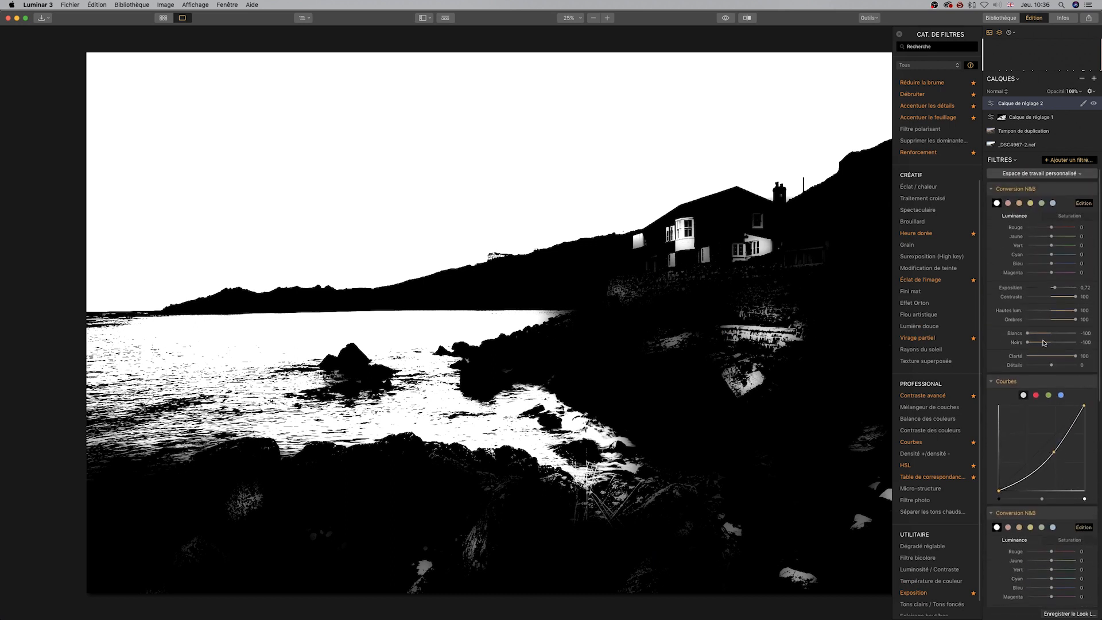
left_click(1083, 103)
left_click(1065, 144)
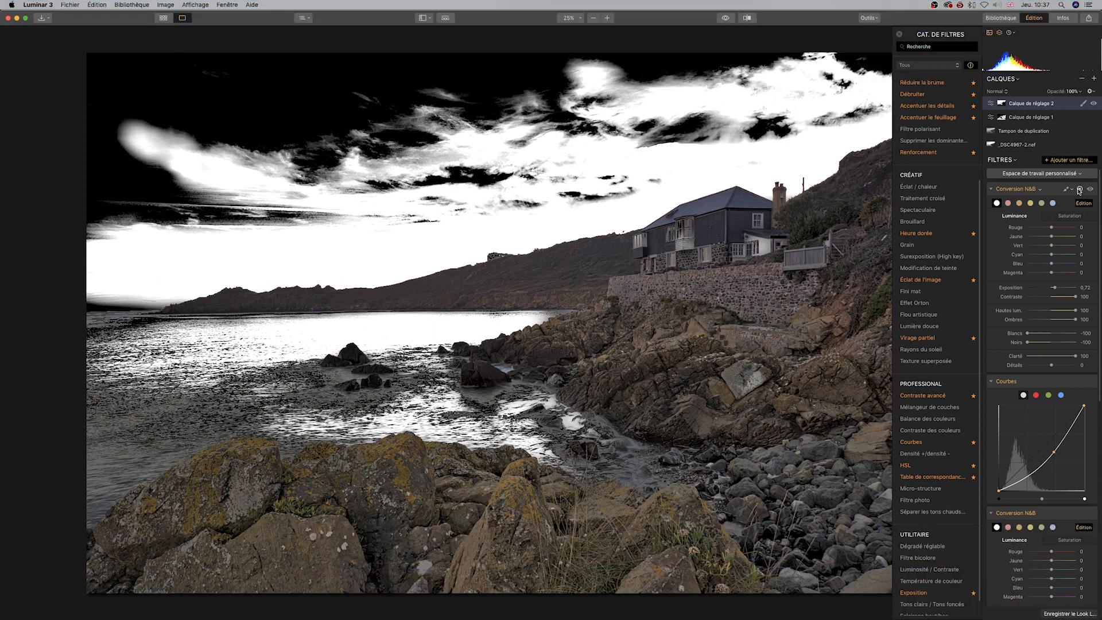
Step: Remove all the black-and-white, curve, contrast and Orton filters from Calque de réglage 2, keeping its mask
left_click(1079, 190)
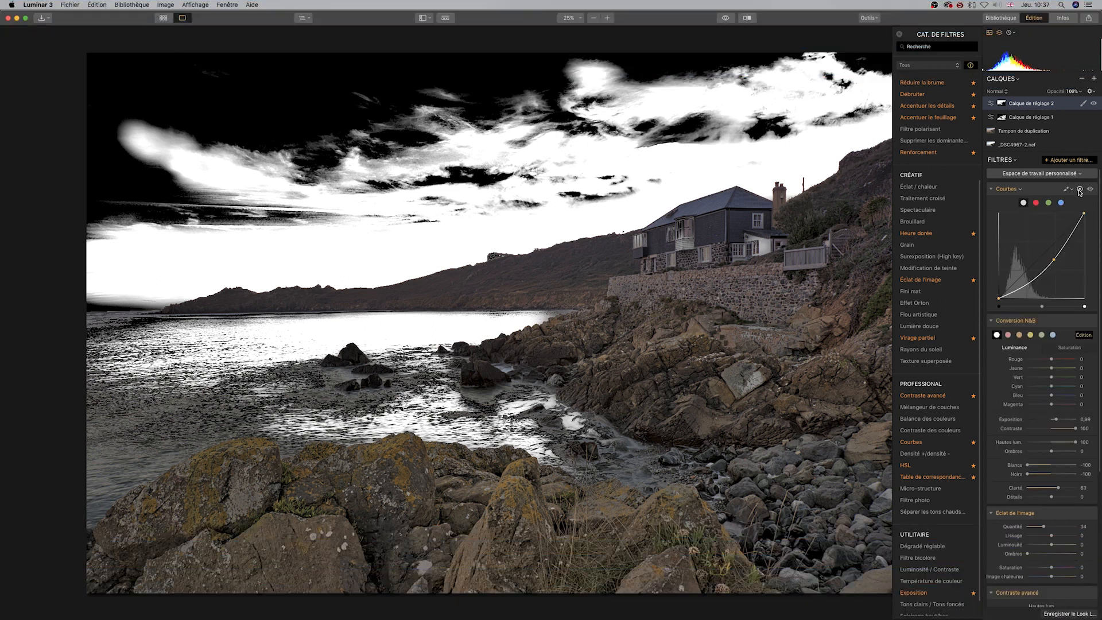
left_click(1080, 189)
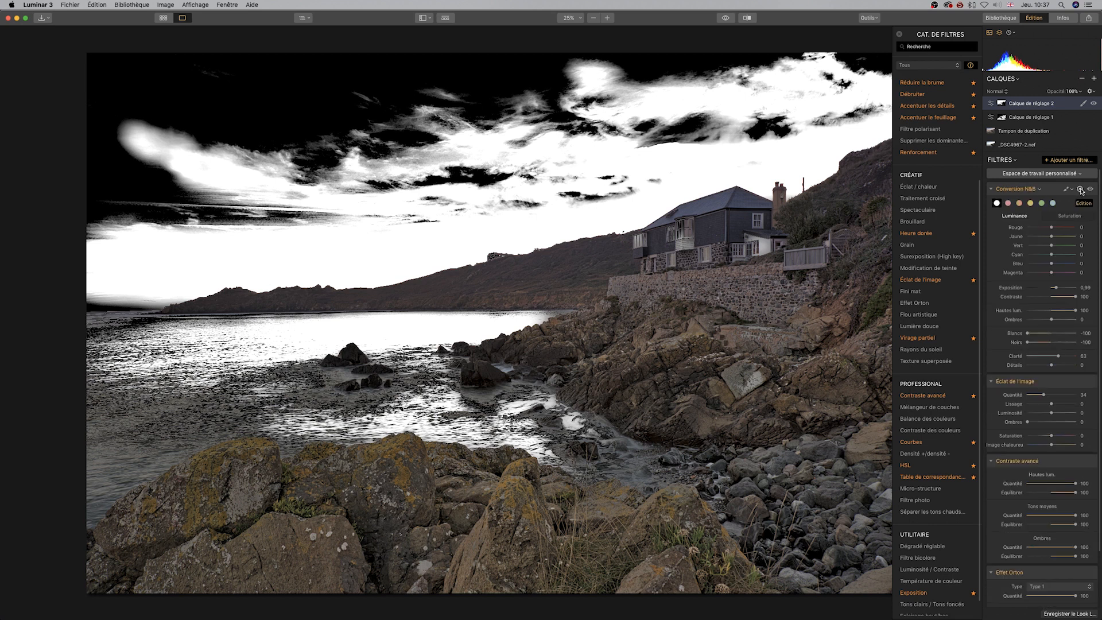
left_click(1080, 189)
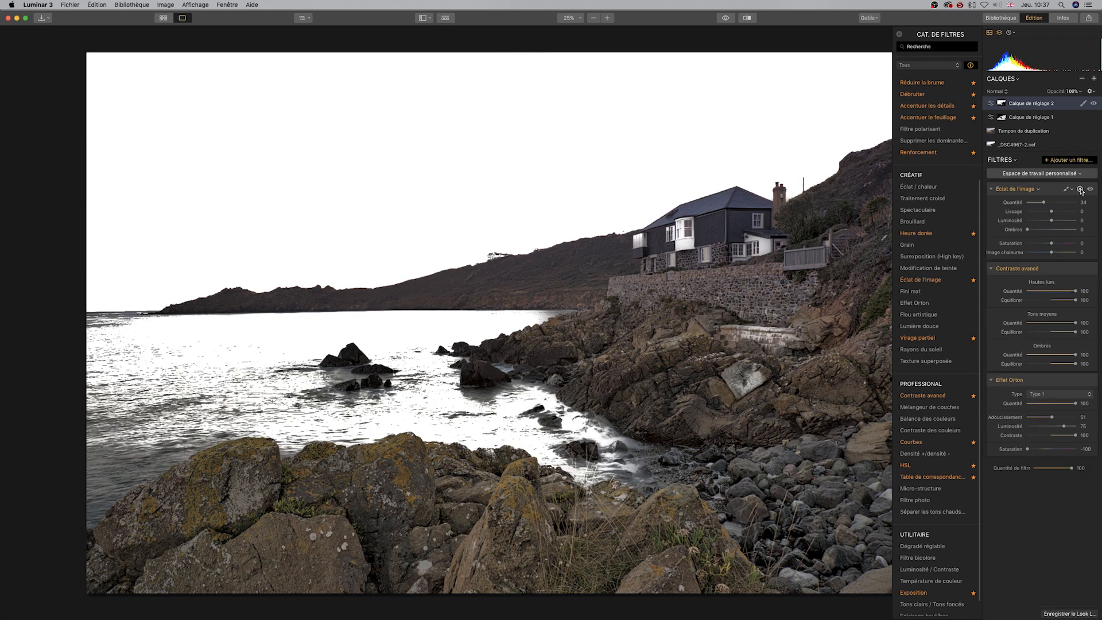
left_click(1080, 190)
left_click(1079, 189)
left_click(1079, 189)
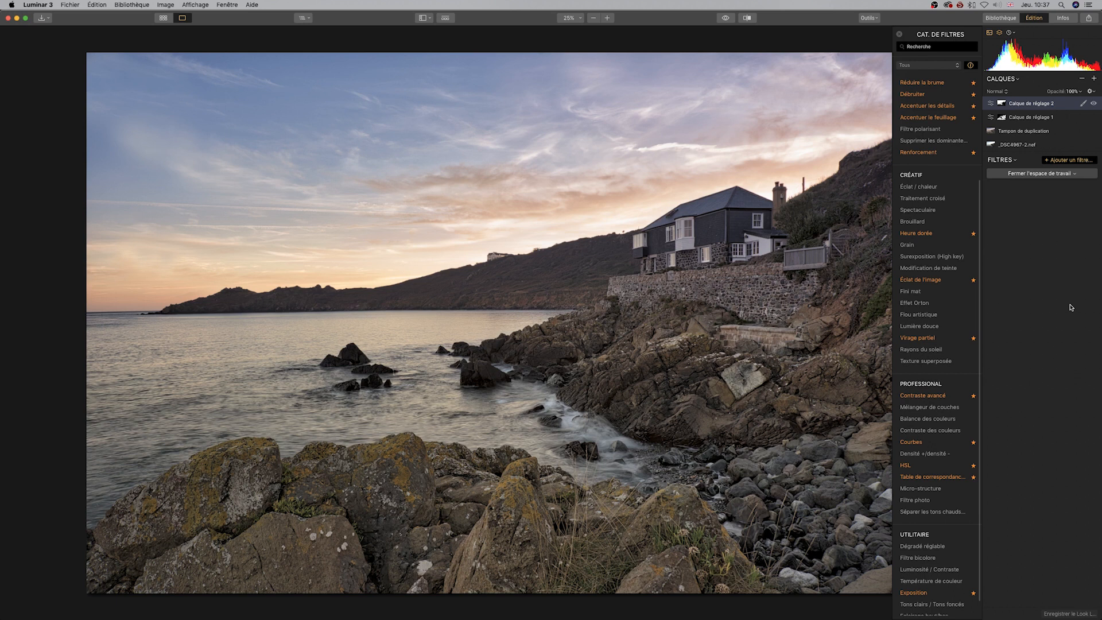
Step: Erase the stray mask patches over the house, wall, rocks and pebbles on Calque de réglage 2, using the mask overlay as a guide
left_click(1083, 103)
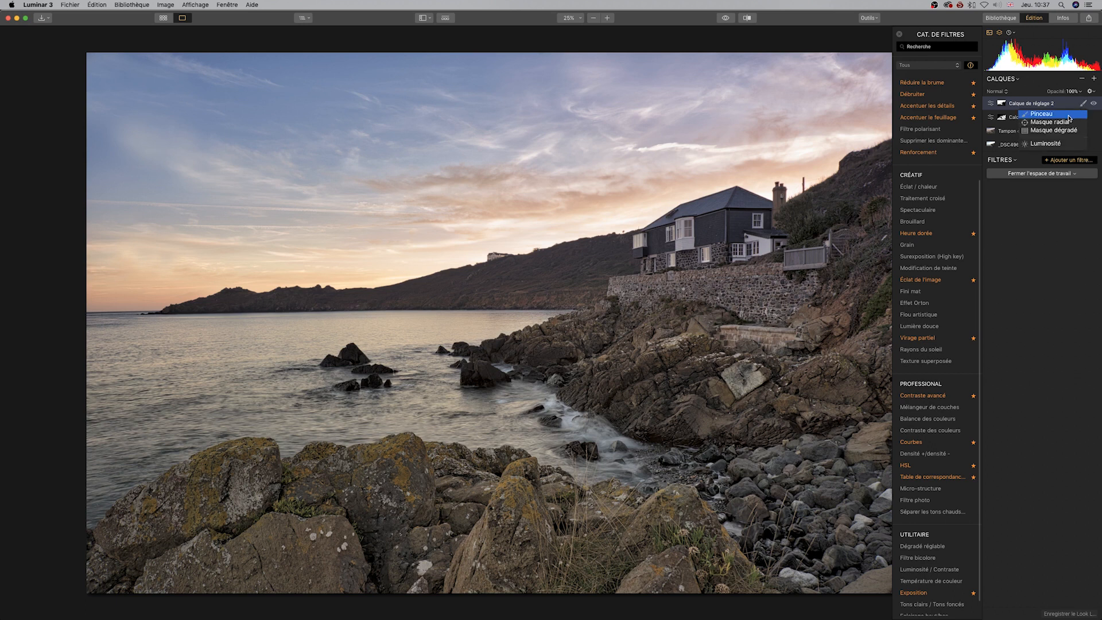
left_click(1056, 115)
left_click(88, 32)
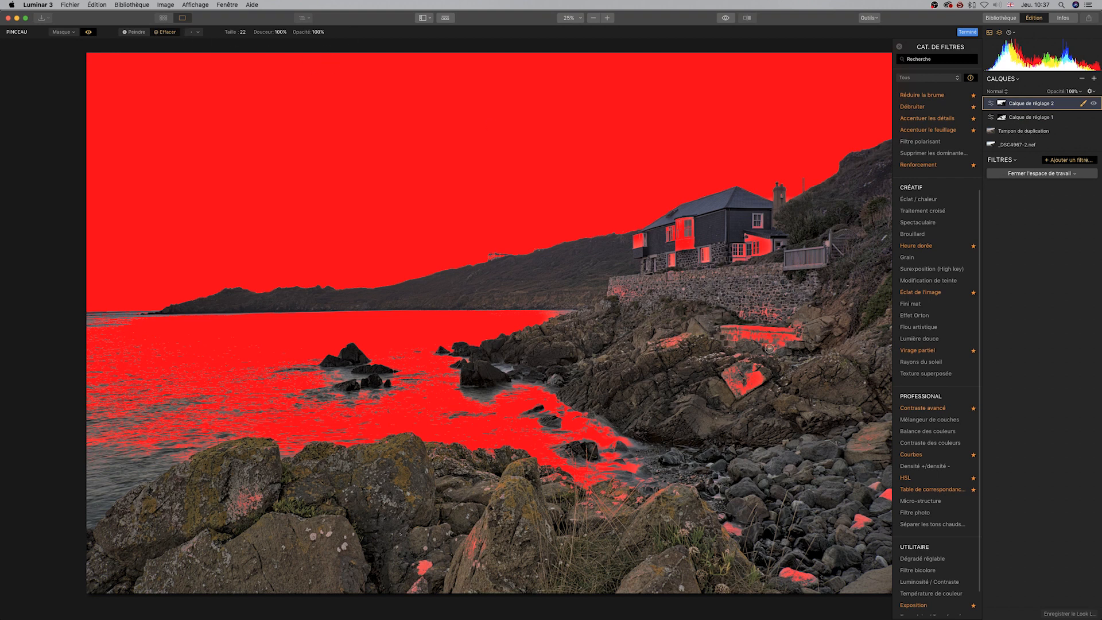
scroll(757, 334, "up", 5)
mouse_move(755, 331)
left_mouse_down()
mouse_move(733, 334)
mouse_move(757, 336)
mouse_move(745, 305)
left_mouse_up()
mouse_move(696, 349)
left_mouse_down()
mouse_move(704, 333)
mouse_move(692, 341)
left_mouse_up()
mouse_move(758, 357)
left_mouse_down()
mouse_move(745, 378)
mouse_move(773, 384)
mouse_move(751, 393)
mouse_move(627, 291)
mouse_move(611, 294)
mouse_move(693, 242)
mouse_move(644, 244)
mouse_move(648, 255)
mouse_move(652, 247)
mouse_move(636, 245)
mouse_move(783, 250)
mouse_move(755, 249)
left_mouse_up()
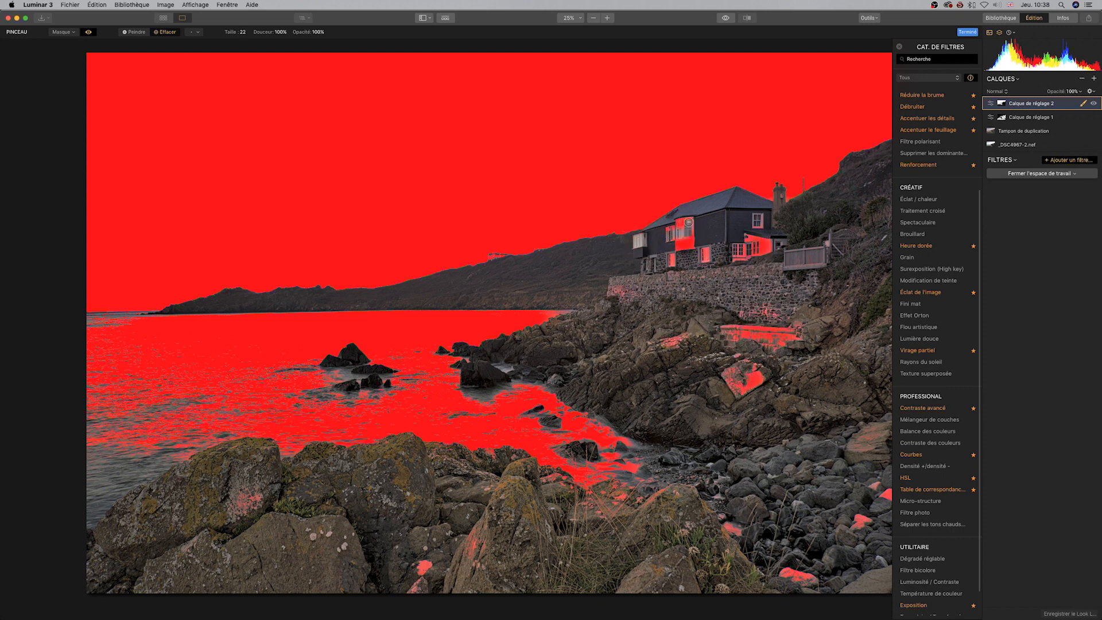
left_click_drag(682, 231, 760, 247)
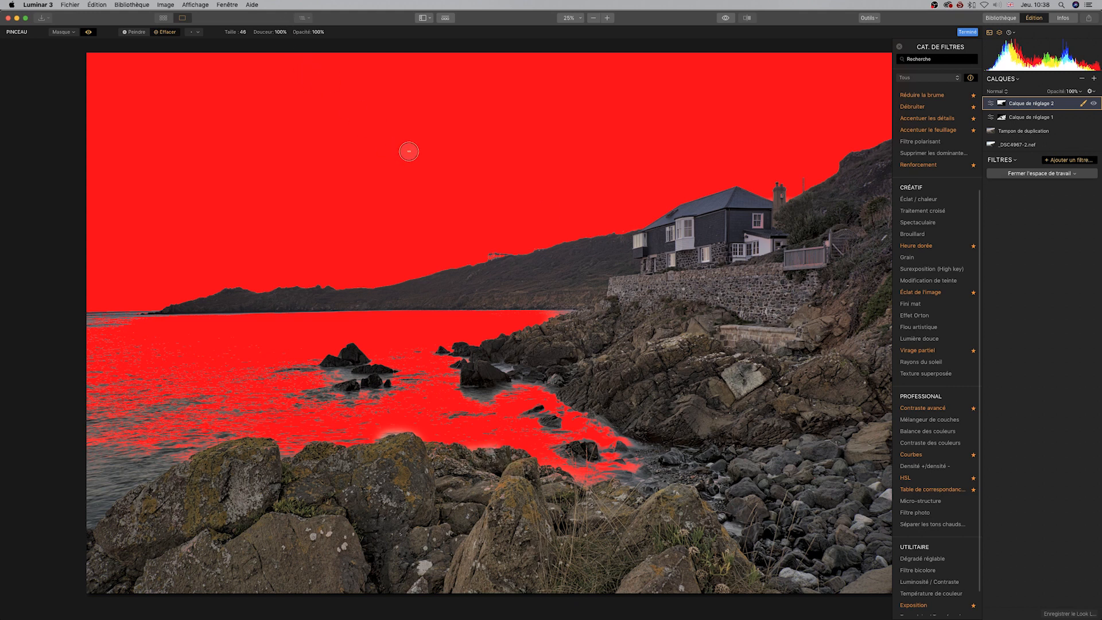
left_click(89, 32)
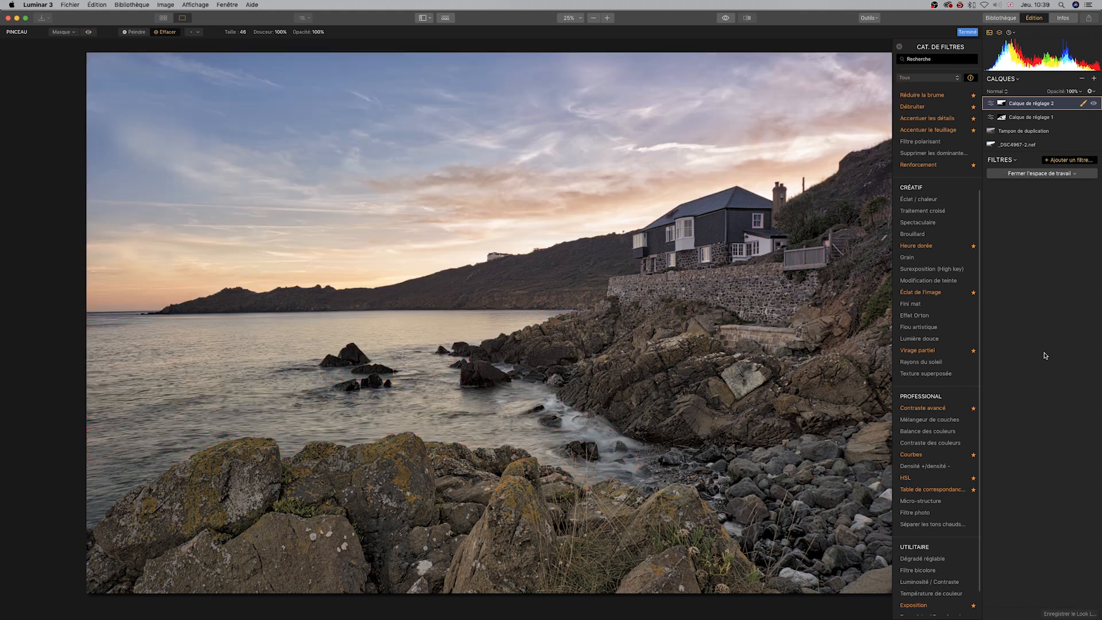
Step: Add an Éclat de l'image filter with quantity and smoothing 45, shadows 47, saturation 19 and warmth 52
mouse_move(970, 489)
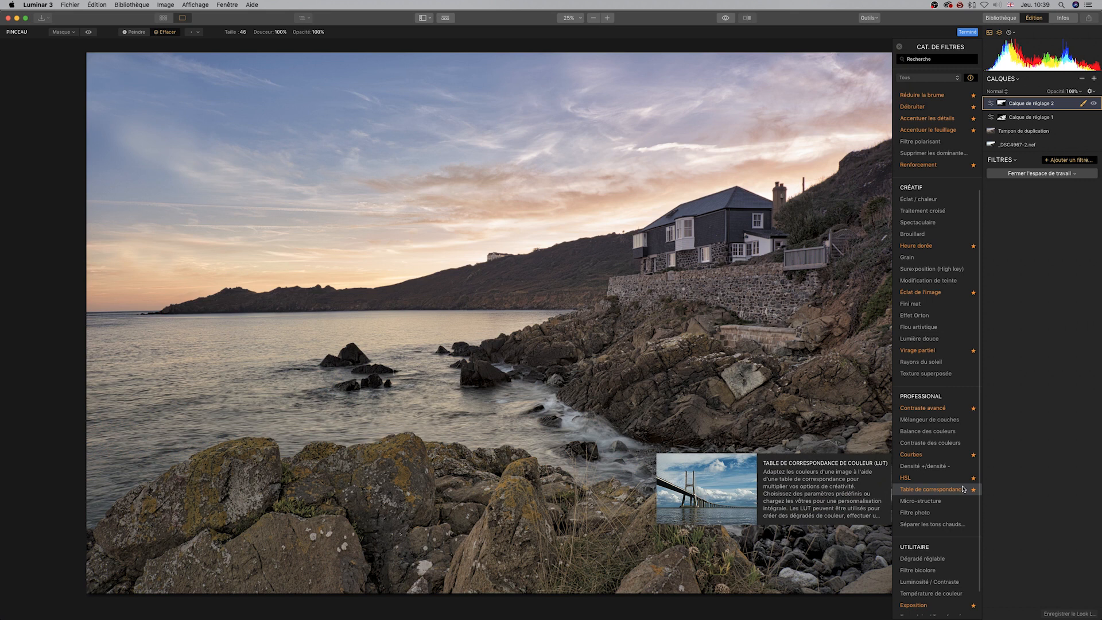
left_click(932, 297)
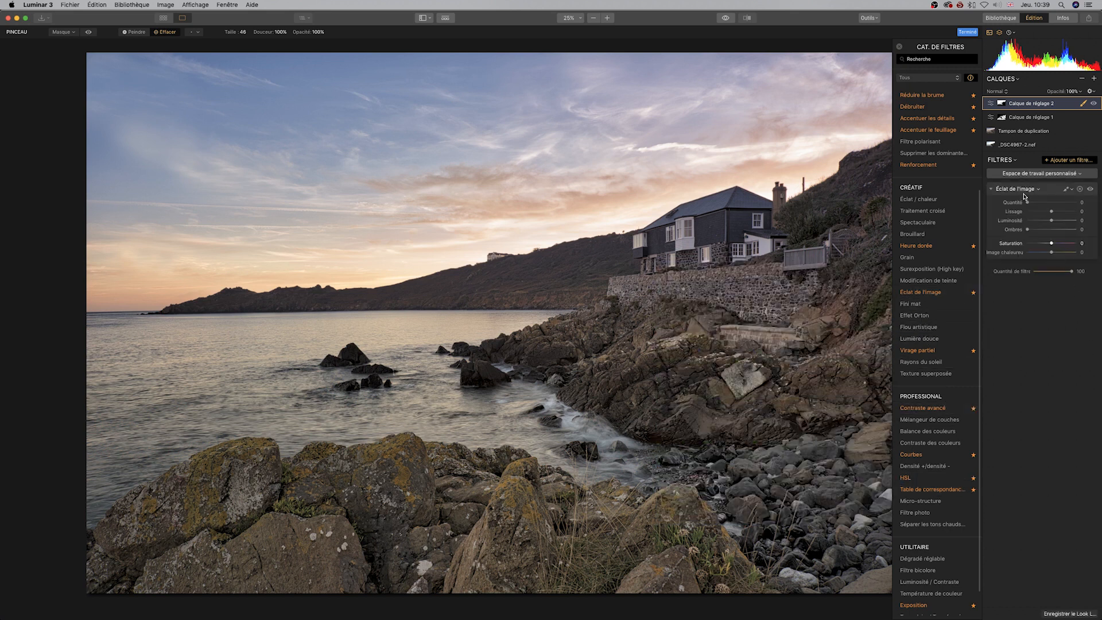
left_click_drag(1028, 204, 1063, 212)
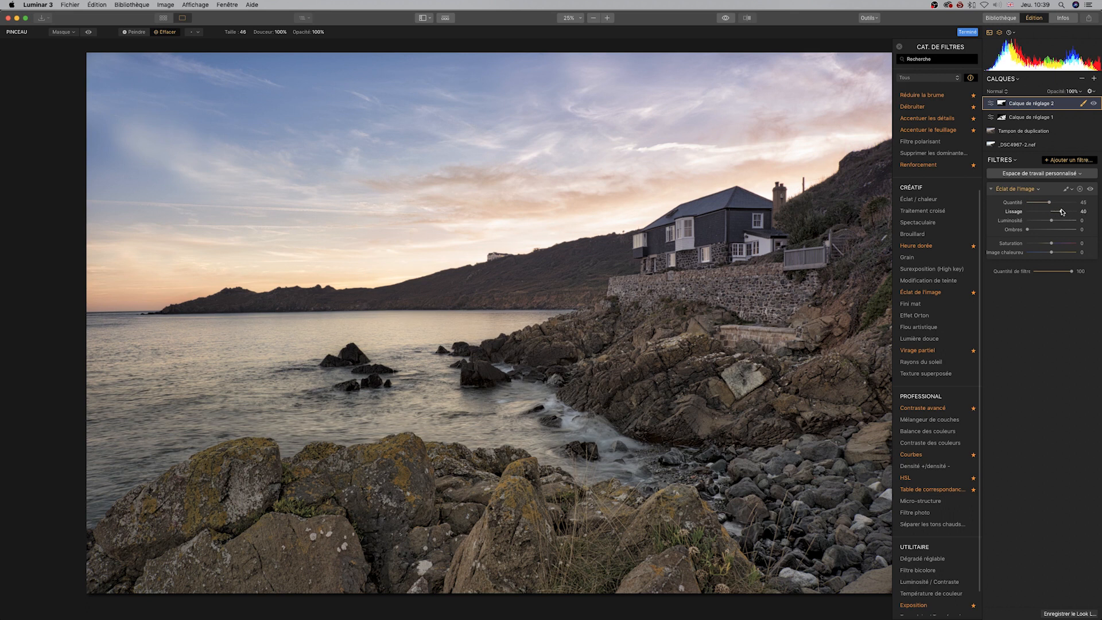
left_click_drag(1051, 221, 1054, 246)
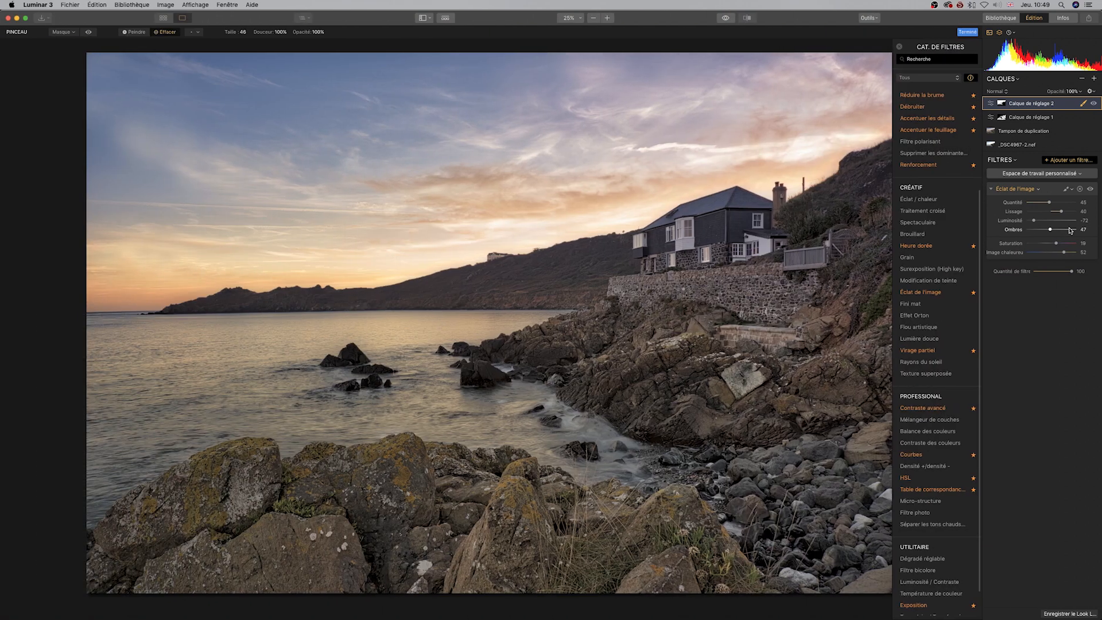
Step: Try extreme luminosity in the Éclat de l'image filter, then set luminosity to -28 and quantity to 78
mouse_move(911, 301)
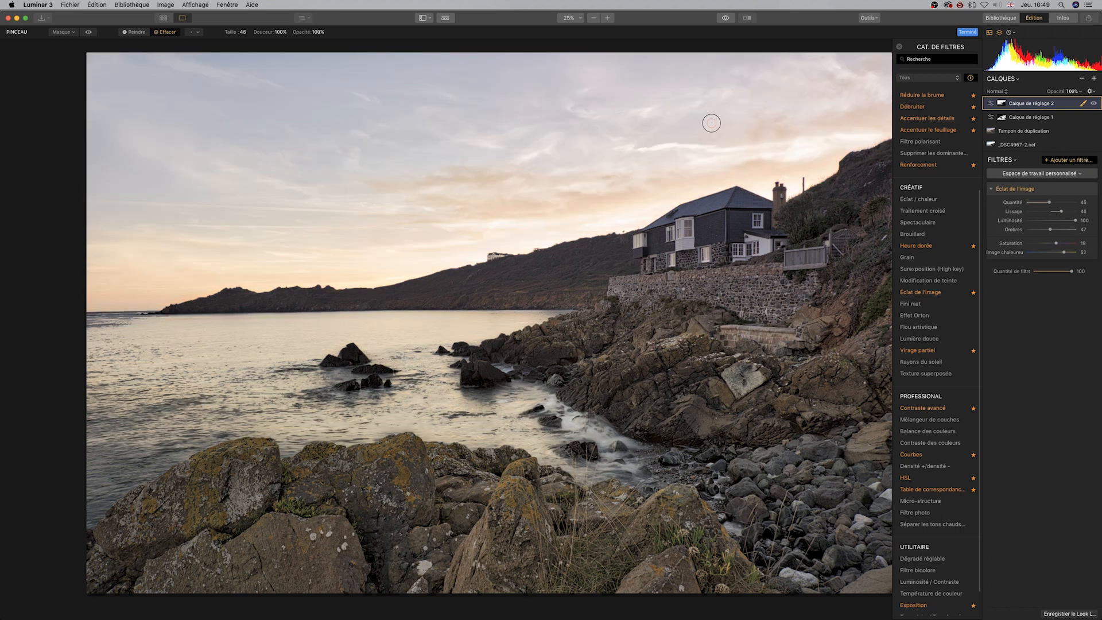
mouse_move(971, 143)
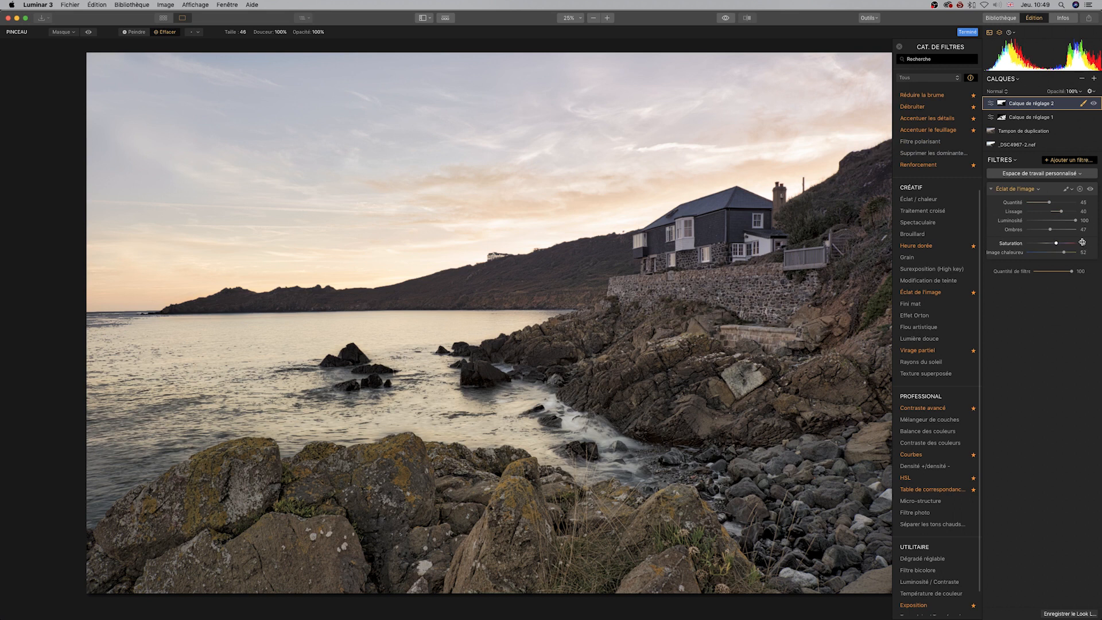
mouse_move(1043, 224)
left_mouse_down()
mouse_move(1027, 223)
mouse_move(1053, 223)
mouse_move(1044, 223)
left_mouse_up()
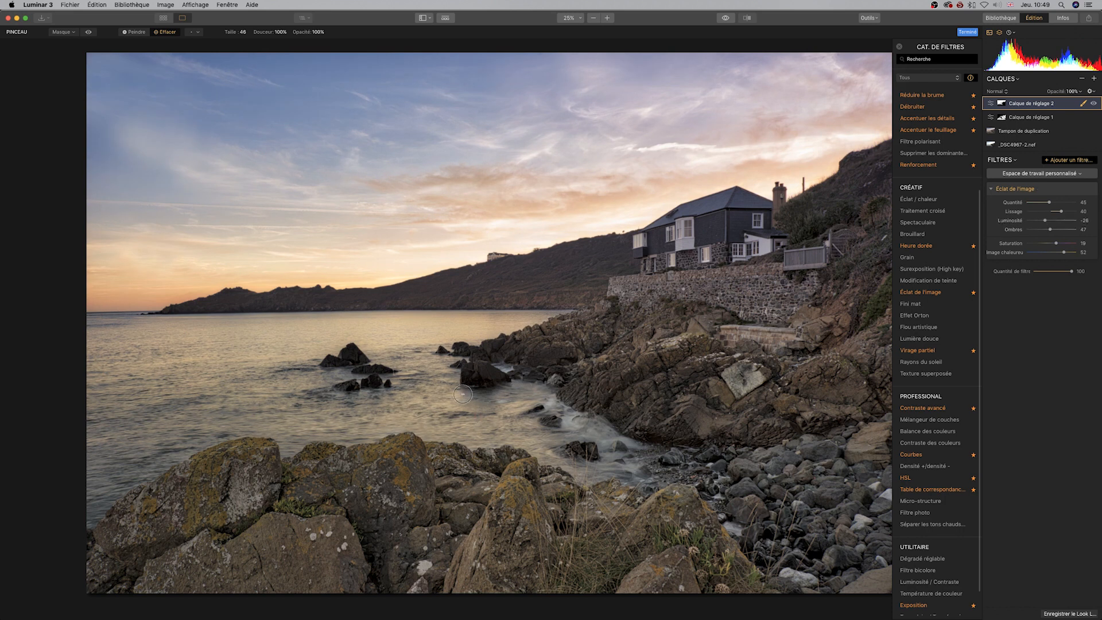
left_click_drag(1050, 204, 1068, 204)
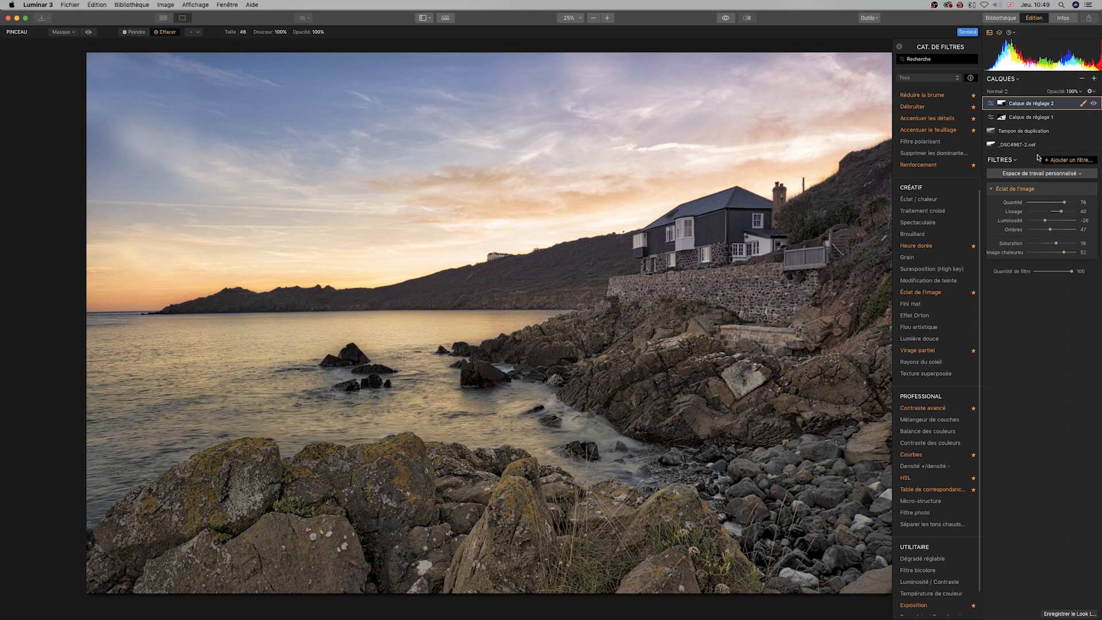
Step: Add a new adjustment layer and paste the mask copied from Calque de réglage 2 onto it
left_click(1095, 79)
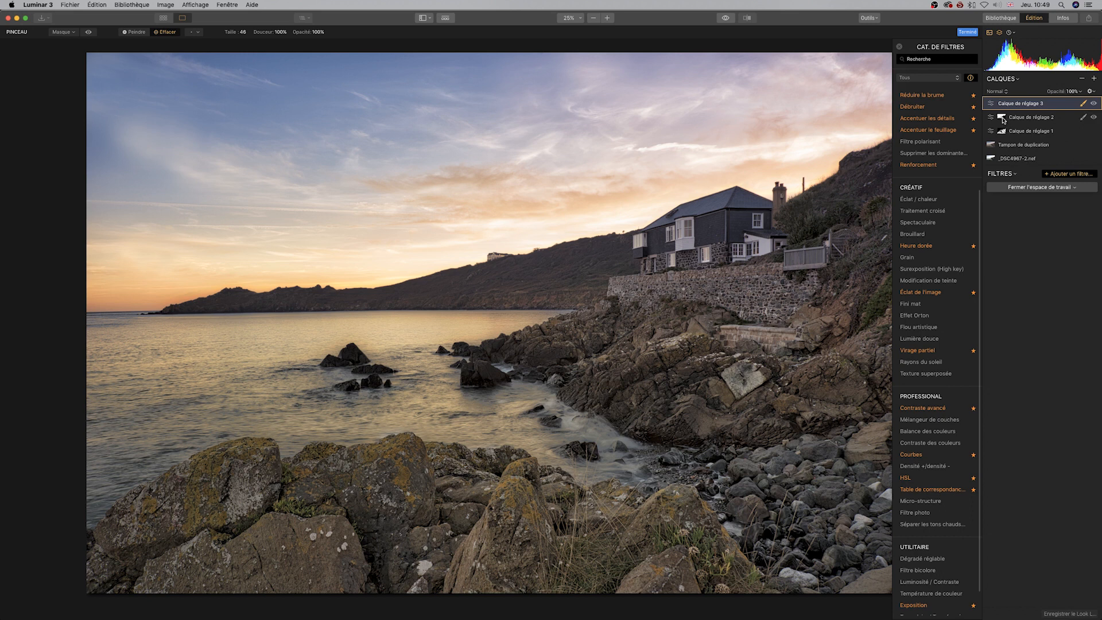
left_click(1002, 118)
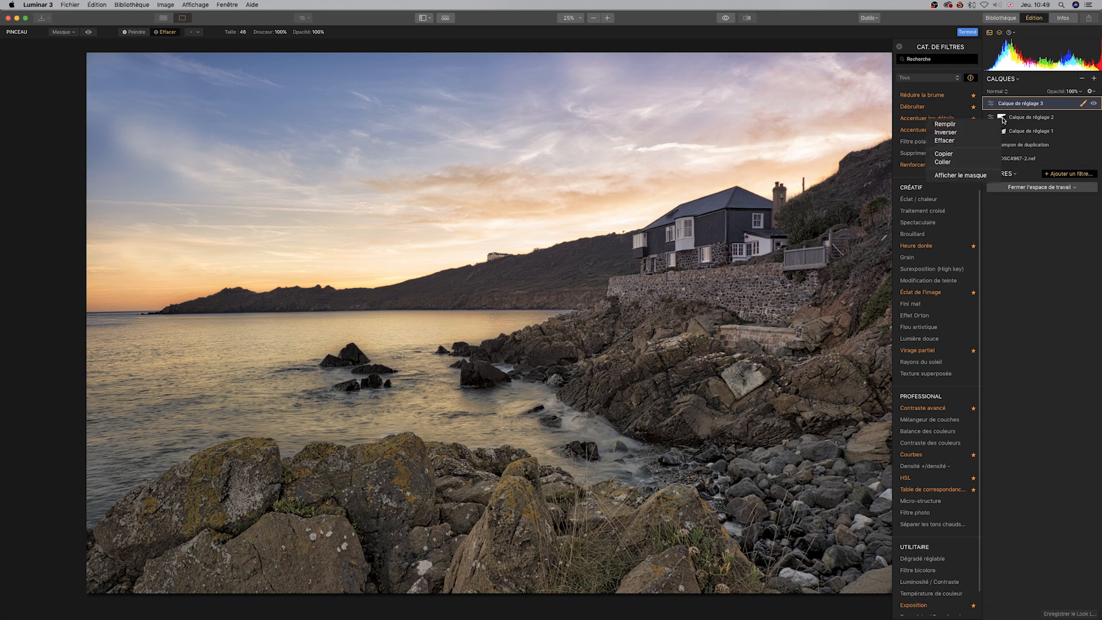
left_click(959, 154)
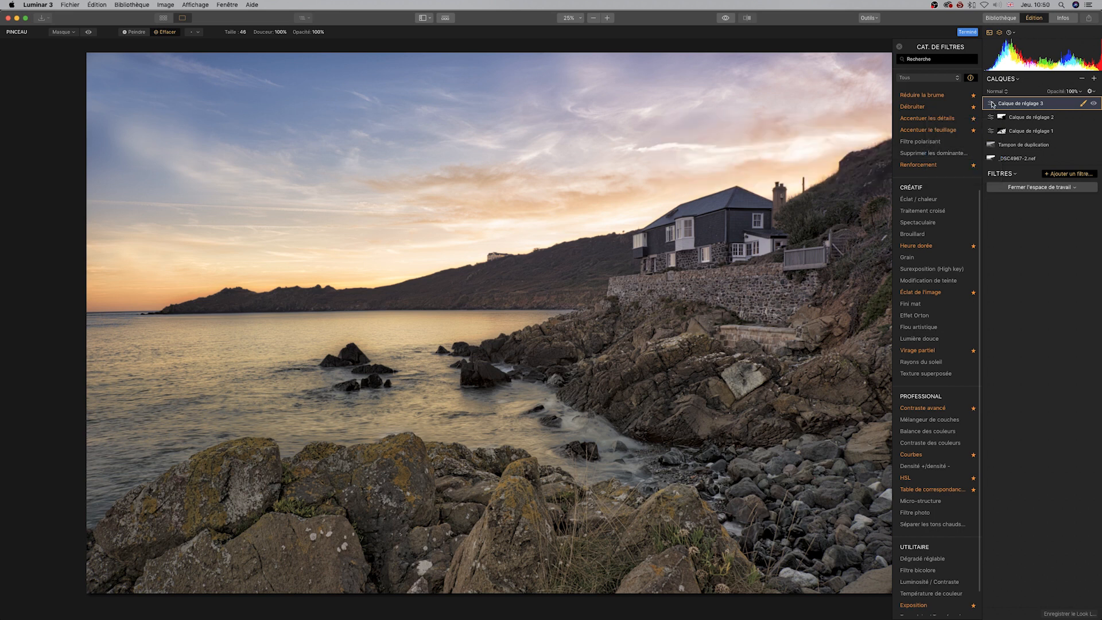
right_click(992, 104)
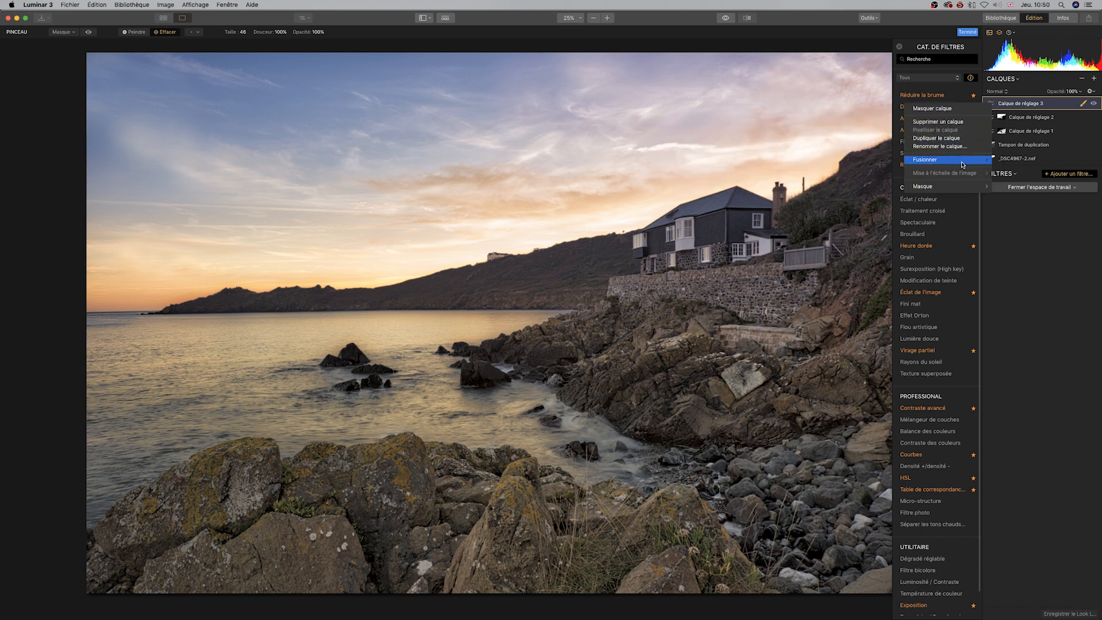
mouse_move(963, 187)
left_click(1021, 223)
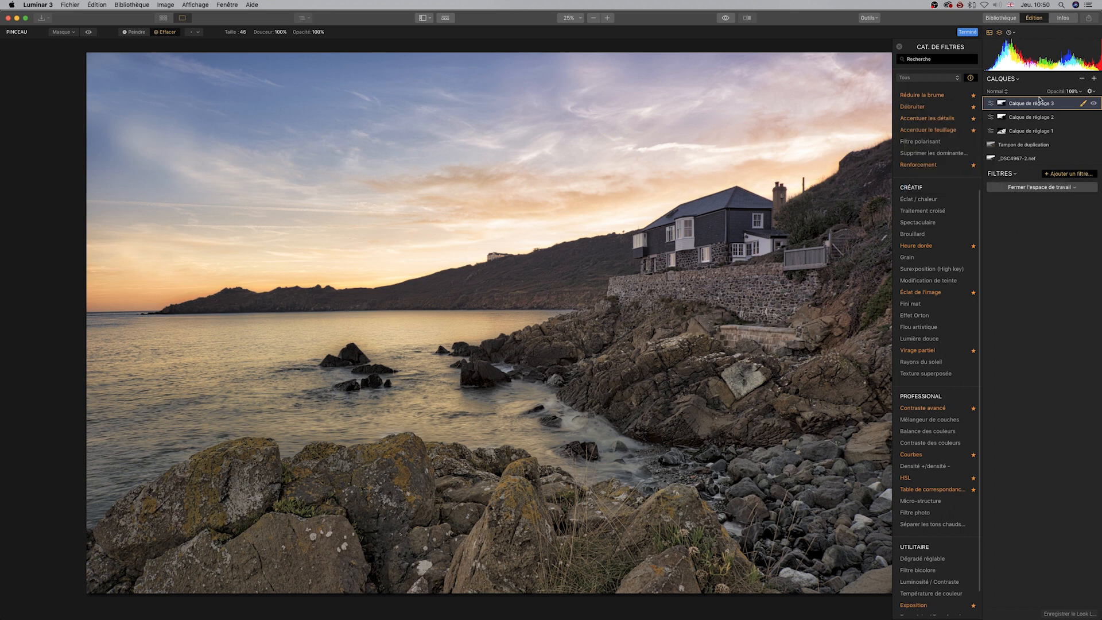
Step: Invert the mask of Calque de réglage 3, check its coverage with the mask overlay, and exit the brush tool
right_click(1004, 107)
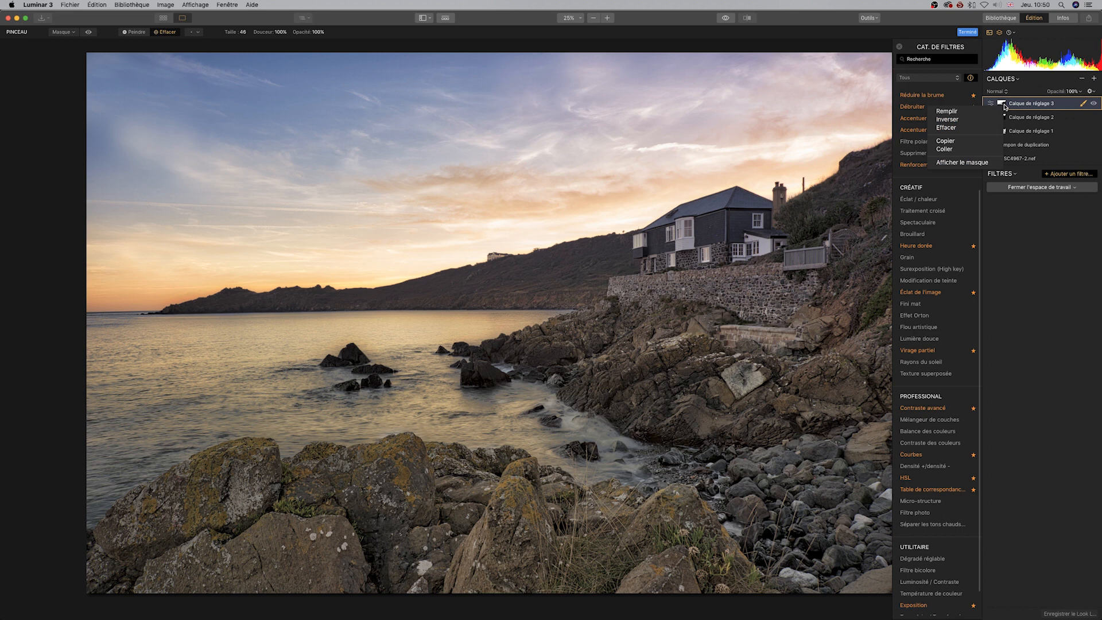
left_click(982, 120)
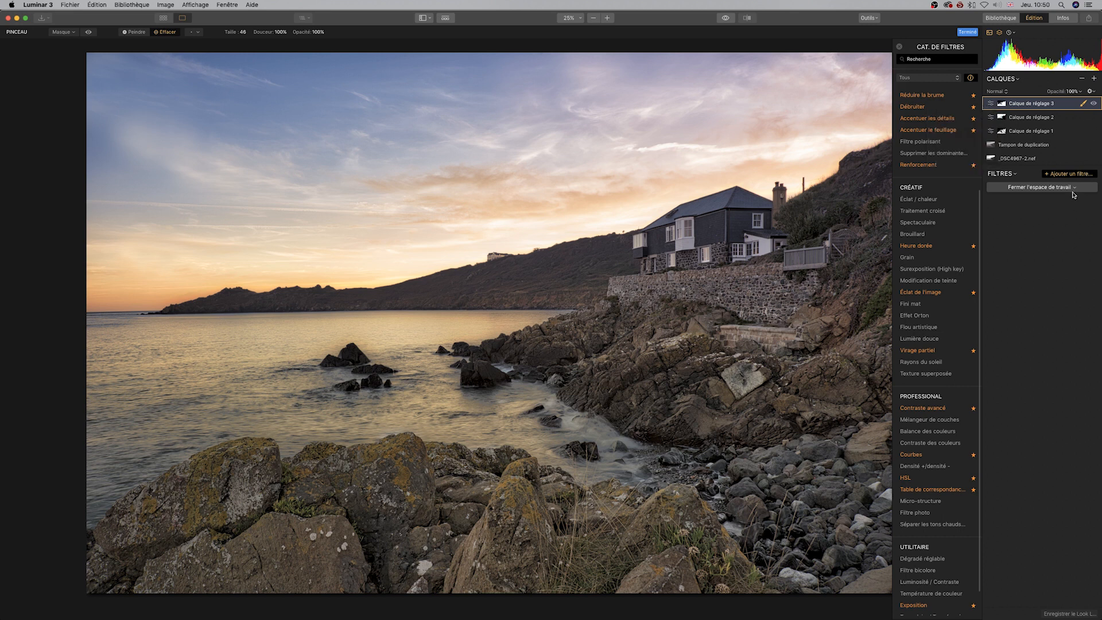
left_click(89, 33)
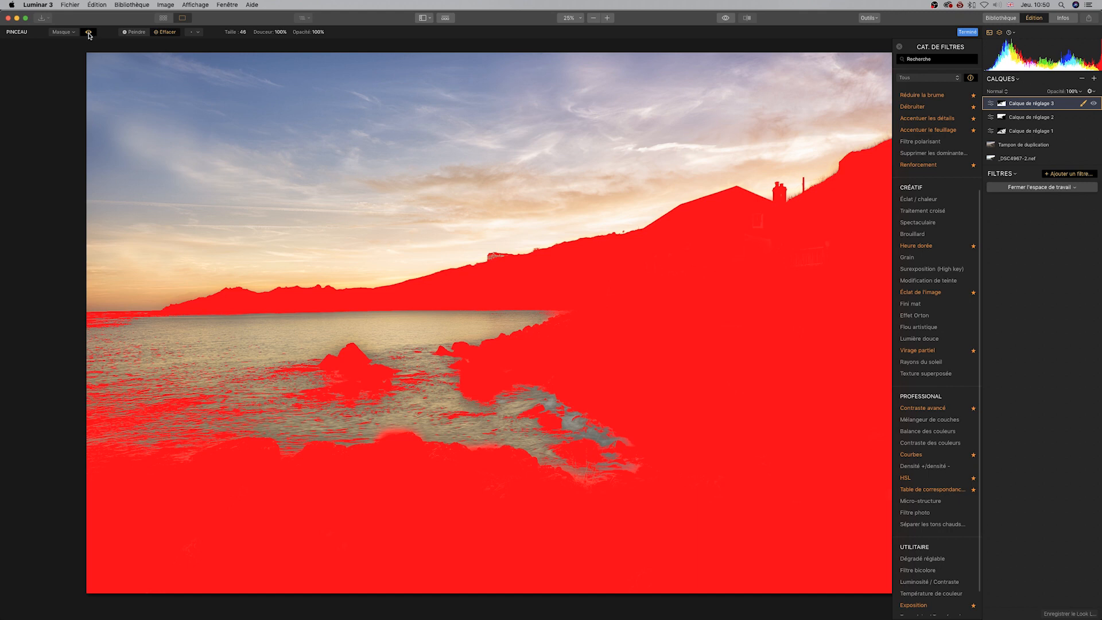
left_click(89, 33)
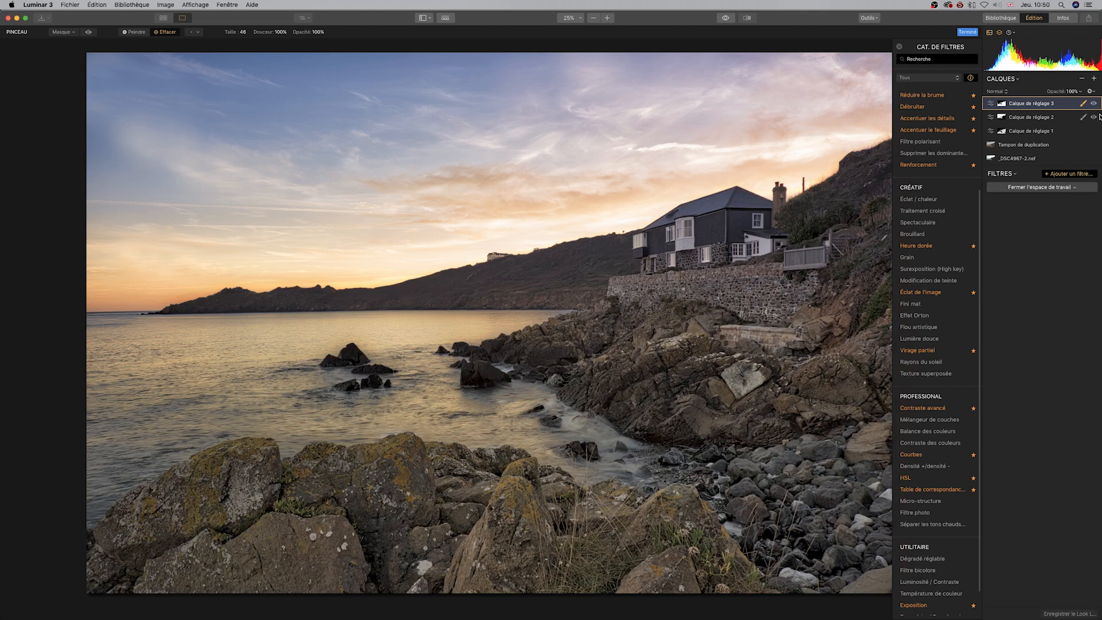
left_click(1083, 103)
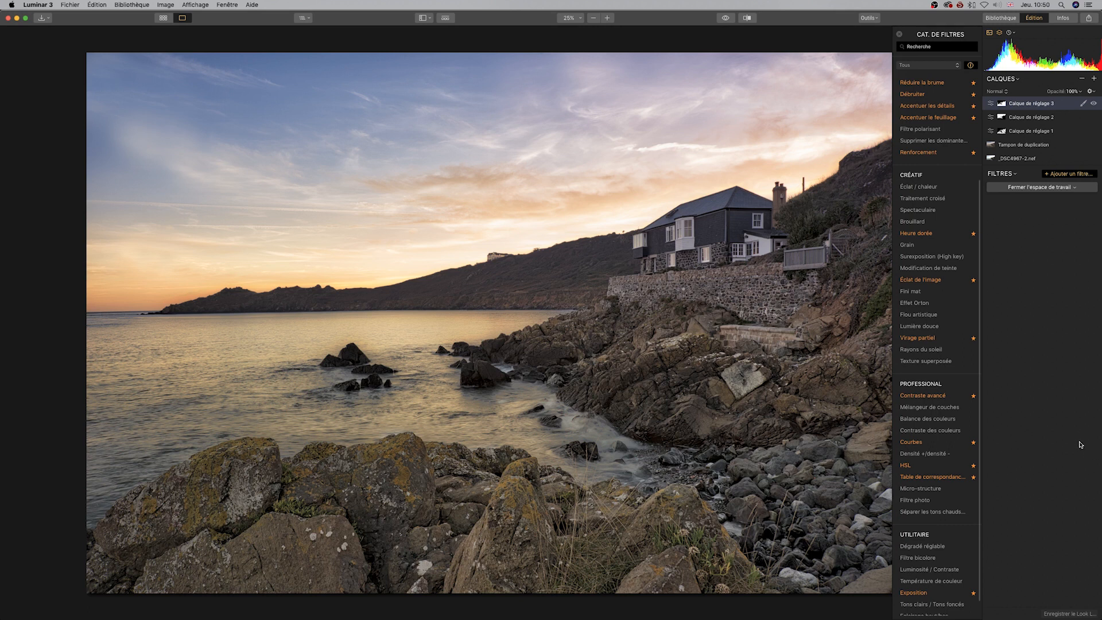
Step: Add a Heure dorée filter to Calque de réglage 3 with quantity 14 and compare the photo with and without it
mouse_move(941, 304)
mouse_move(937, 233)
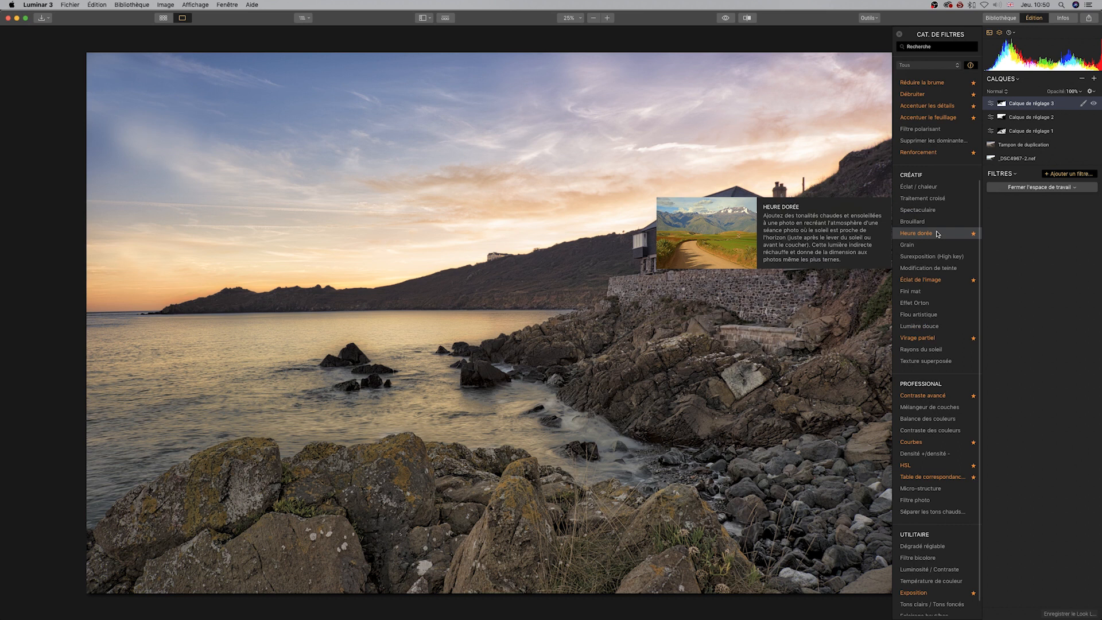
left_click_drag(1028, 217, 1036, 218)
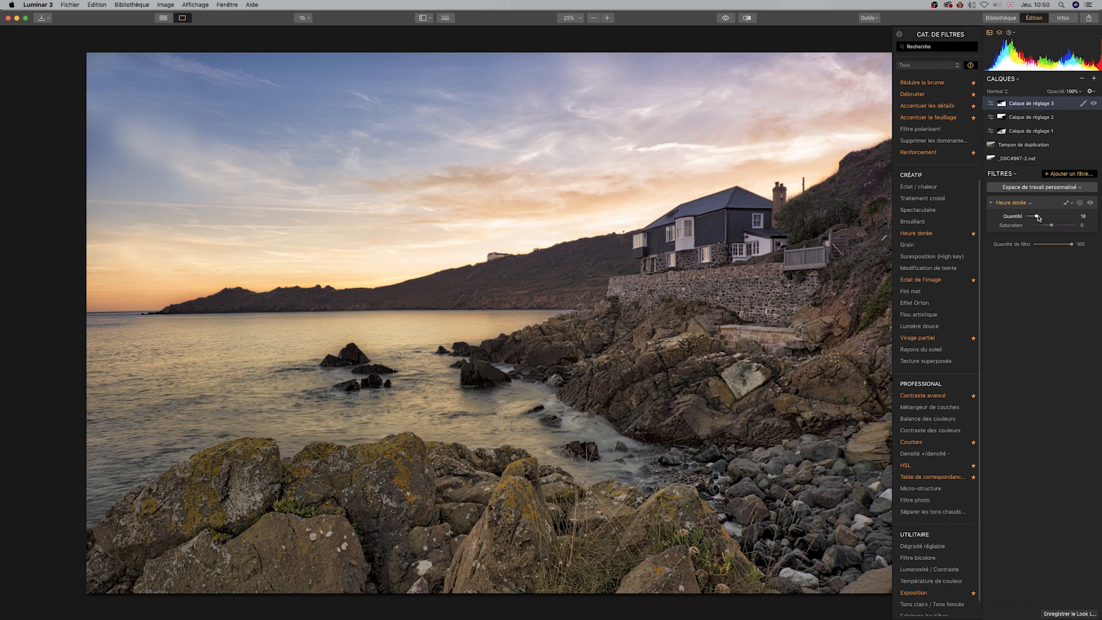
left_click_drag(1037, 217, 1035, 216)
left_click(1090, 203)
left_click(1090, 203)
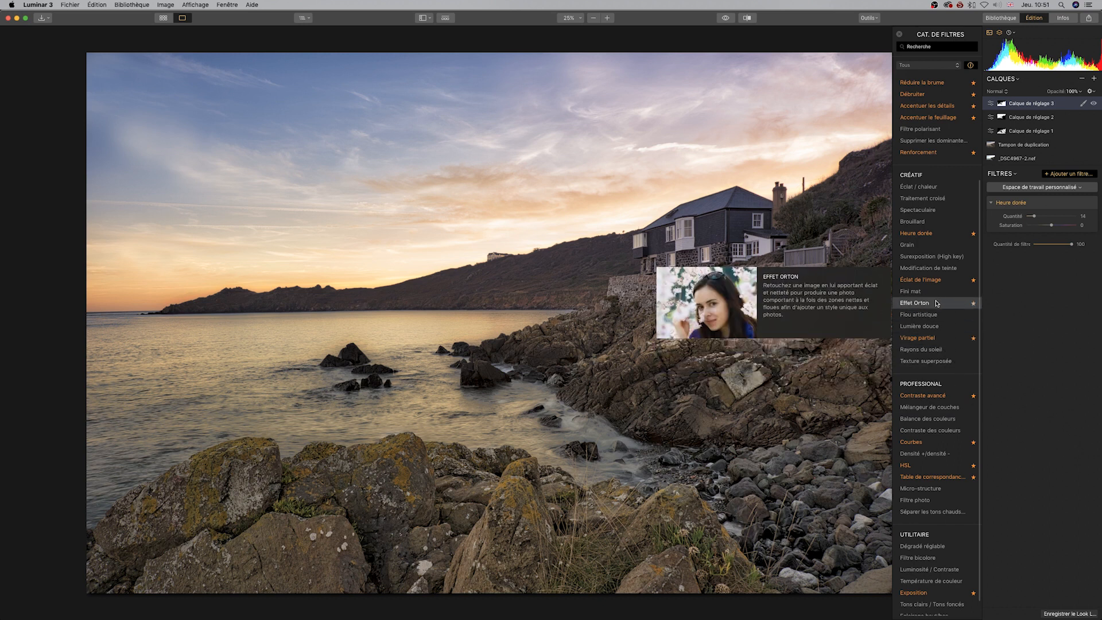
Step: Add a Contraste avancé filter with shadows quantity 30, midtones quantity 49 and highlights quantity about 36
left_click(933, 396)
left_click_drag(1028, 327, 1052, 297)
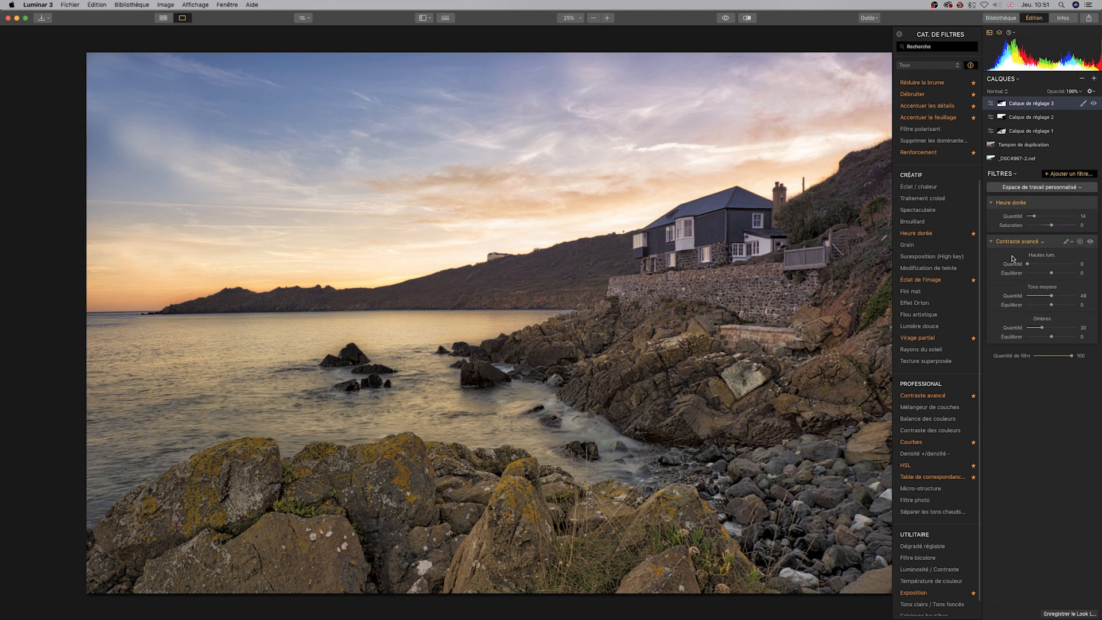
left_click_drag(1029, 264, 1052, 264)
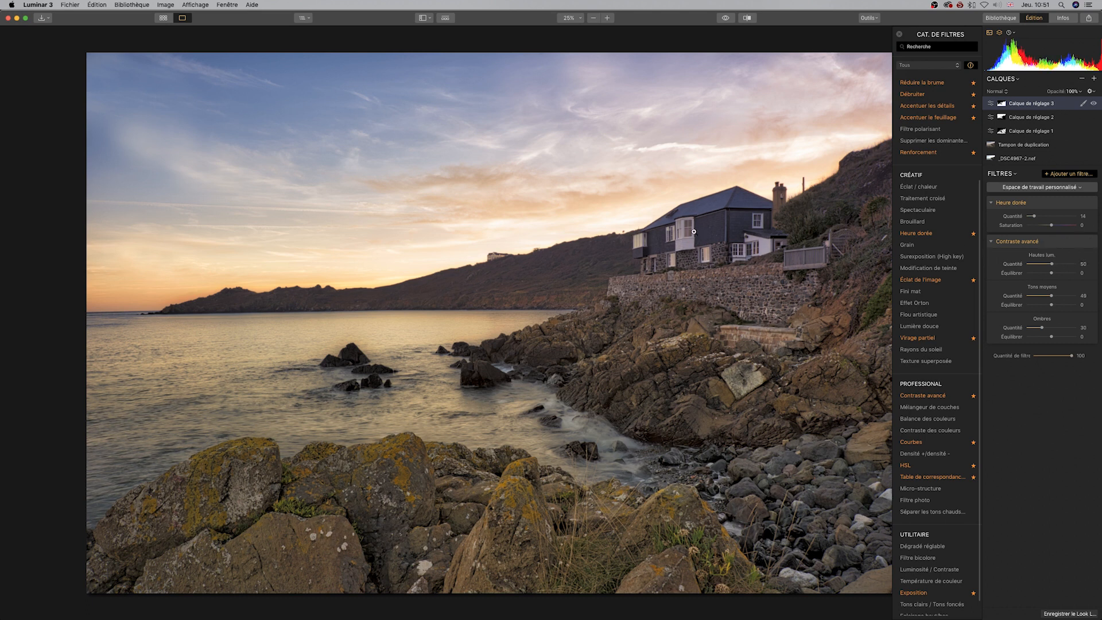
mouse_move(1050, 264)
left_mouse_down()
mouse_move(1033, 264)
mouse_move(1047, 264)
left_mouse_up()
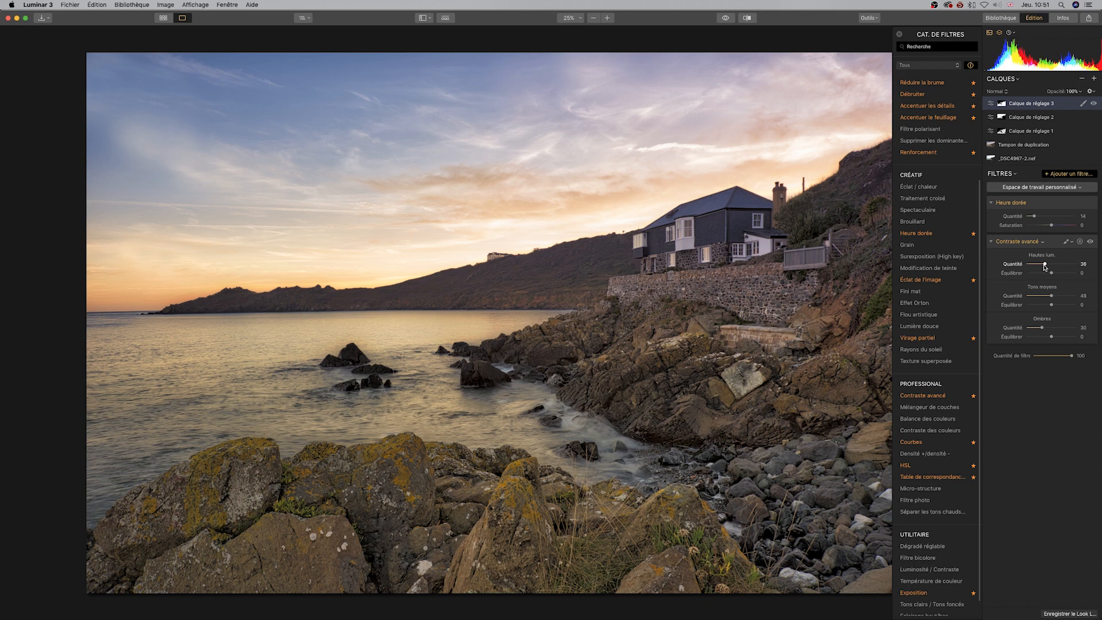
Step: Activate the brush tool on Calque de réglage 3 and examine the mask coverage with the mask overlay
left_click(1083, 104)
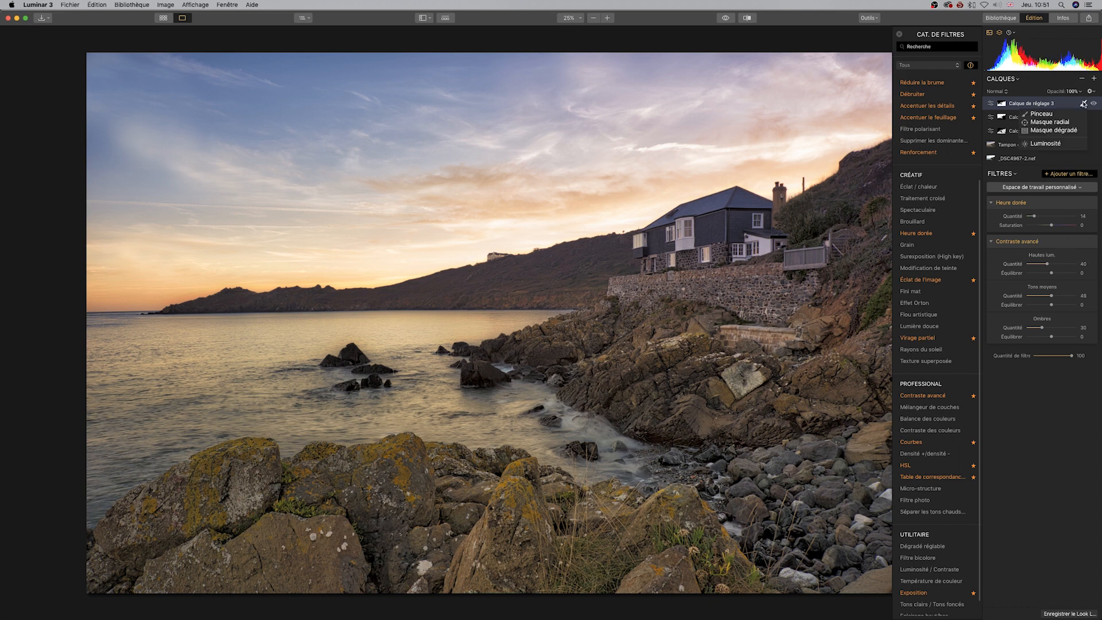
left_click(1060, 115)
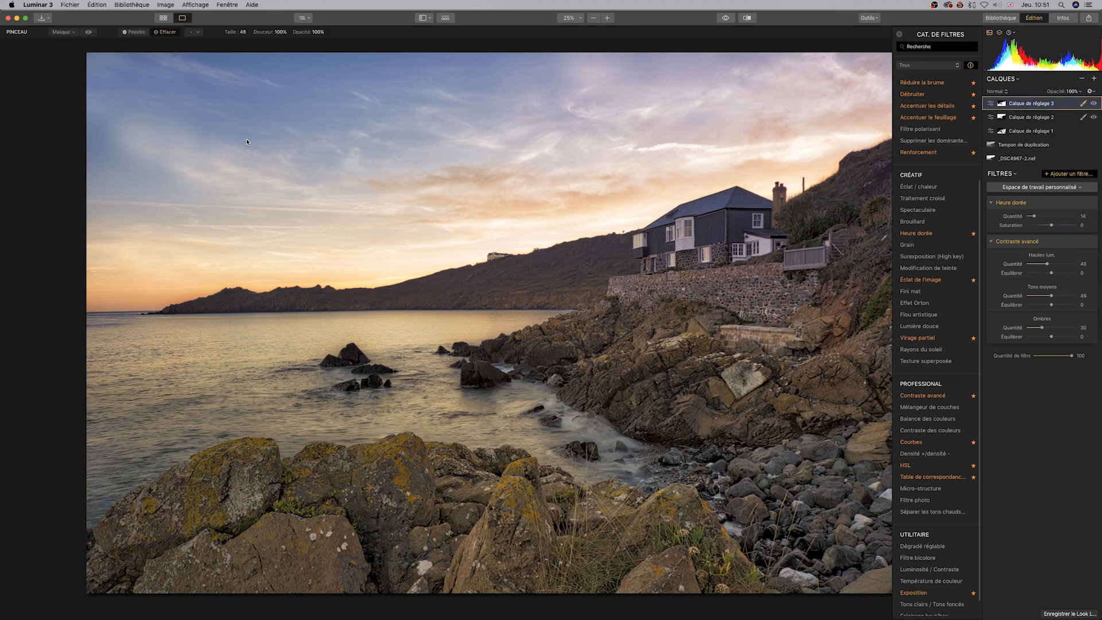
left_click(88, 32)
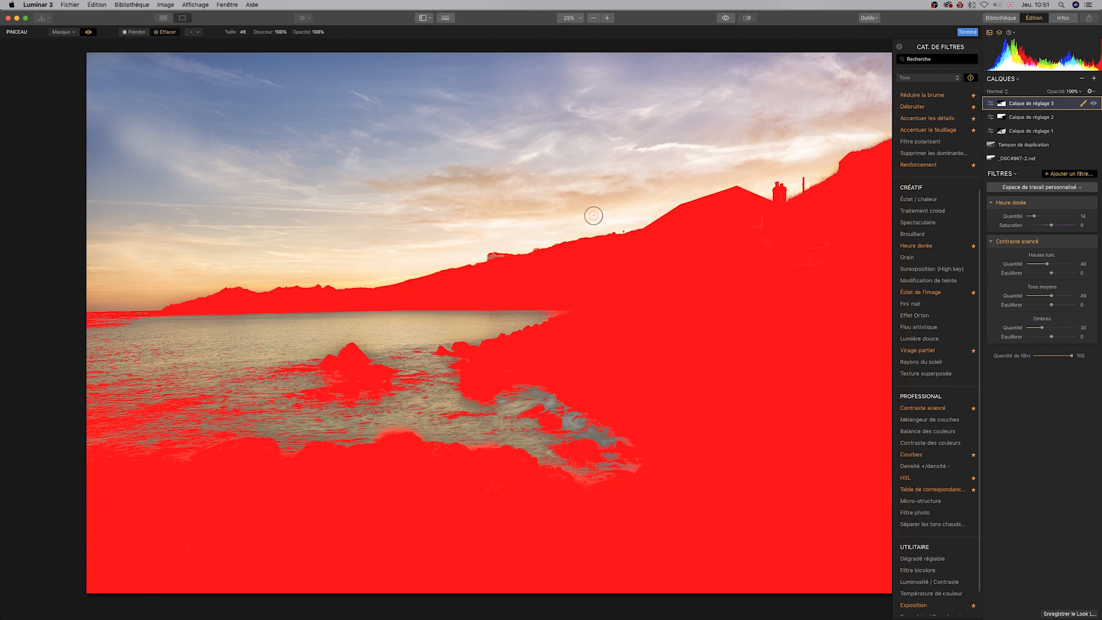
left_click(89, 33)
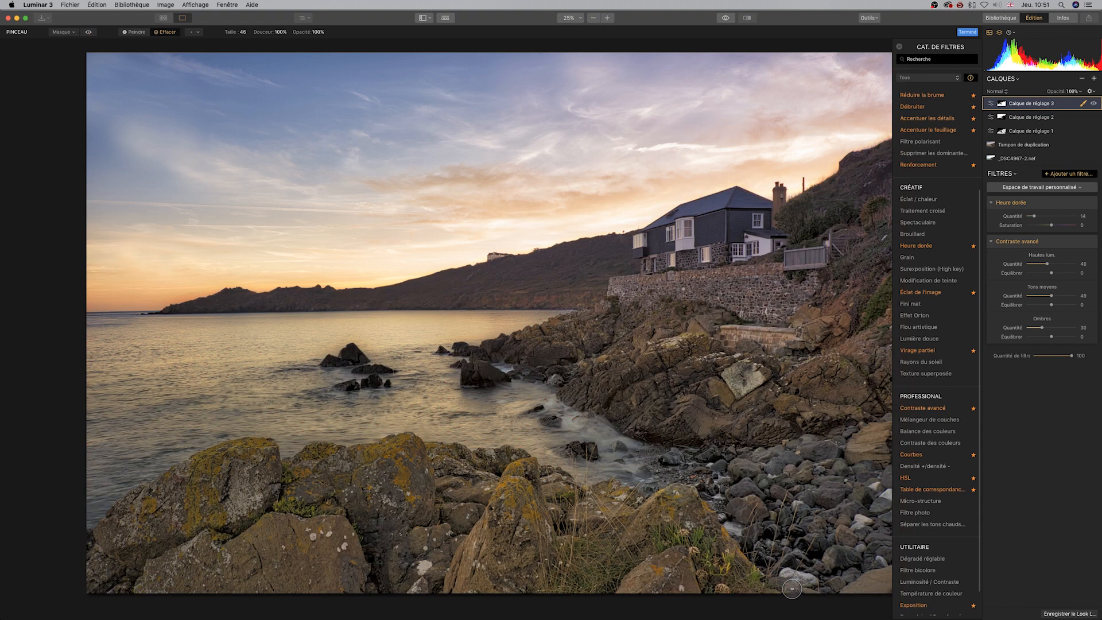
Step: Disable the mask of Calque de réglage 3 and set the Contraste avancé highlights, midtones and shadows quantities to 100, with highlights balance about 6
left_click(1002, 104, "shift")
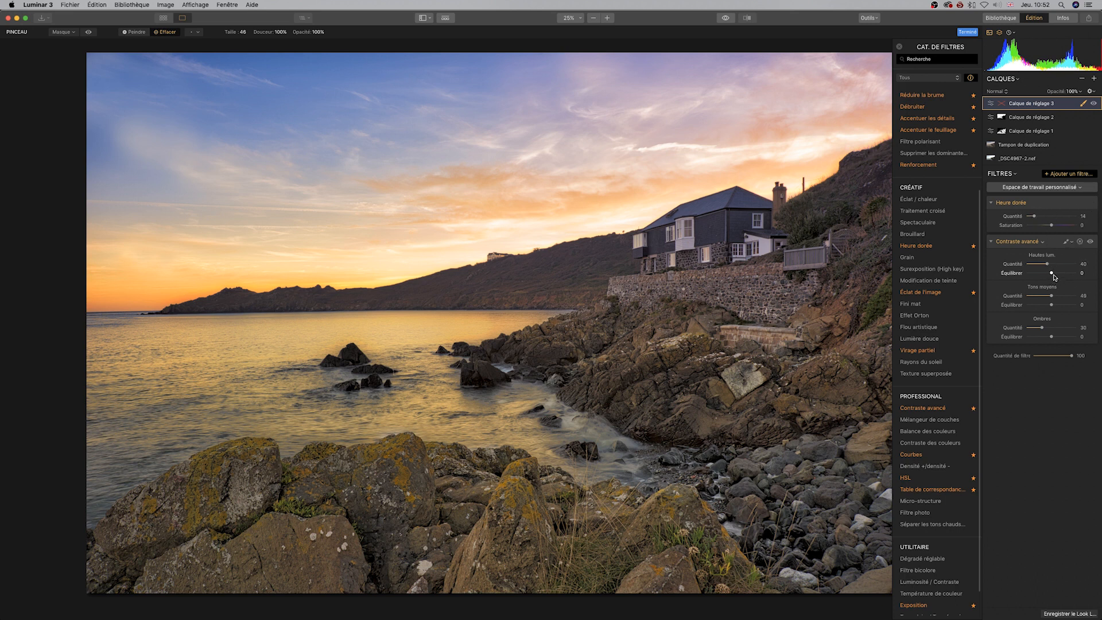
left_click_drag(1061, 276, 1059, 275)
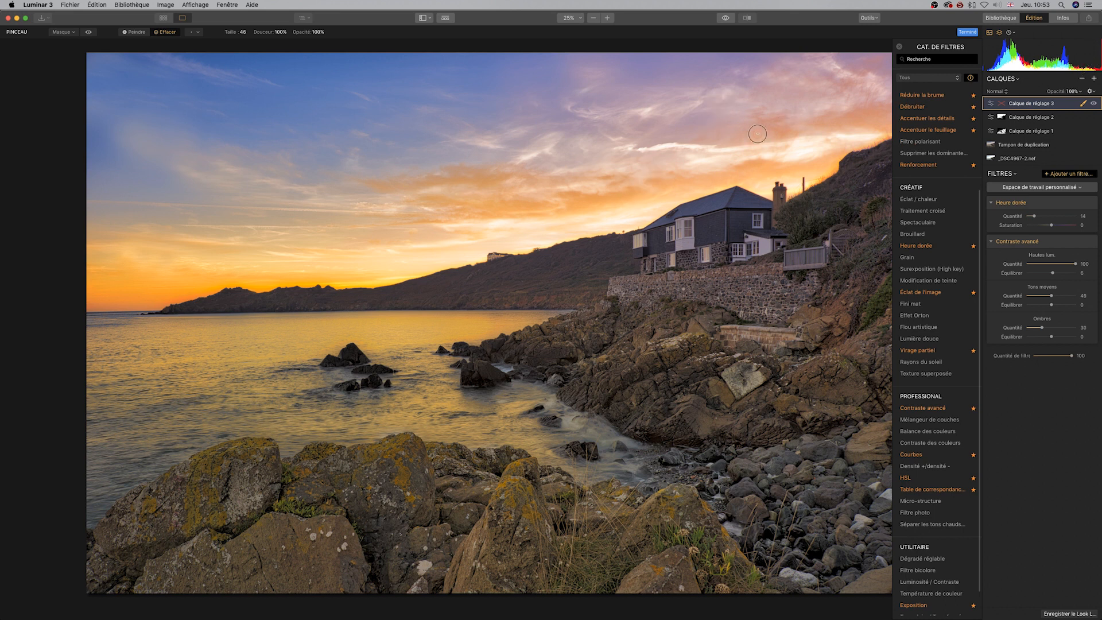
left_click_drag(1051, 295, 1083, 298)
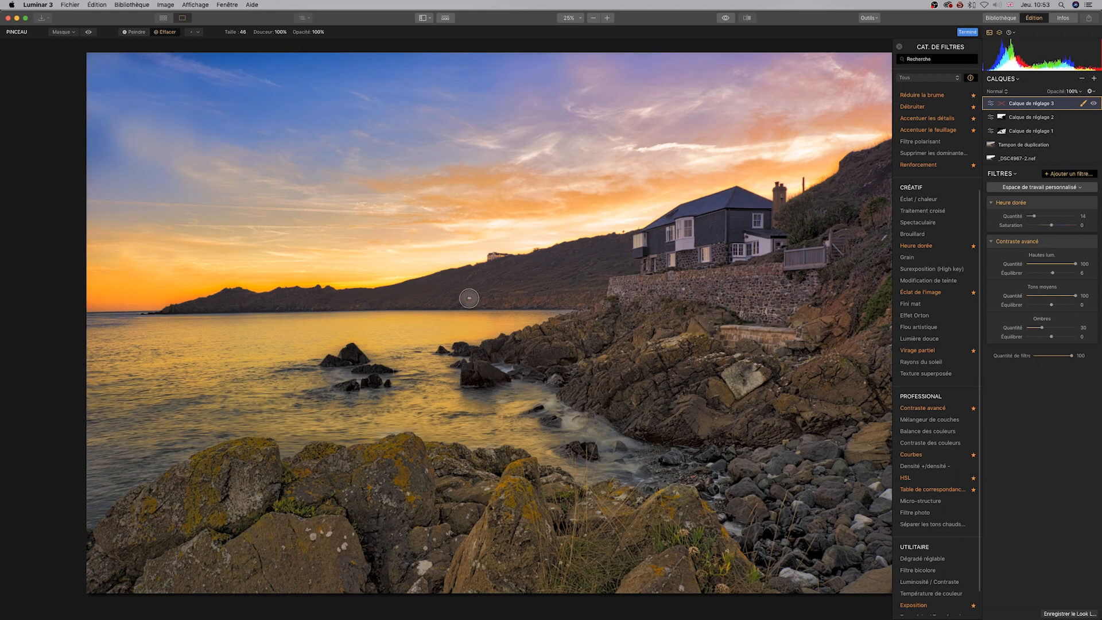
left_click_drag(1042, 327, 1082, 328)
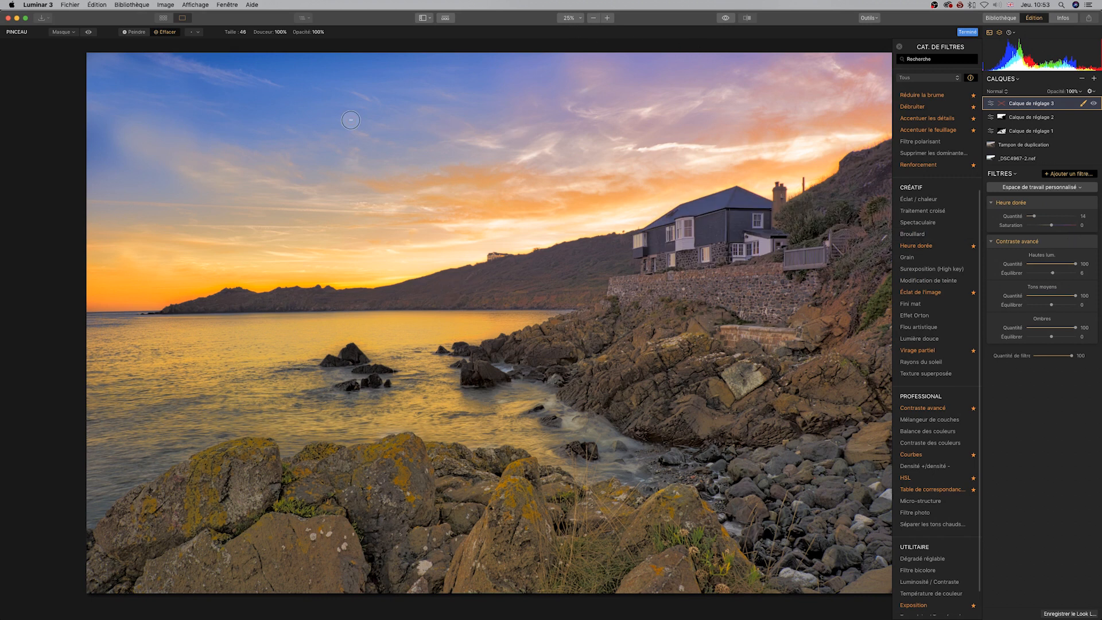
left_click_drag(1075, 329, 1100, 293)
Step: Re-enable the mask of Calque de réglage 3 and check its coverage with the mask overlay
right_click(1002, 107)
left_click(1059, 466)
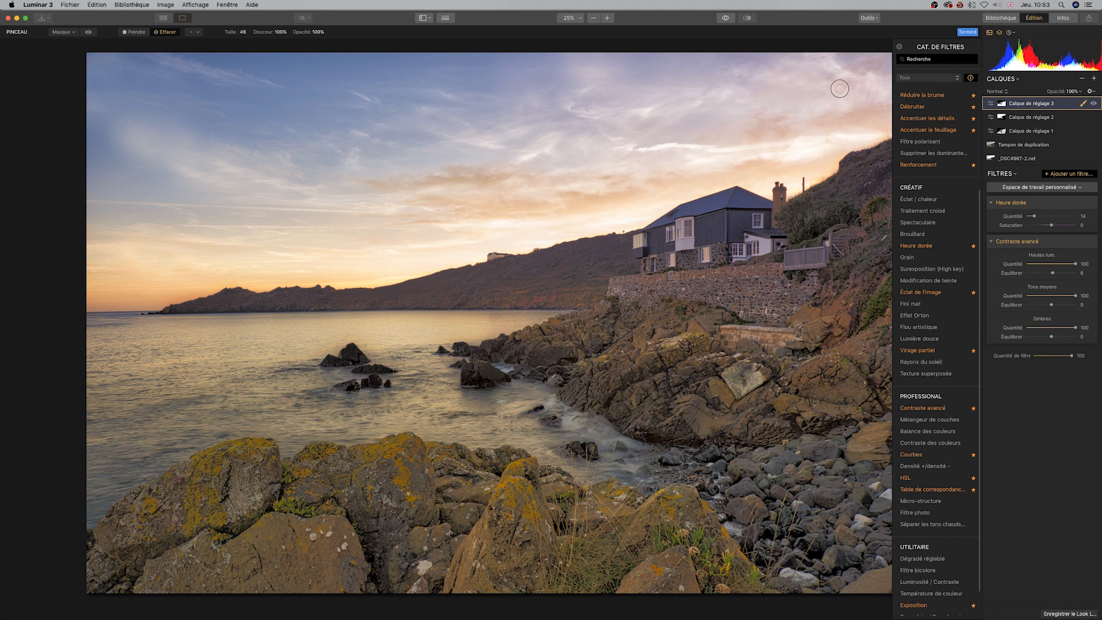
left_click(89, 32)
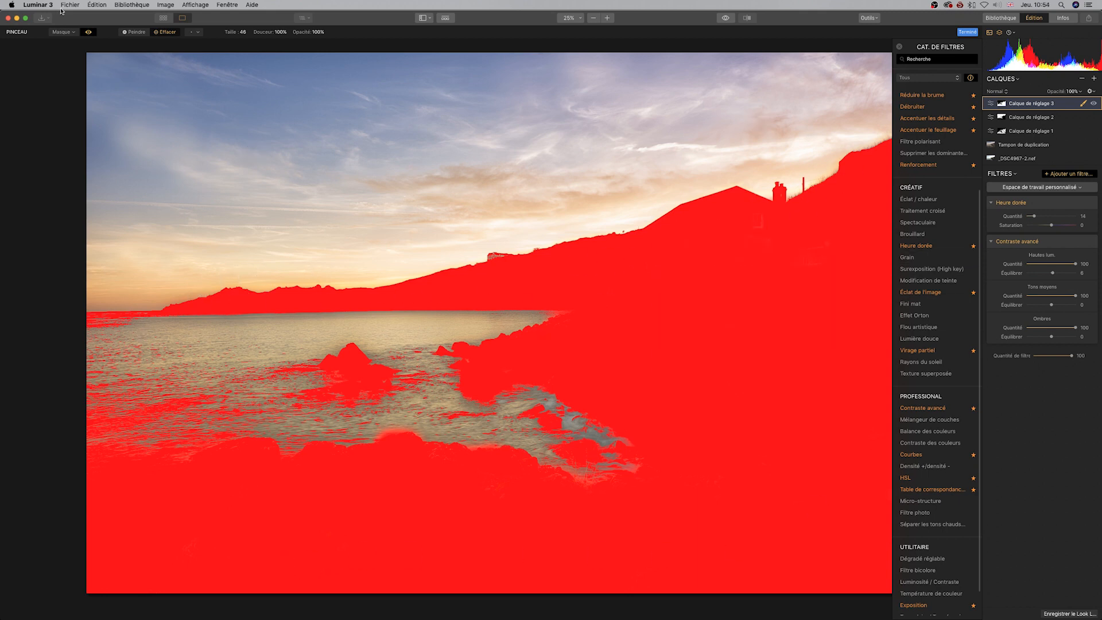
left_click(86, 33)
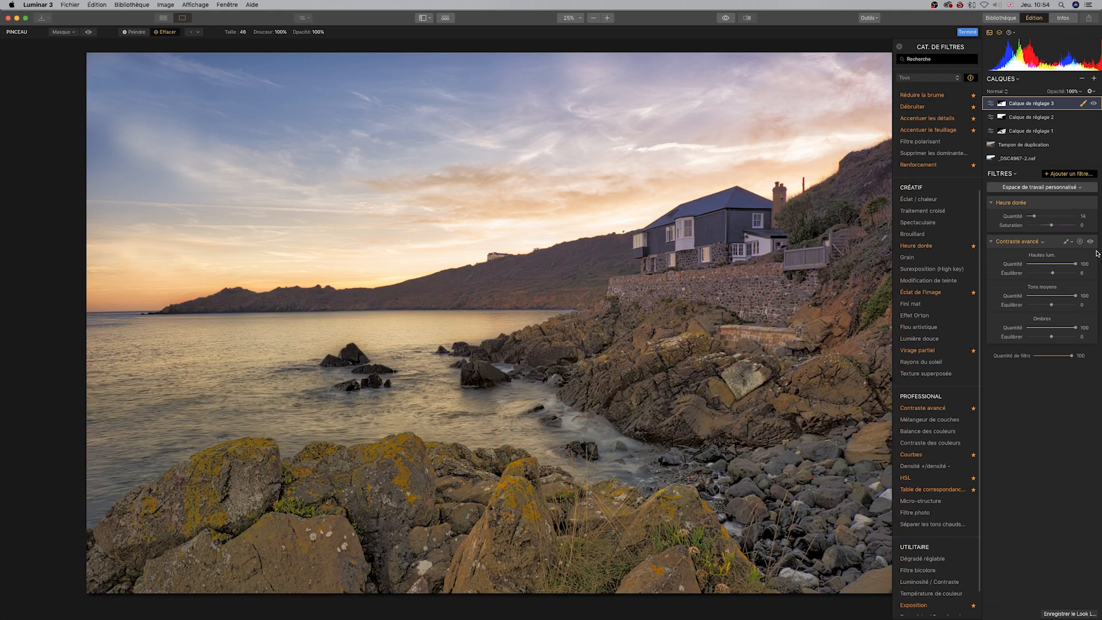
Step: Set the Contraste avancé highlights quantity to about 55 and highlights balance to -100, and compare the area with the mask overlay
left_click_drag(1076, 265, 1051, 265)
left_click(1075, 265)
left_click_drag(1052, 273, 1022, 276)
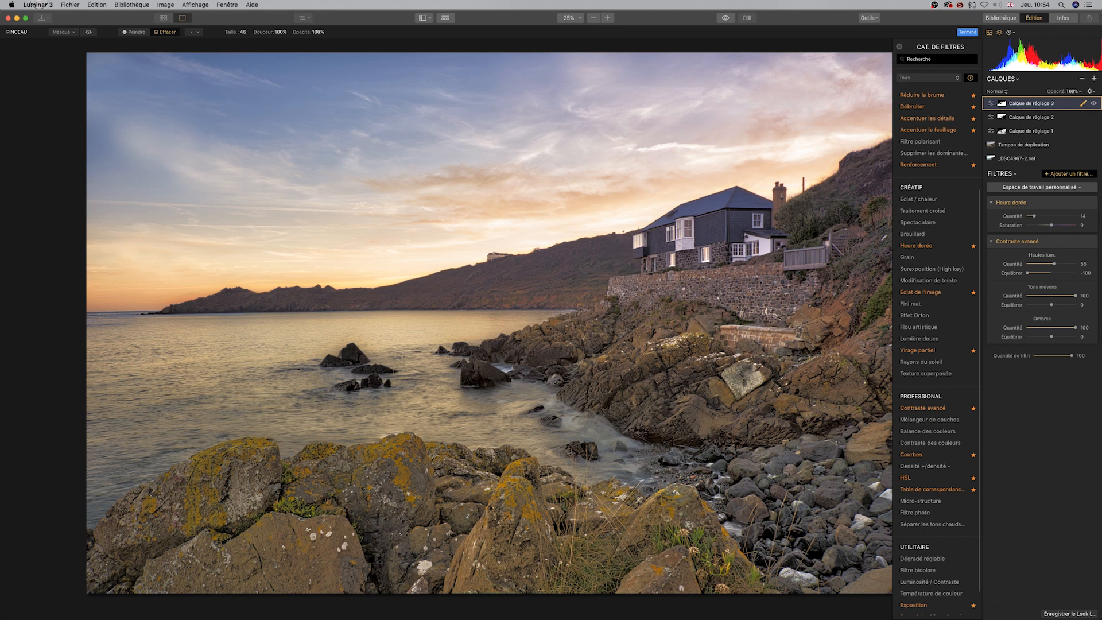
left_click(88, 32)
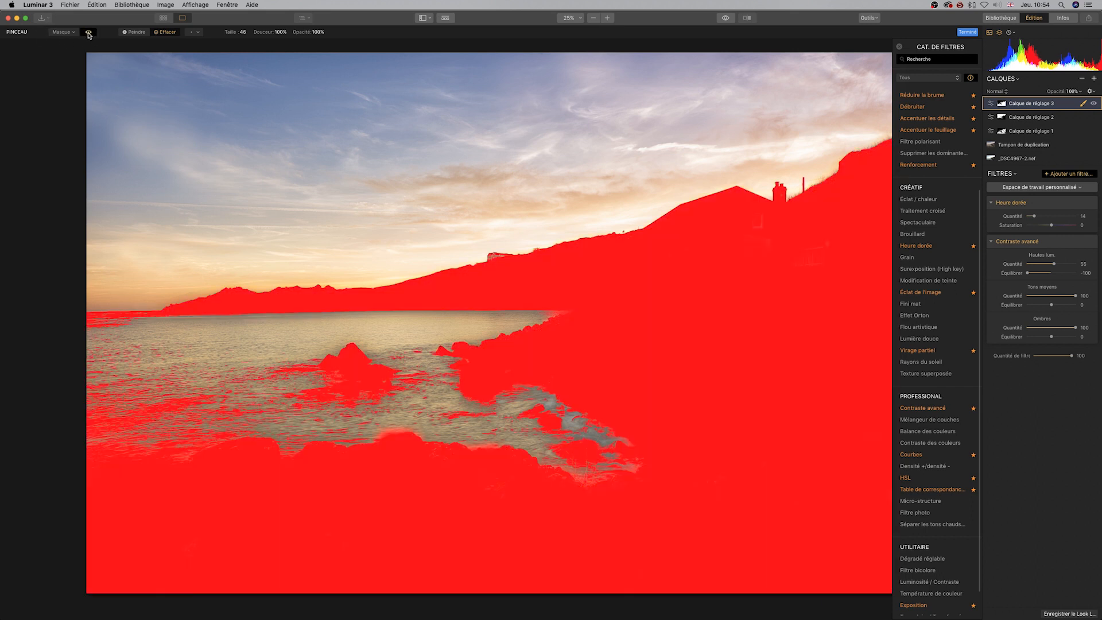
left_click(88, 33)
left_click(88, 33)
left_click(88, 33)
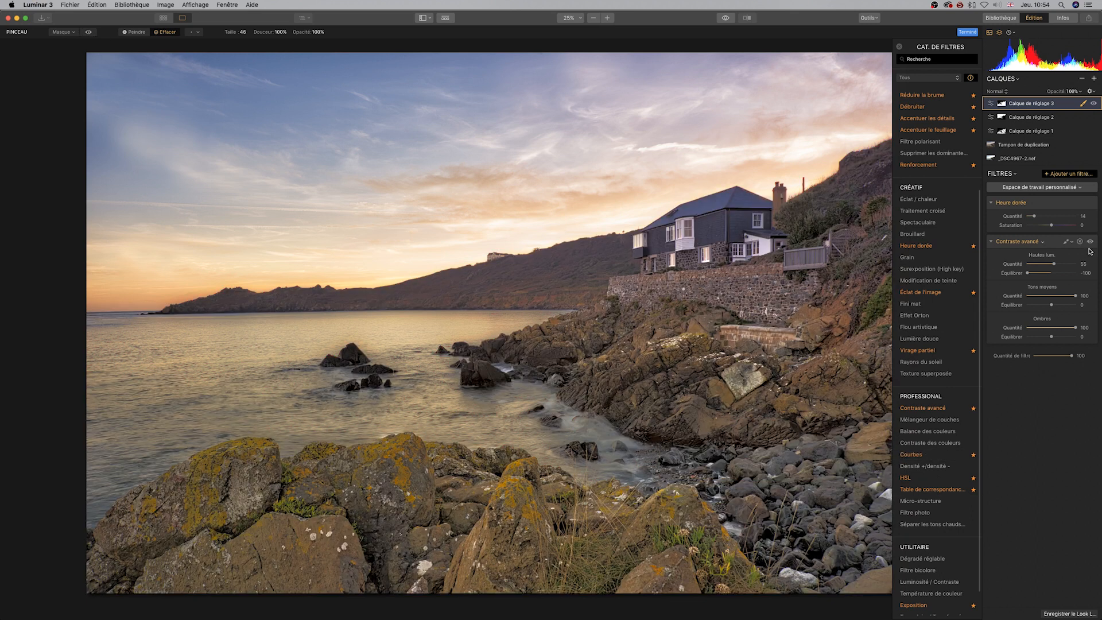
Step: Try several highlights balance values between about -66 and 10 in Contraste avancé, and return the balance to 0
mouse_move(1030, 275)
left_mouse_down()
mouse_move(1071, 275)
mouse_move(1040, 275)
mouse_move(1054, 275)
left_mouse_up()
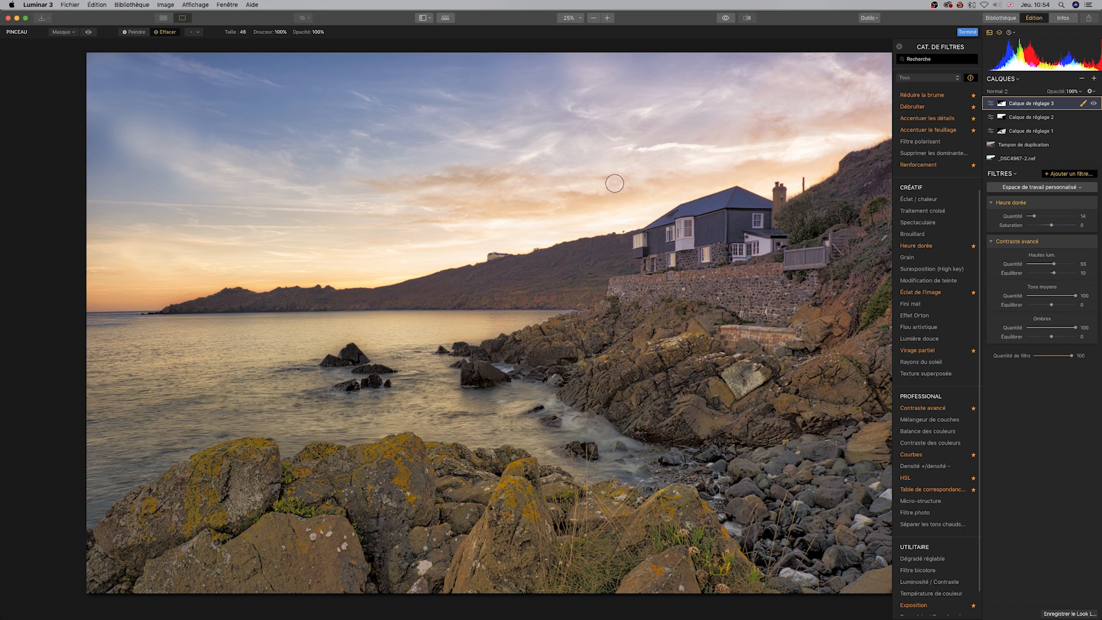
left_click_drag(1053, 272, 1035, 272)
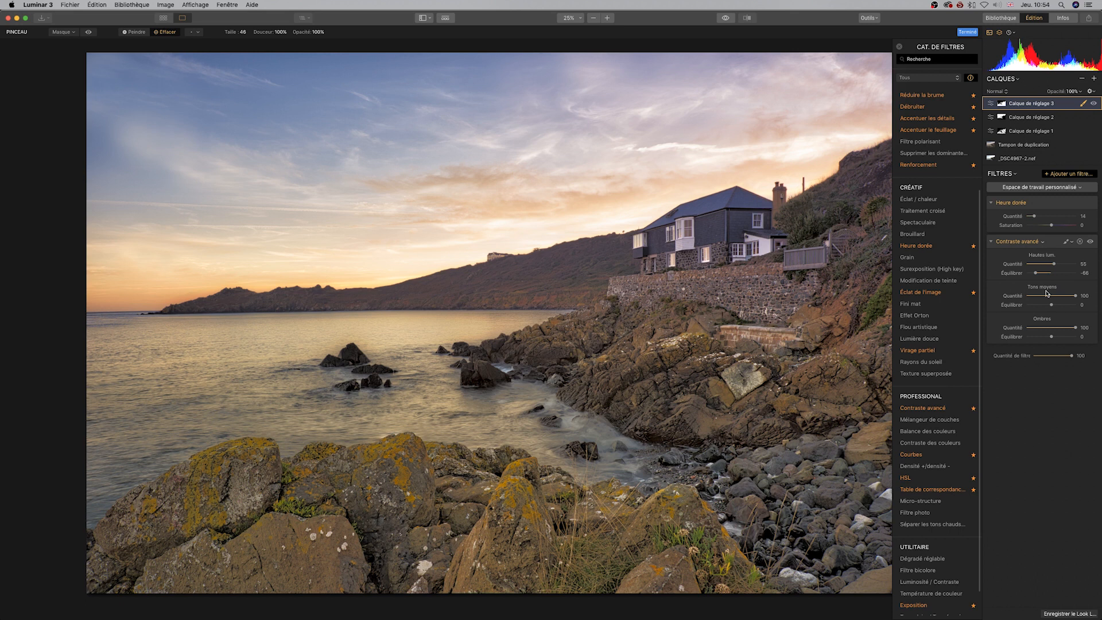
mouse_move(1036, 273)
left_mouse_down()
mouse_move(1064, 272)
mouse_move(1050, 272)
left_mouse_up()
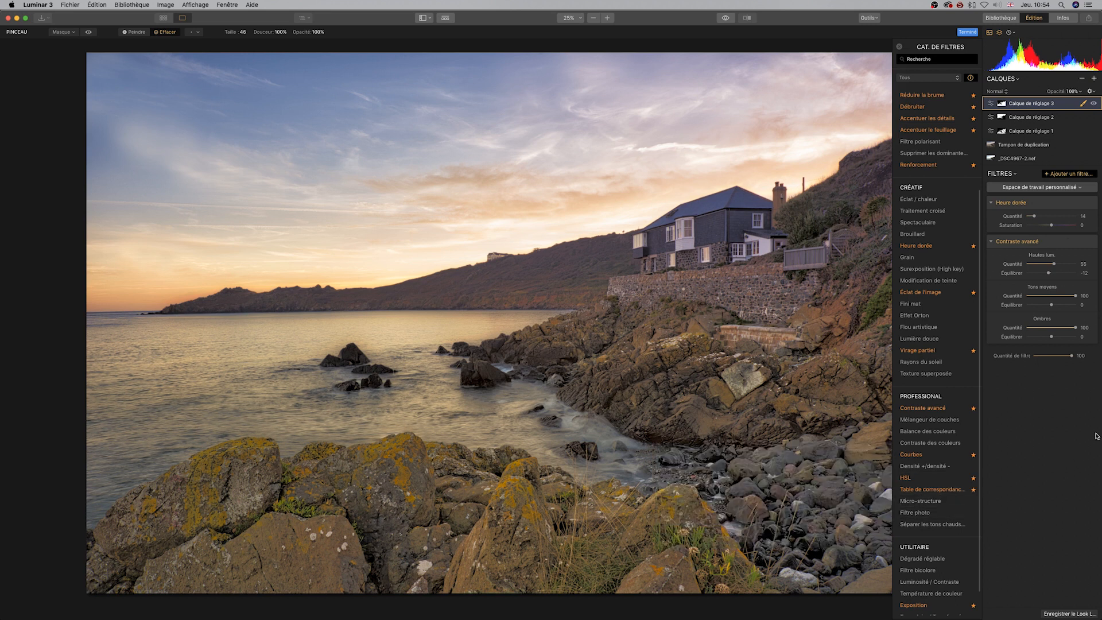
left_click_drag(1050, 275, 1036, 273)
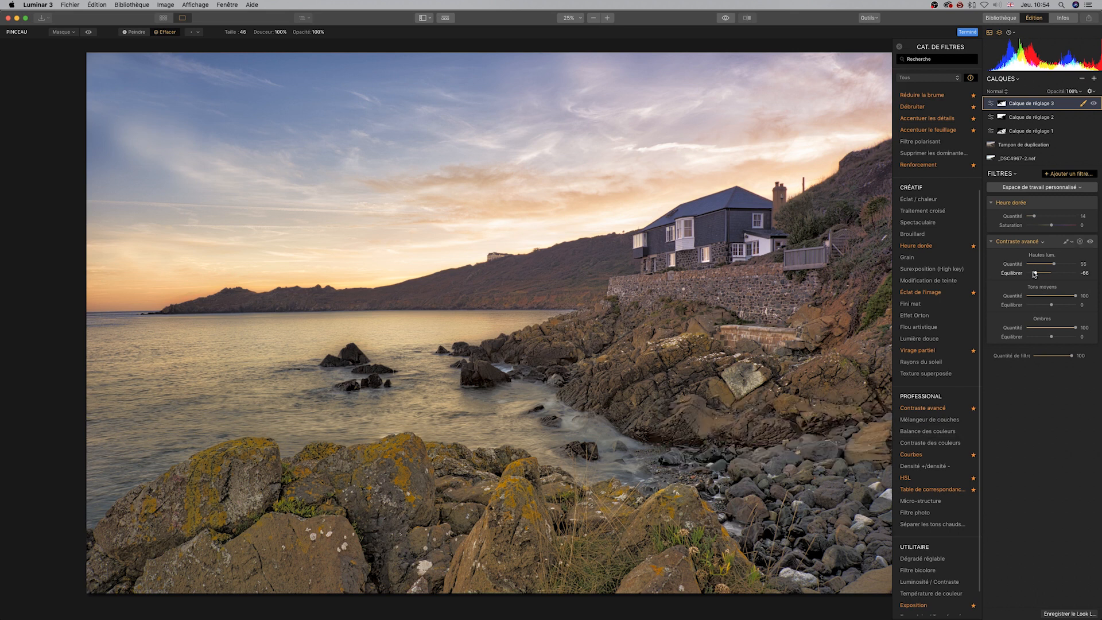
left_click_drag(1016, 276, 1044, 280)
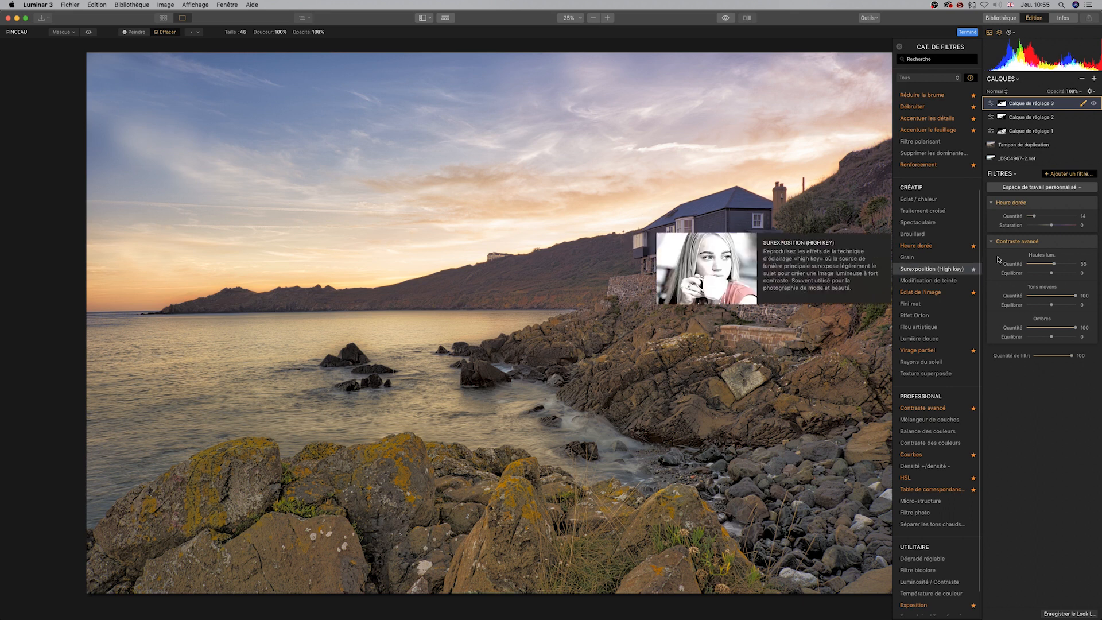
Step: Add a new adjustment layer with a Conversion N&B filter, setting exposure to 1,44 and highlights to about 69
left_click(1094, 80)
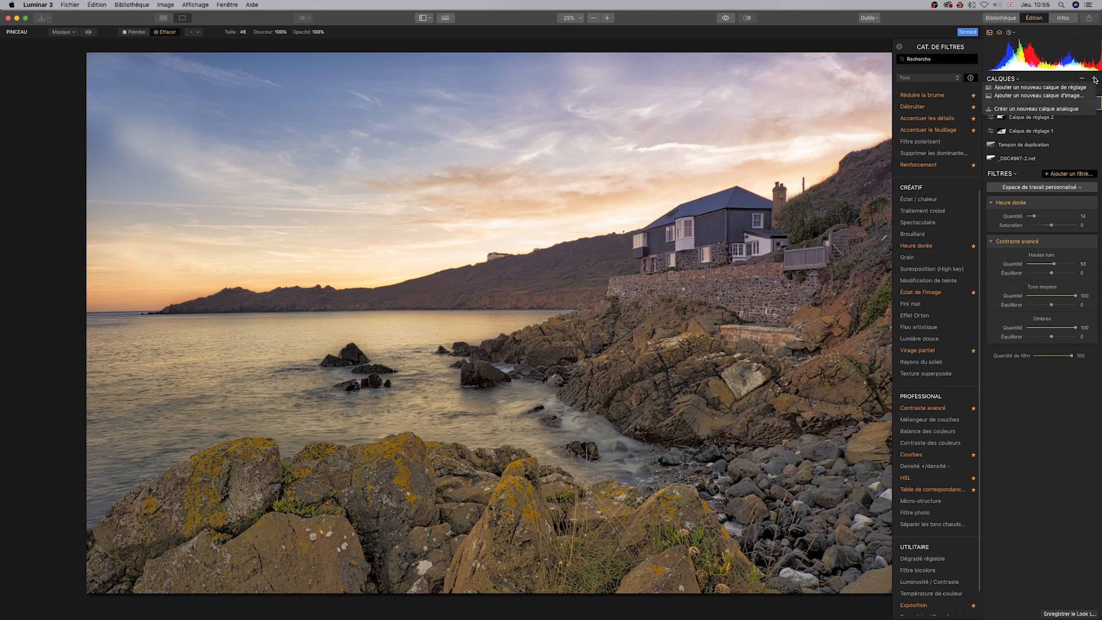
left_click(1085, 88)
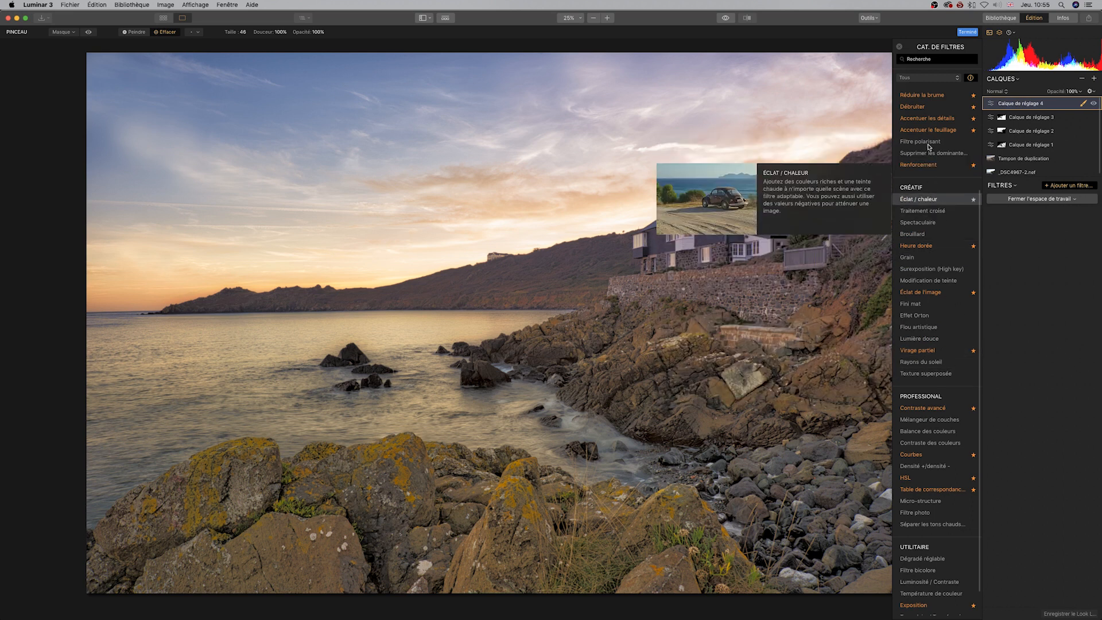
scroll(932, 195, "up", 5)
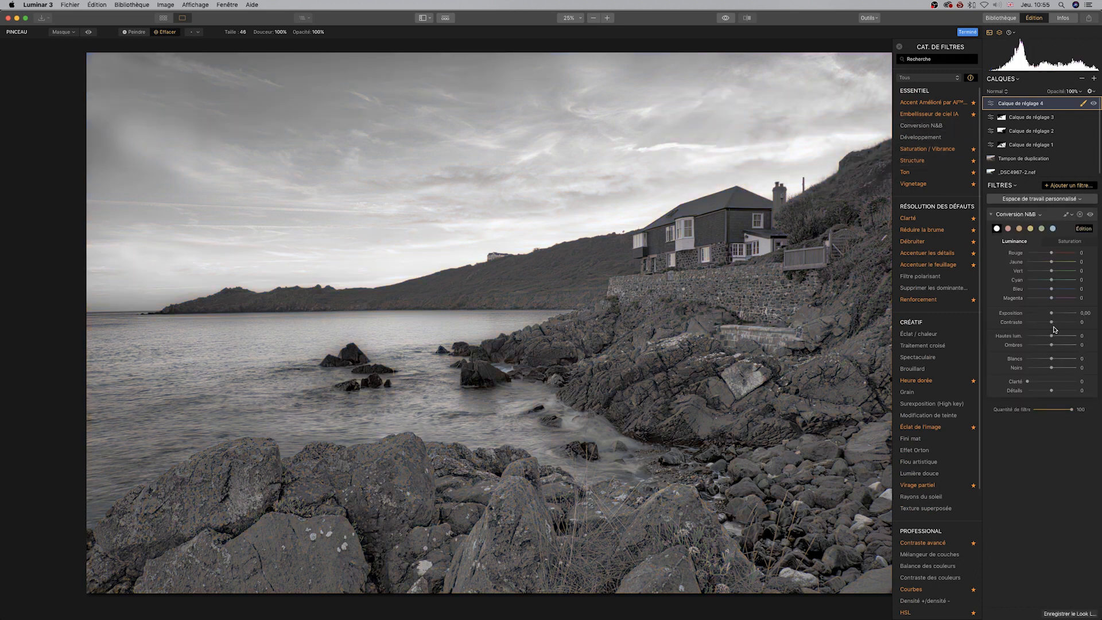
left_click_drag(1050, 336, 1059, 314)
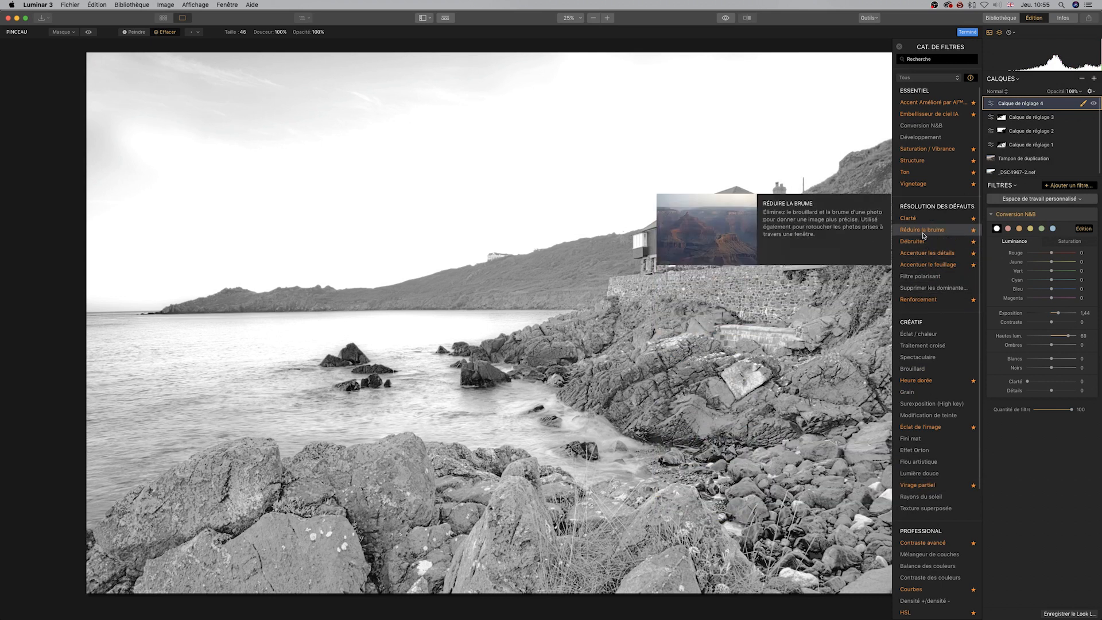
Step: Add a Courbes filter to the black-and-white layer and invert its tone curve from end to end
scroll(939, 499, "down", 5)
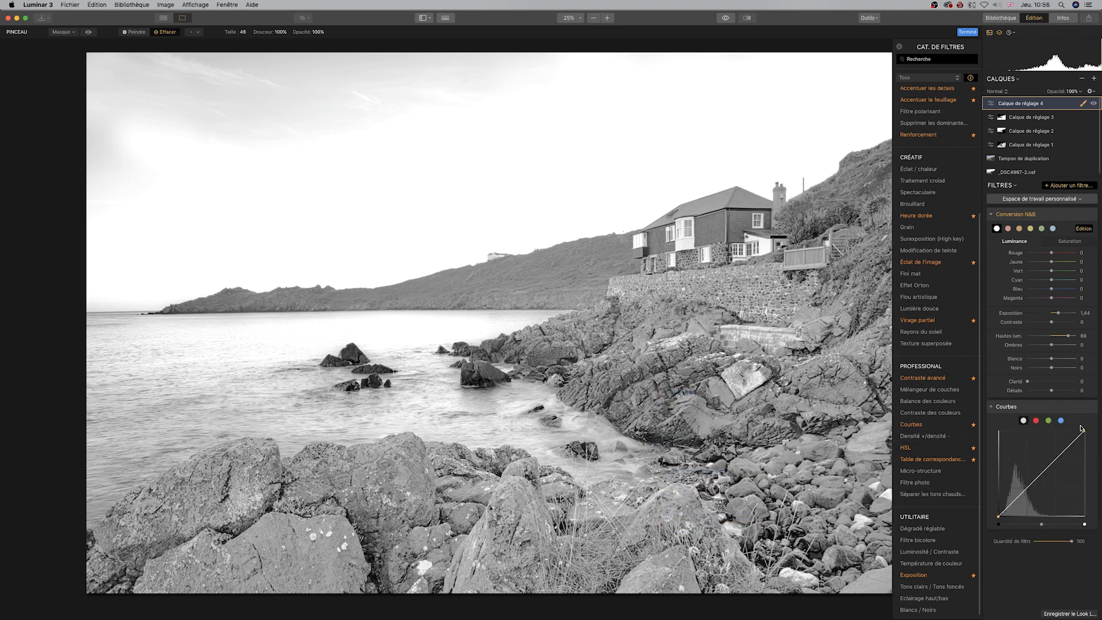
left_click_drag(1085, 432, 1100, 533)
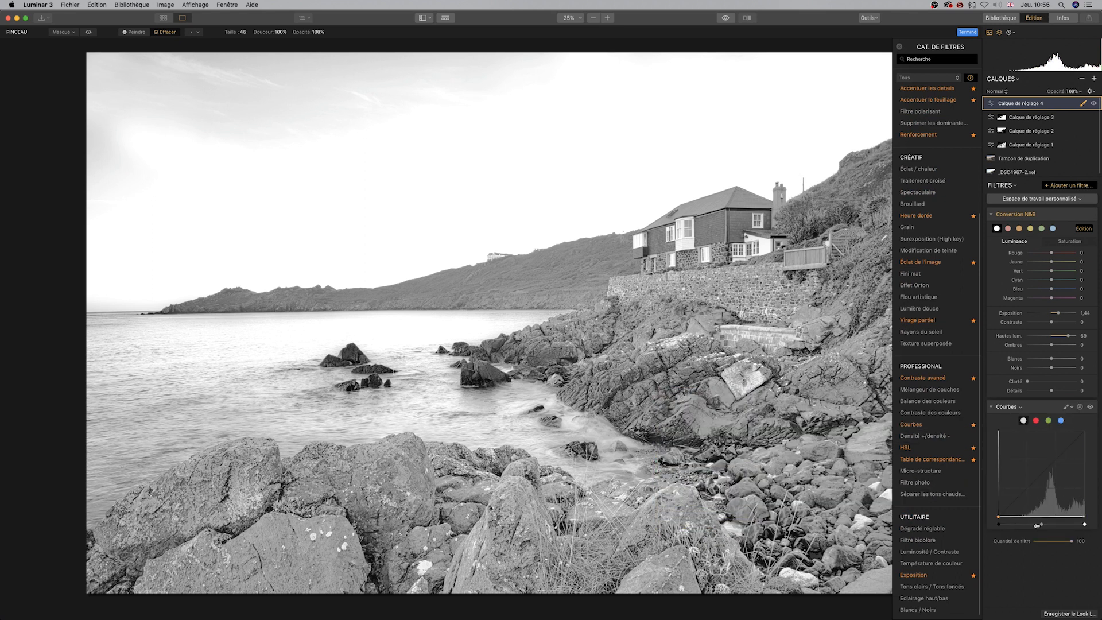
left_click_drag(997, 520, 981, 412)
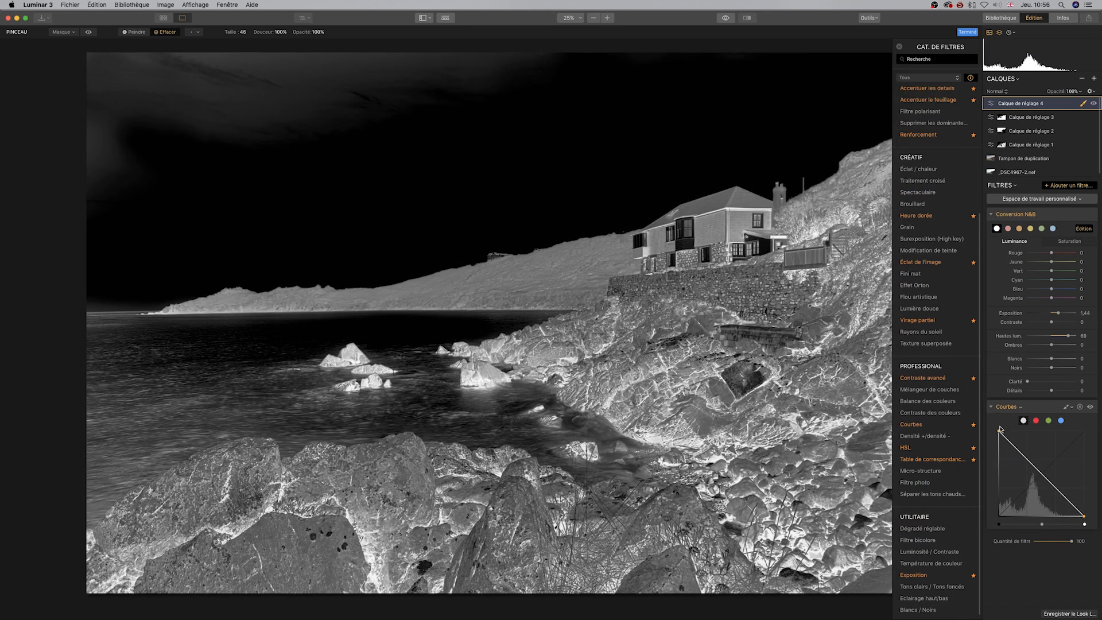
mouse_move(1043, 474)
left_mouse_down()
mouse_move(1026, 486)
mouse_move(1042, 474)
left_mouse_up()
Step: Set Conversion N&B contrast to -100, highlights 100, whites 77 and blacks 72, and bend the inverted curve to darken the sky to black
left_click_drag(1052, 322, 1027, 322)
left_click_drag(1068, 335, 1070, 359)
left_click_drag(1052, 368, 1069, 367)
left_click_drag(1042, 474, 1011, 477)
left_click_drag(1063, 454, 1042, 487)
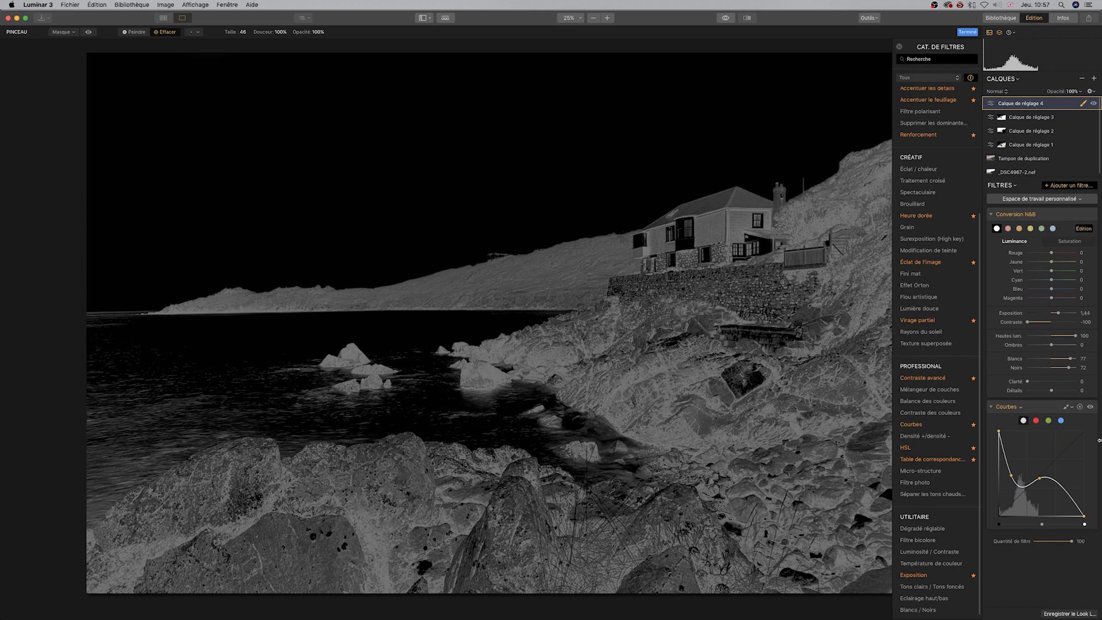
Step: Create a luminosity mask on Calque de réglage 4 from the inverted black-and-white rendering
right_click(1085, 104)
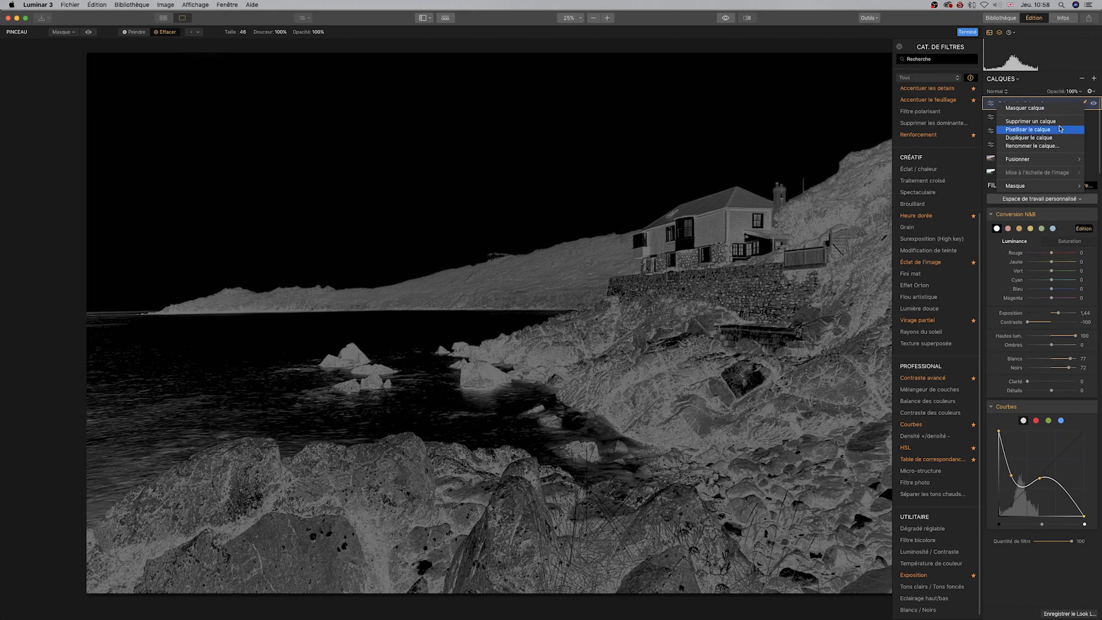
mouse_move(1038, 190)
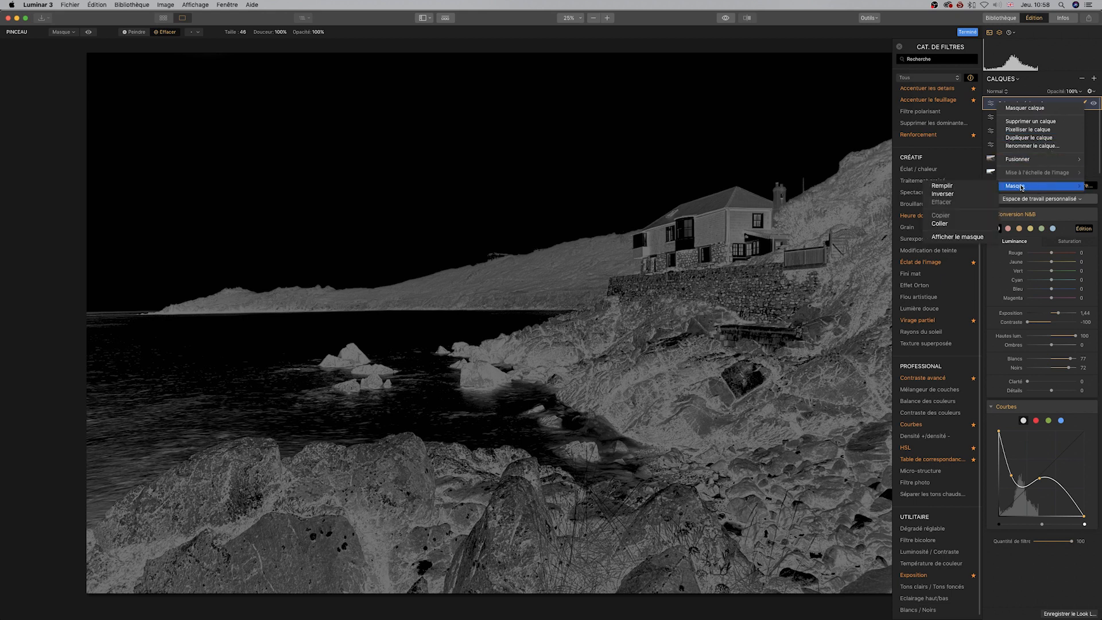
left_click(1089, 103)
left_click(1084, 104)
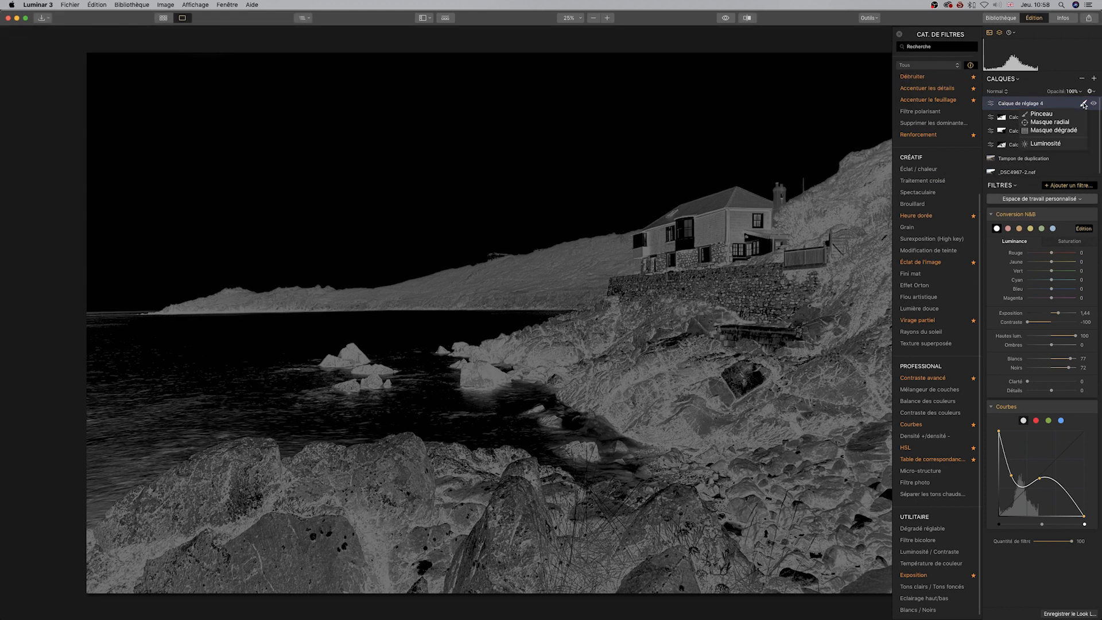
left_click(1063, 142)
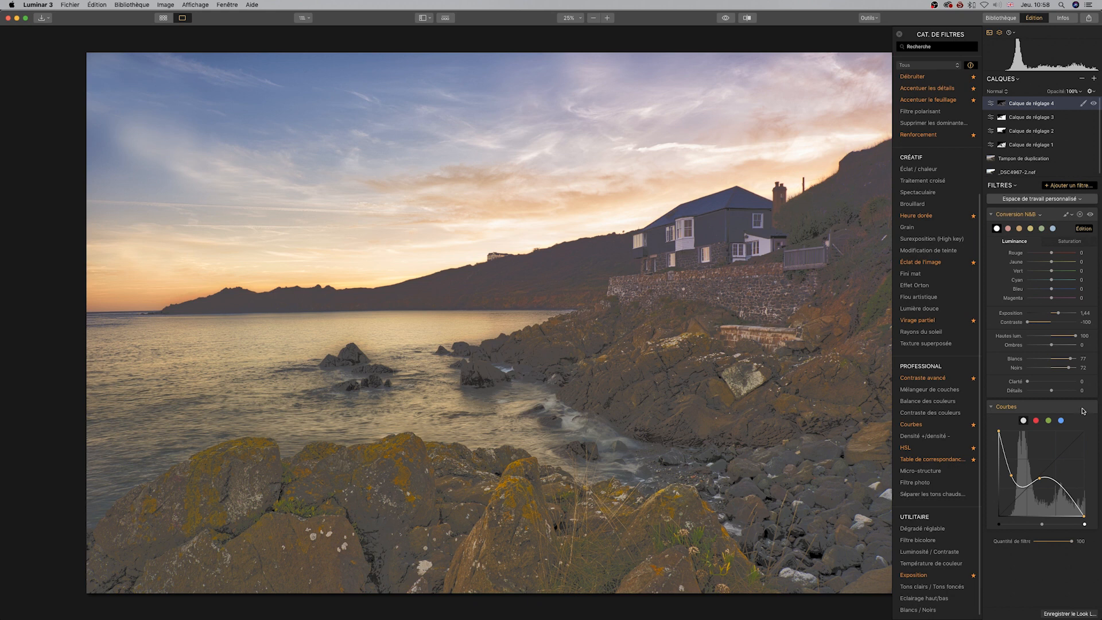
Step: Replace the filters on Calque de réglage 4 with Micro-structure at quantity 100, and display the layer's mask overlay
left_click(1080, 216)
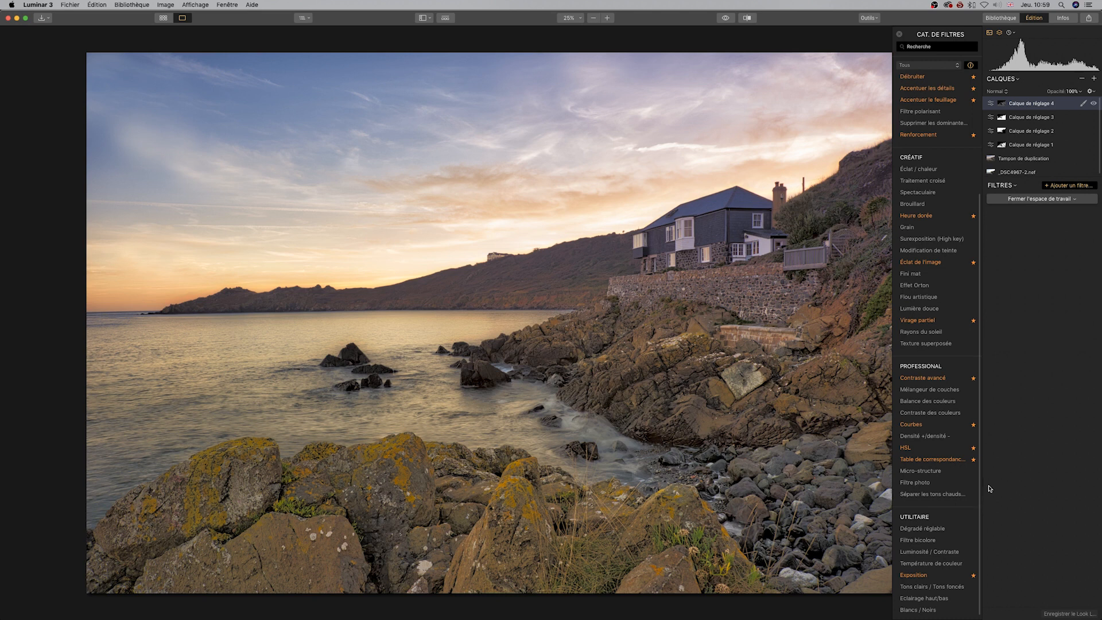
left_click(930, 470)
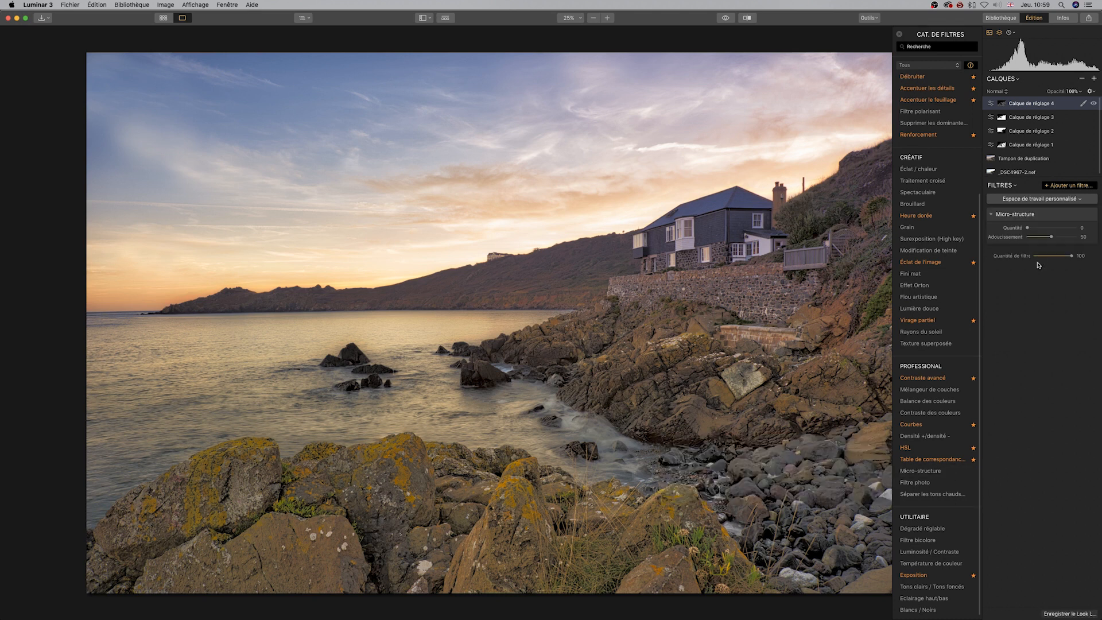
left_click_drag(1028, 229, 1098, 228)
left_click(1083, 104)
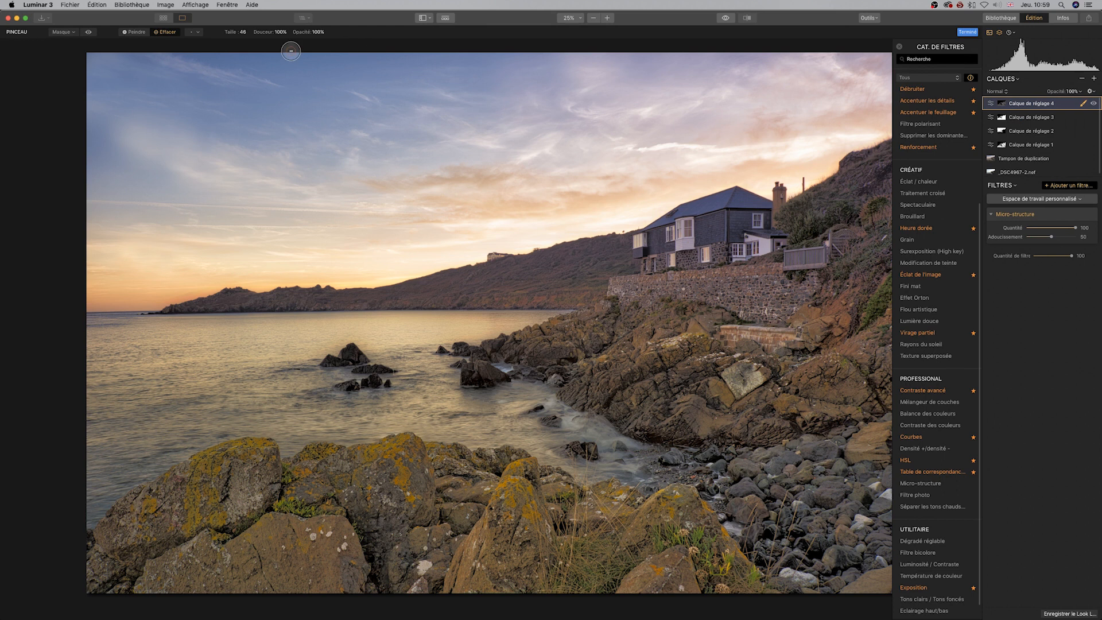
left_click(88, 31)
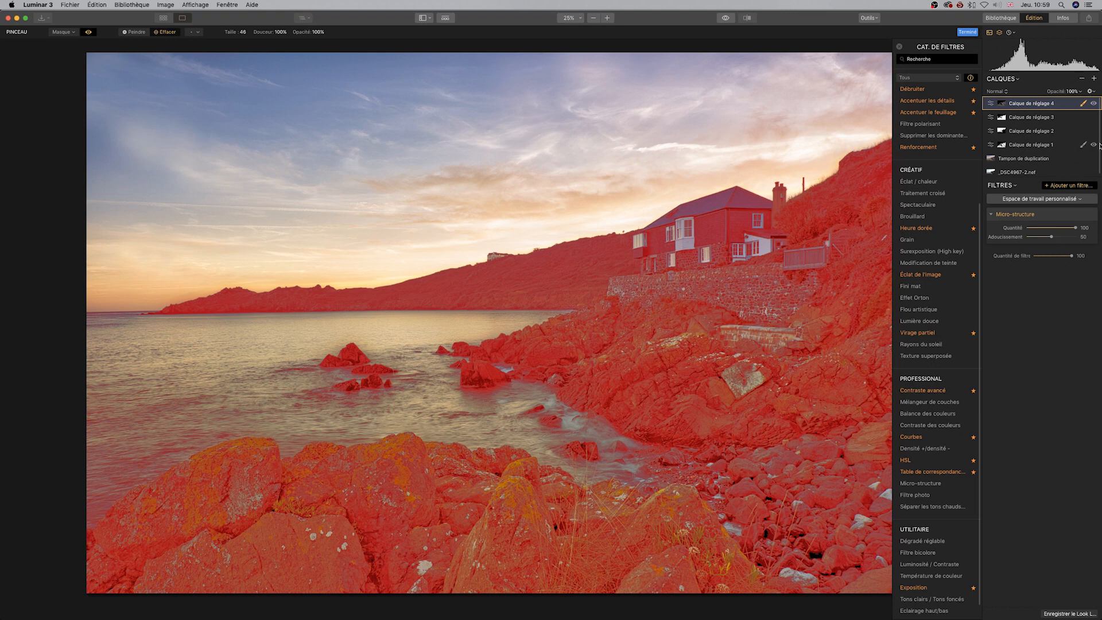
Step: Hide the mask overlay, add a new adjustment layer and paste onto it the mask copied from Calque de réglage 2
left_click(88, 32)
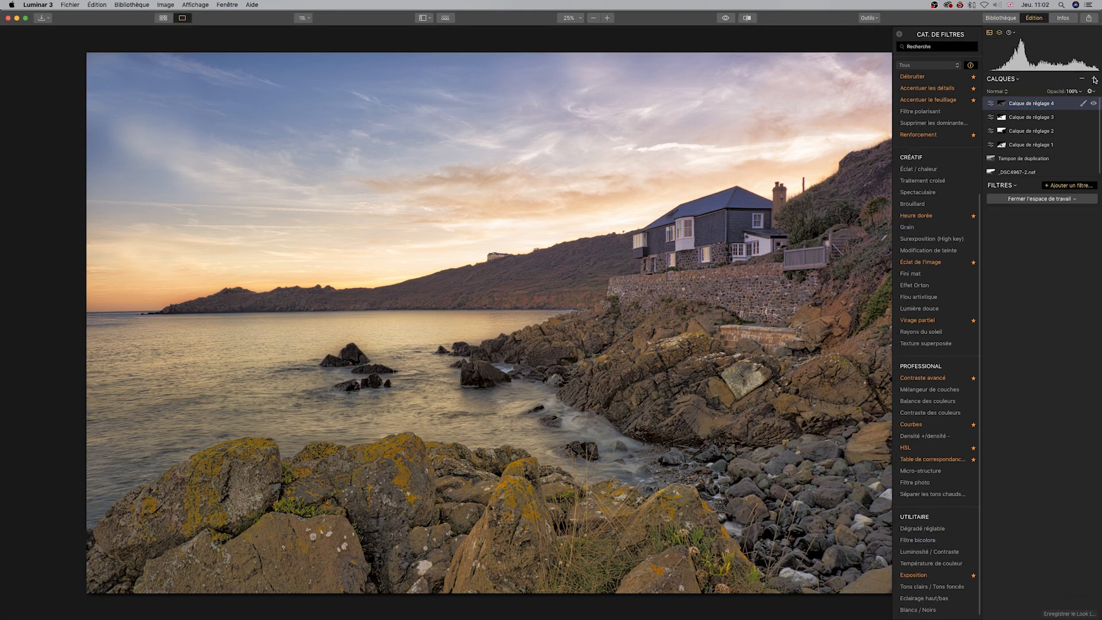
left_click(1094, 78)
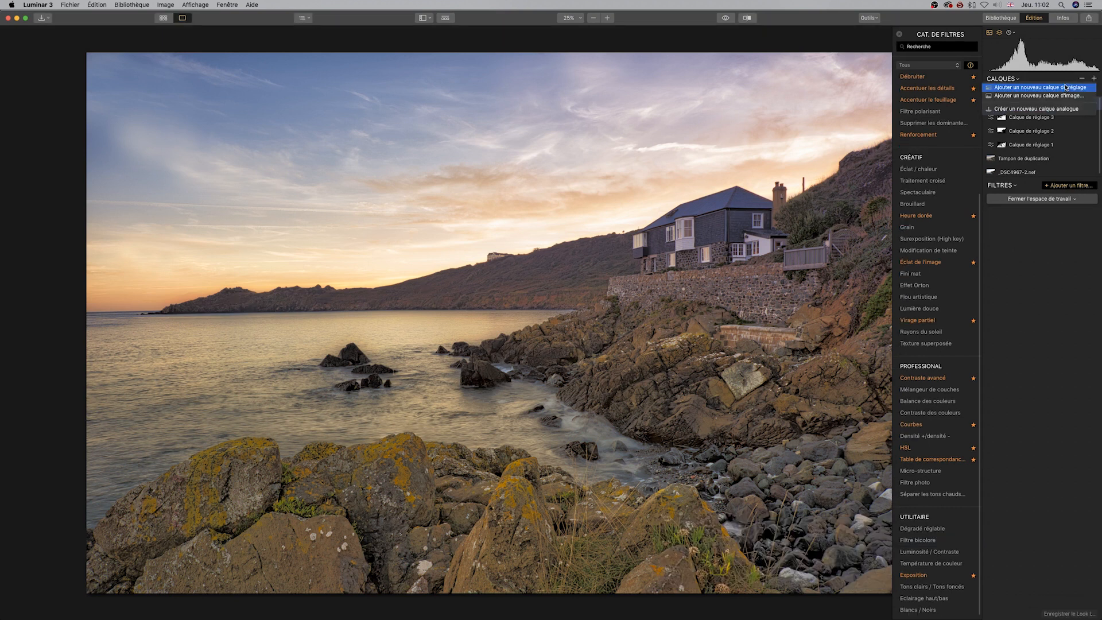
left_click(1075, 88)
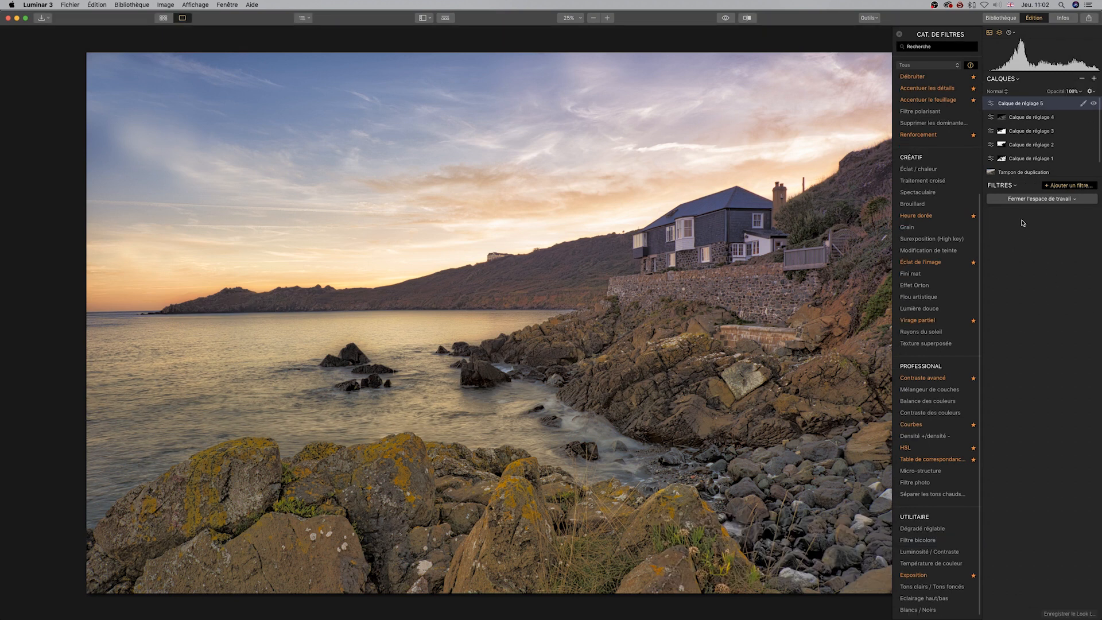
right_click(1003, 146)
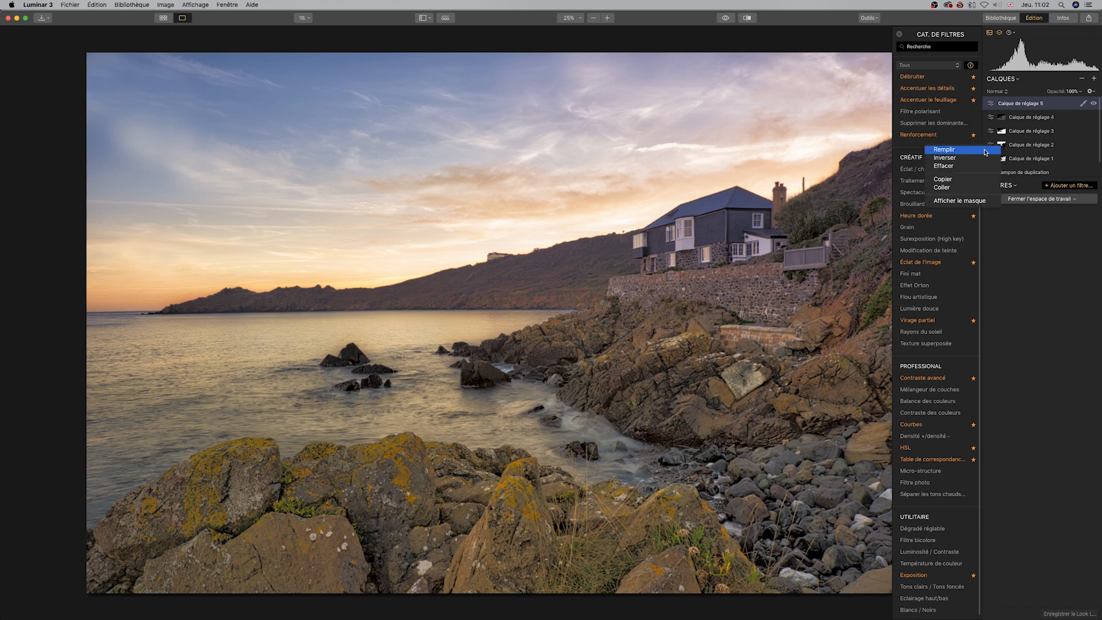
left_click(970, 179)
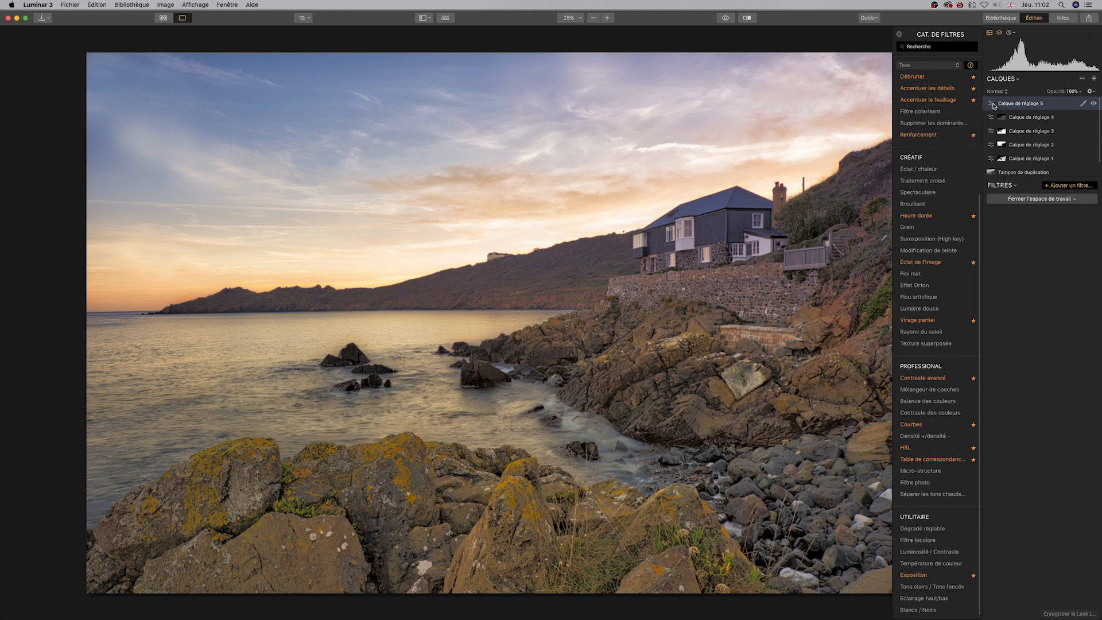
right_click(993, 106)
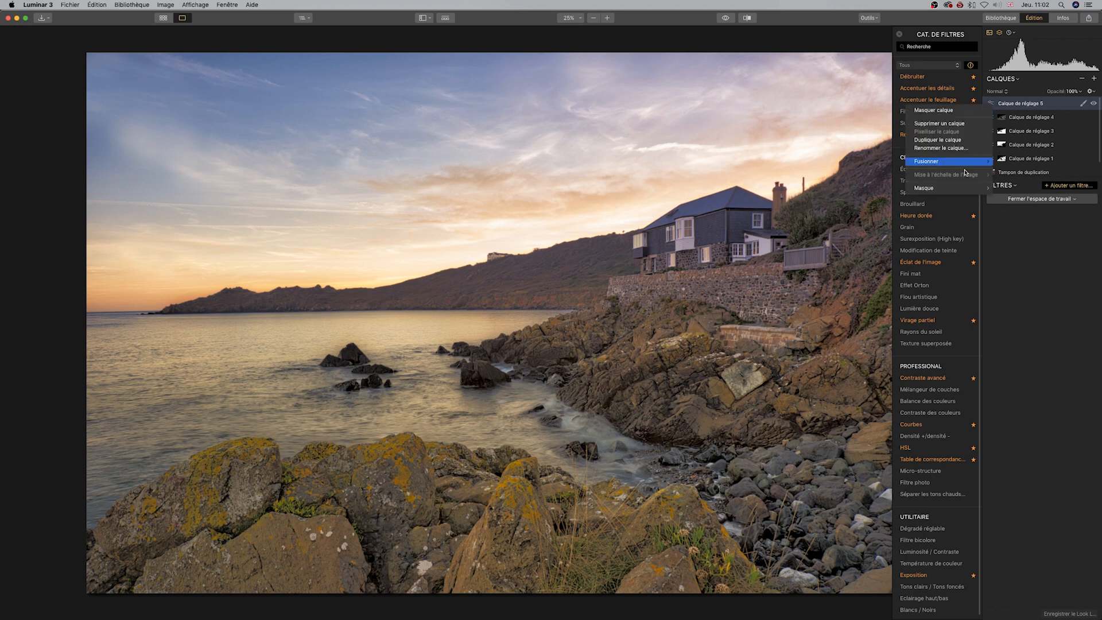
mouse_move(969, 190)
left_click(1019, 226)
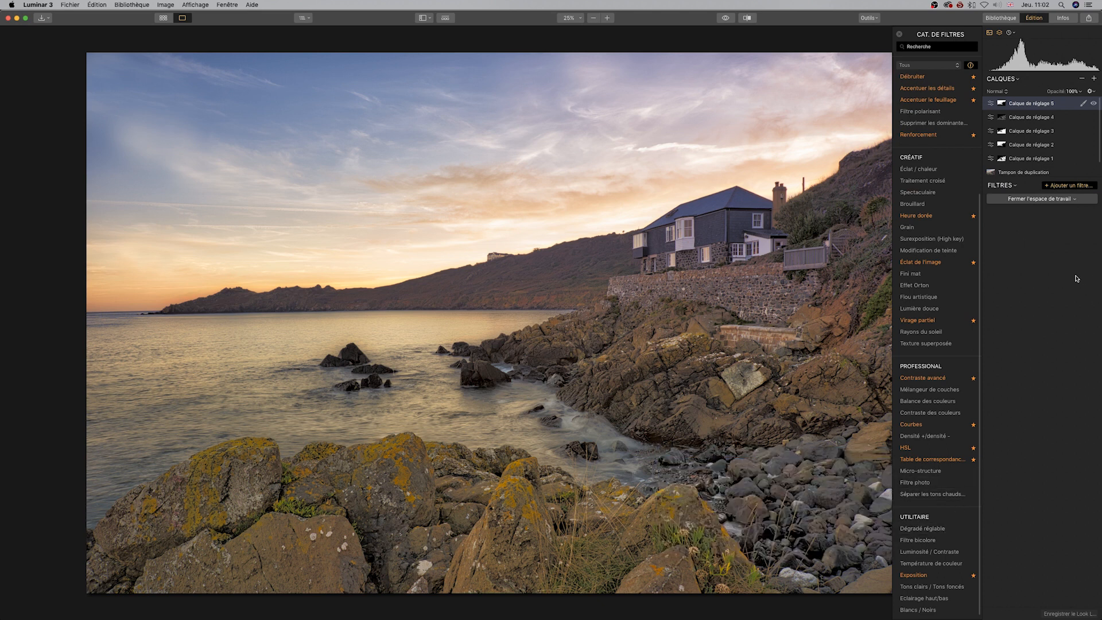
Step: Apply a Dégradé réglable filter to Calque de réglage 5 with upper-zone exposure -67, contrast 46, vibrance -10 and warmth 54
mouse_move(1053, 238)
left_mouse_down()
mouse_move(1028, 240)
mouse_move(1064, 249)
left_mouse_up()
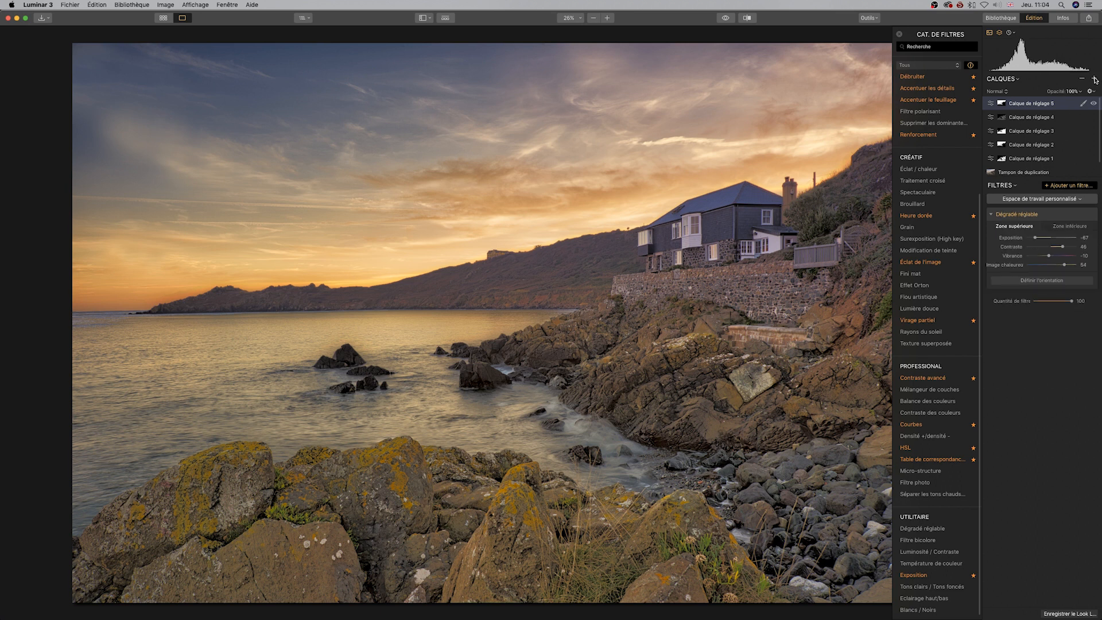
Step: Add another adjustment layer and paste onto it the land mask copied from Calque de réglage 3
left_click(1094, 79)
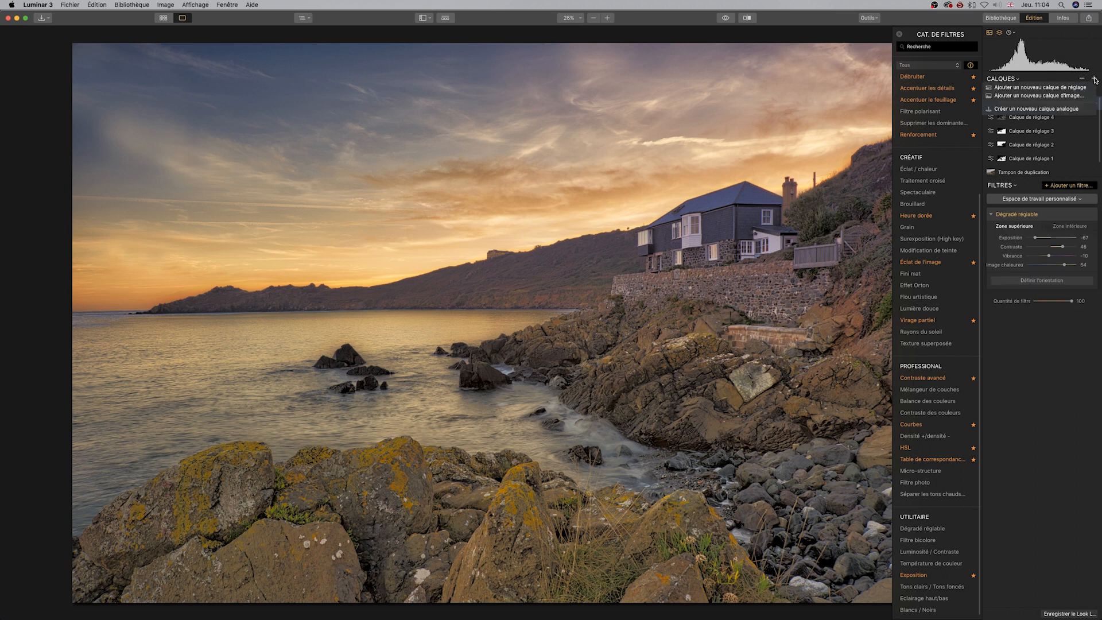
left_click(1050, 88)
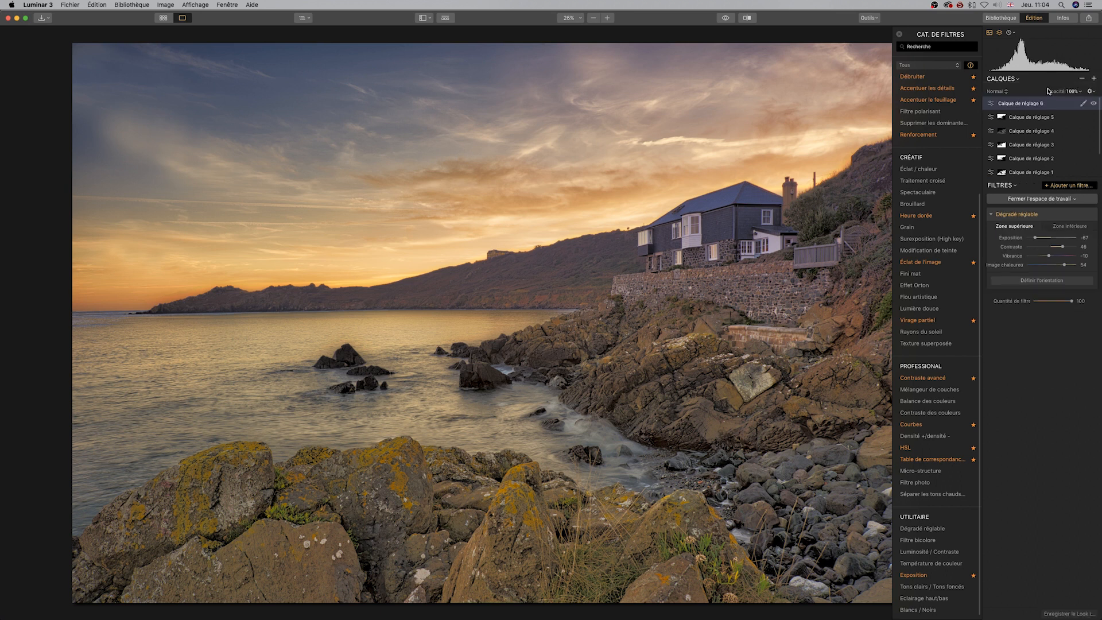
right_click(1003, 147)
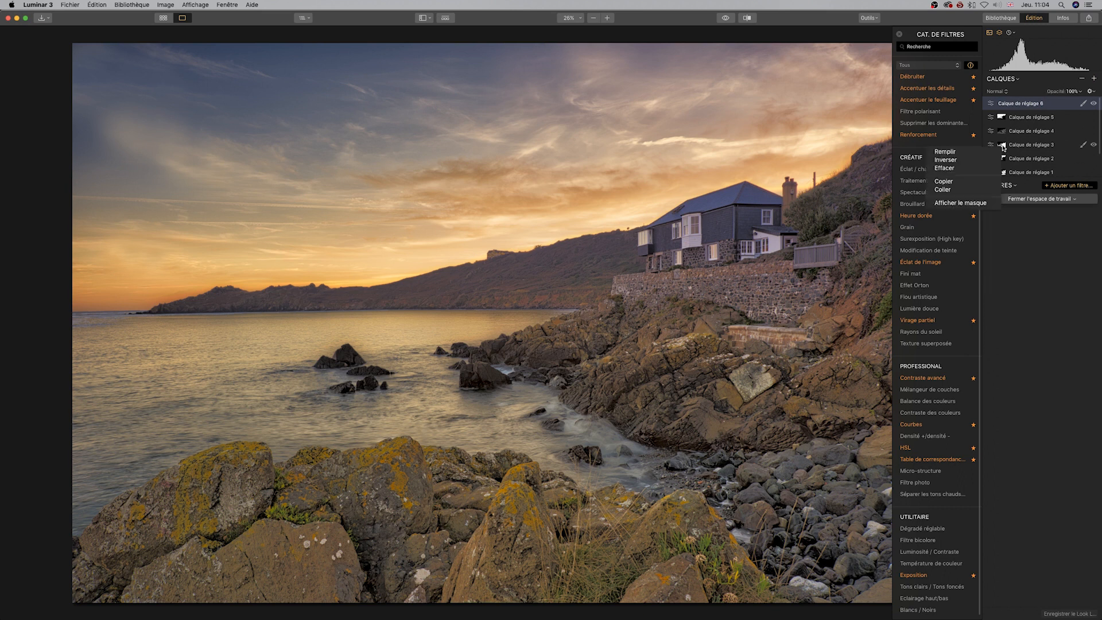
left_click(955, 182)
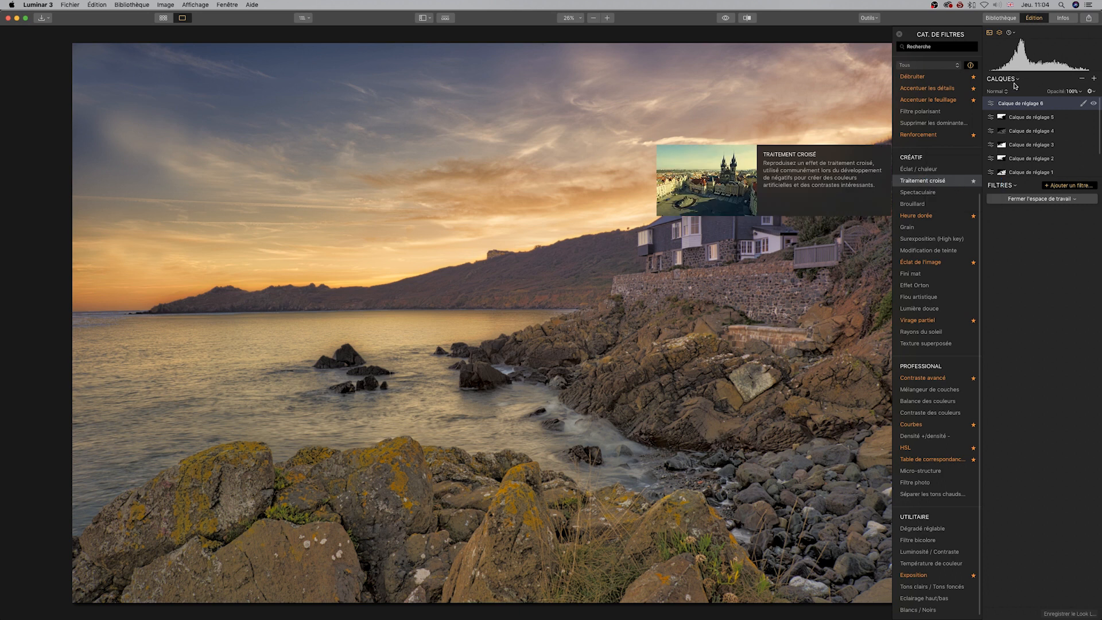
right_click(992, 105)
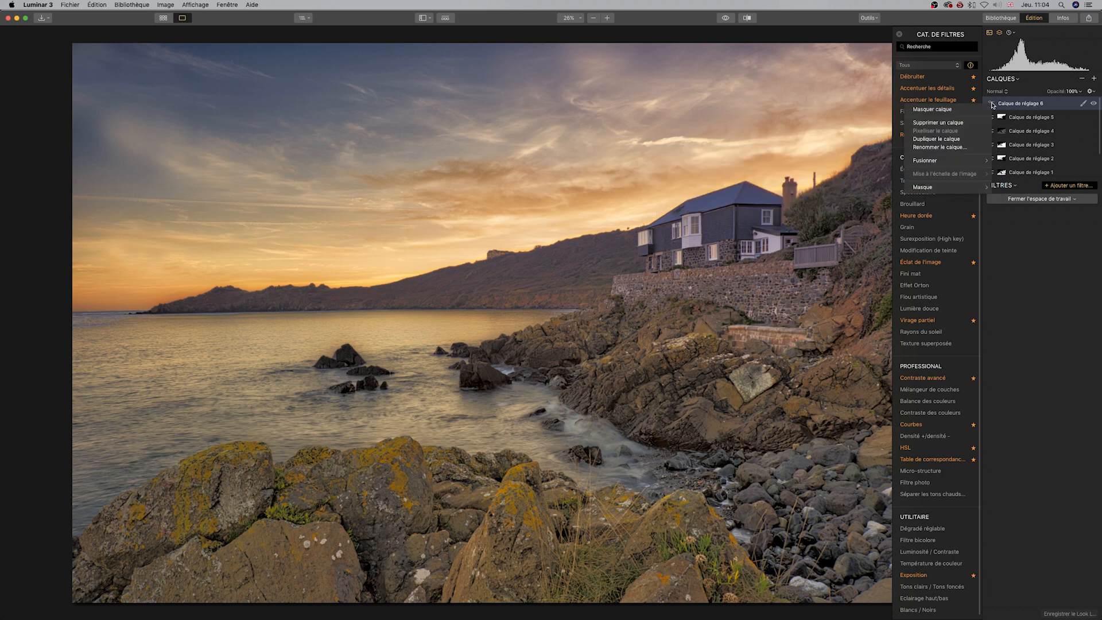
mouse_move(952, 187)
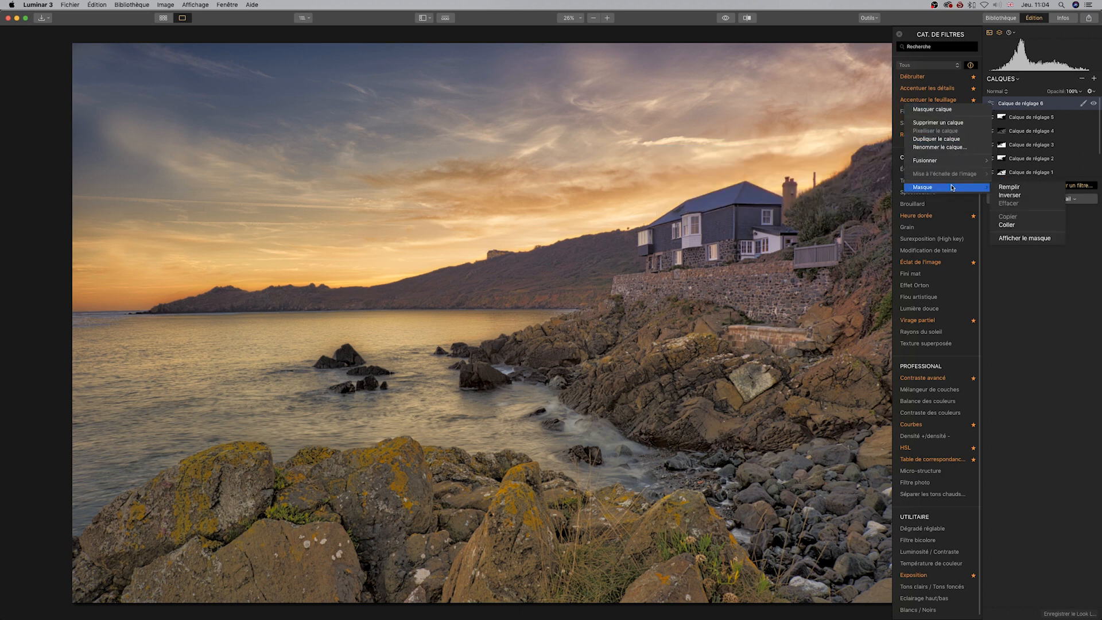
left_click(1027, 225)
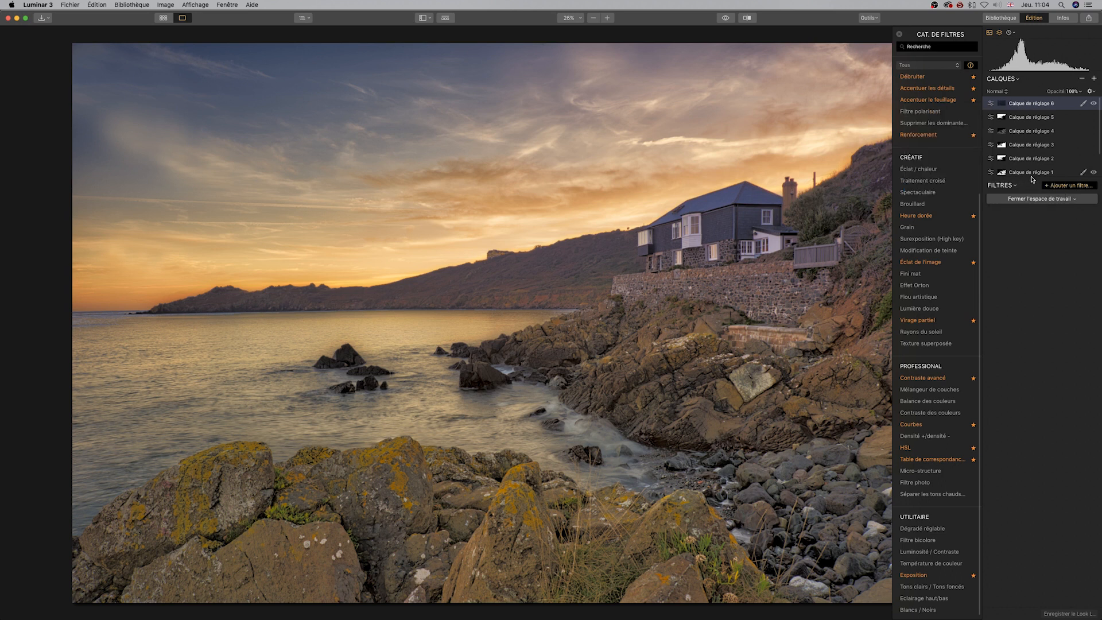
Step: Add a Renforcement filter to Calque de réglage 6 with quantity 82 and radius 72
scroll(941, 109, "up", 5)
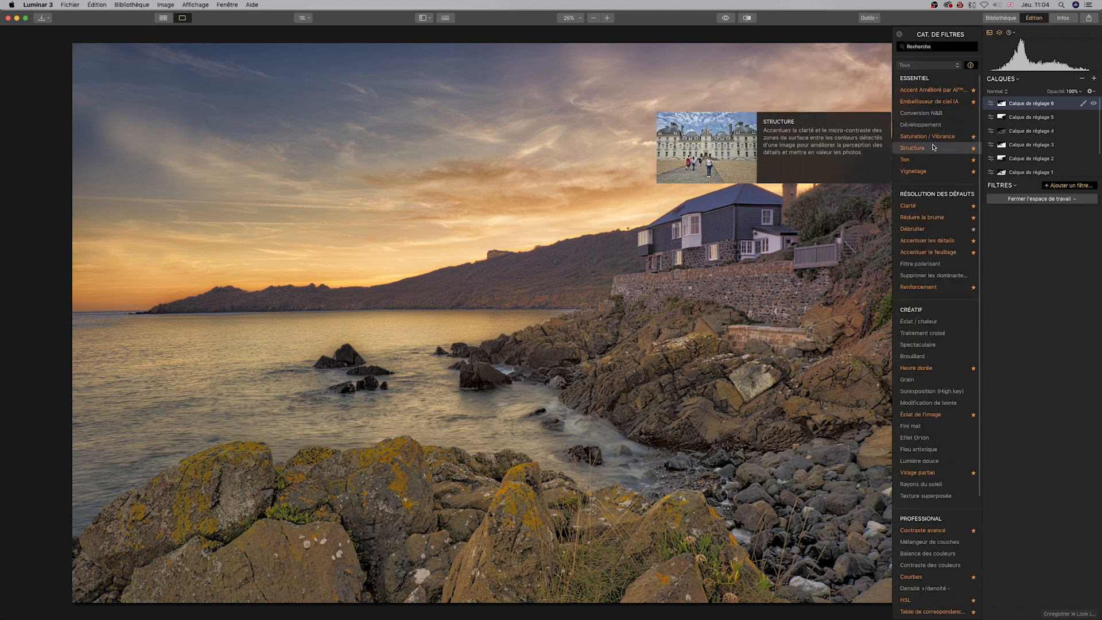
left_click(936, 287)
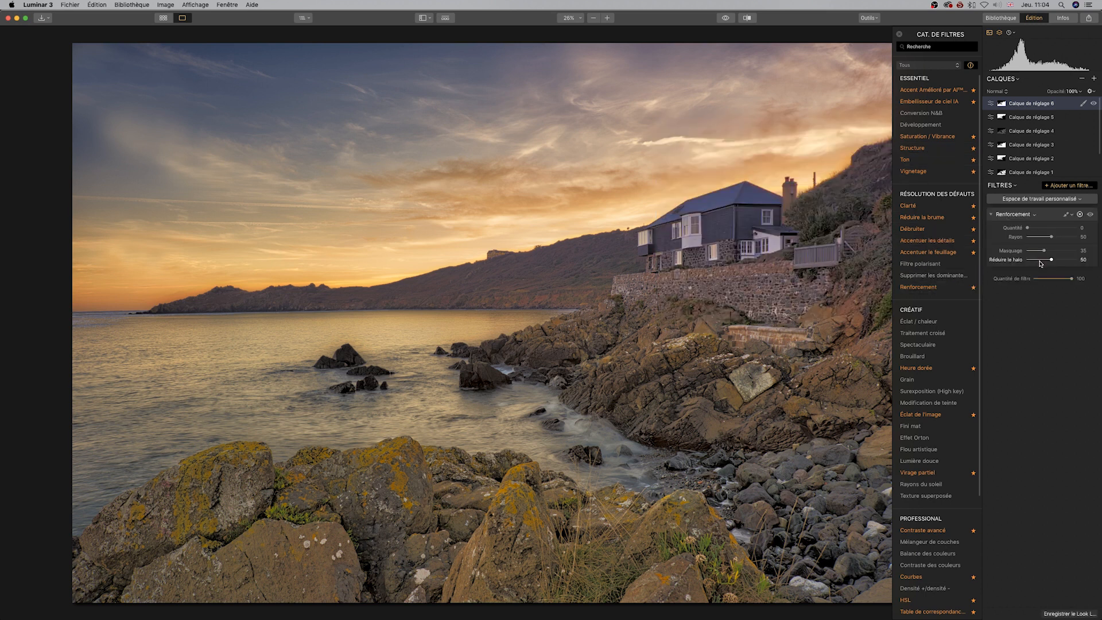
left_click_drag(1029, 231, 1047, 230)
left_click_drag(1056, 230, 1069, 231)
left_click_drag(1051, 237, 1058, 237)
Step: Examine which areas Calque de réglage 6's mask covers by toggling its overlay, and compare the image before and after editing
left_click(1083, 103)
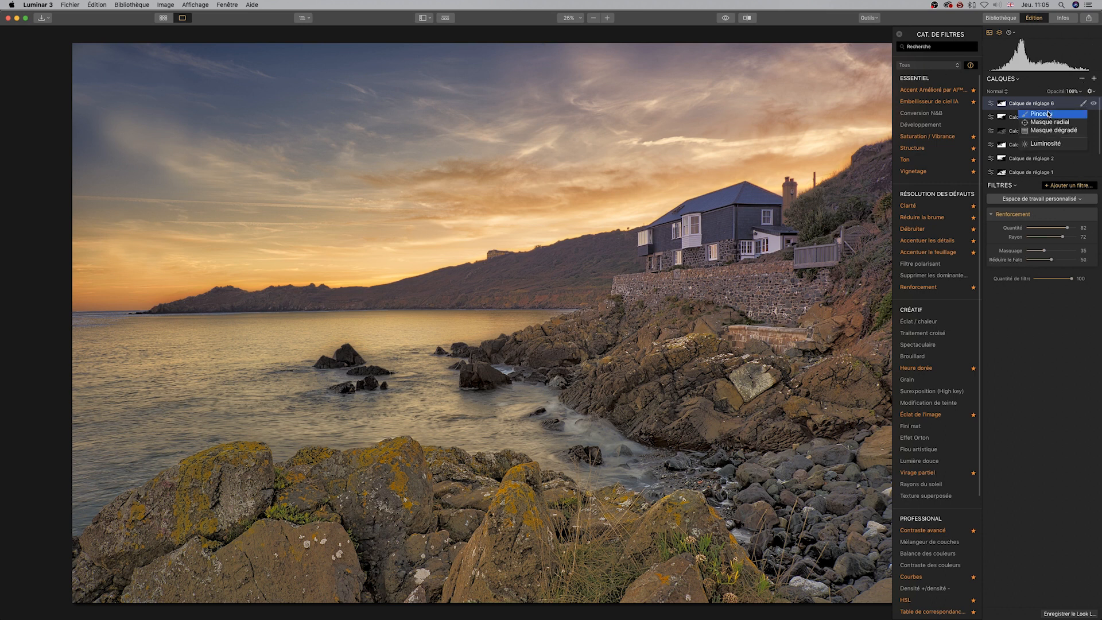
left_click(1041, 114)
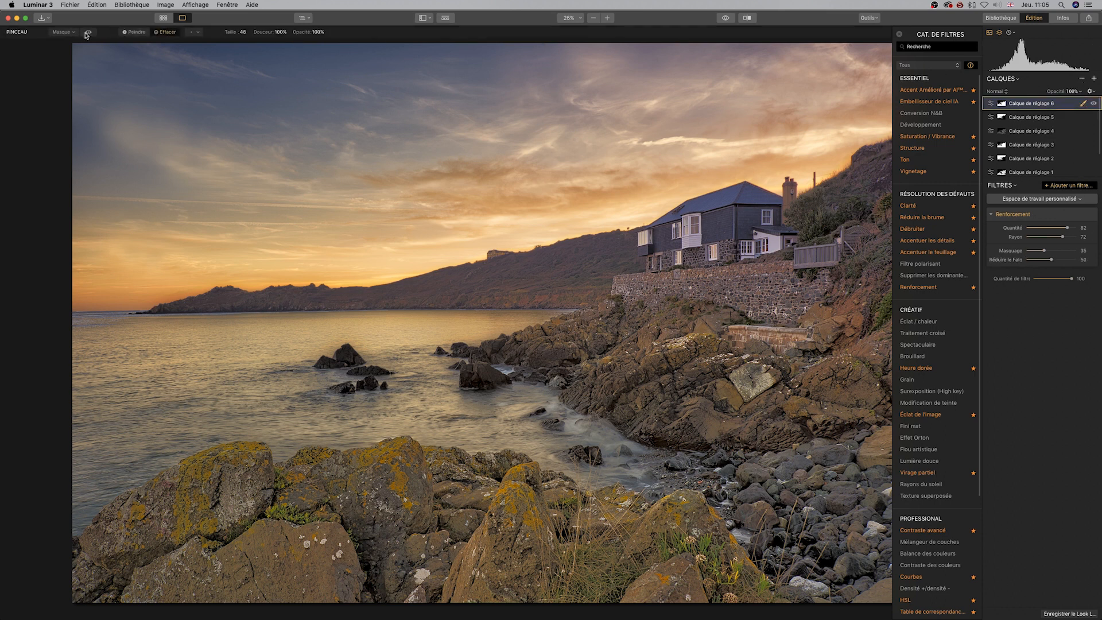
left_click(87, 33)
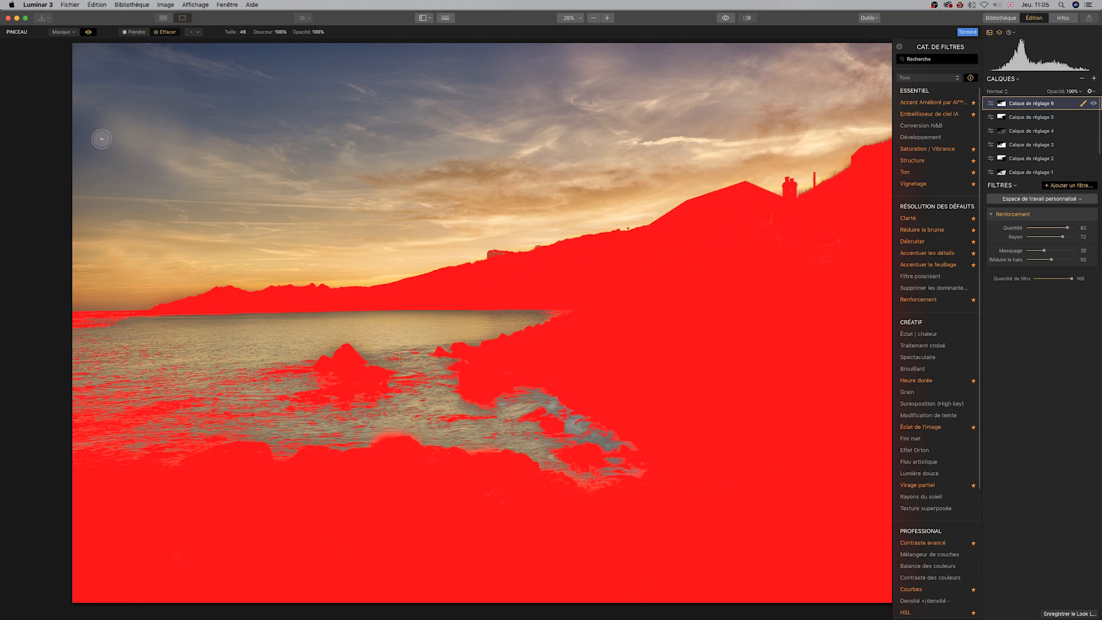
left_click(88, 33)
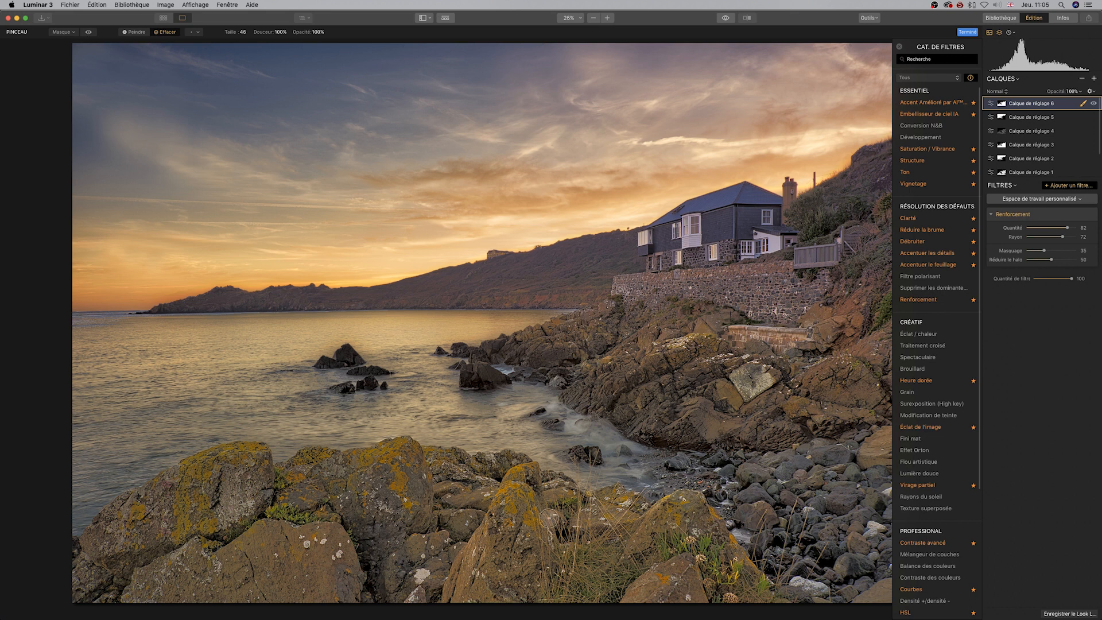
left_click(89, 33)
left_click(89, 33)
left_click(88, 32)
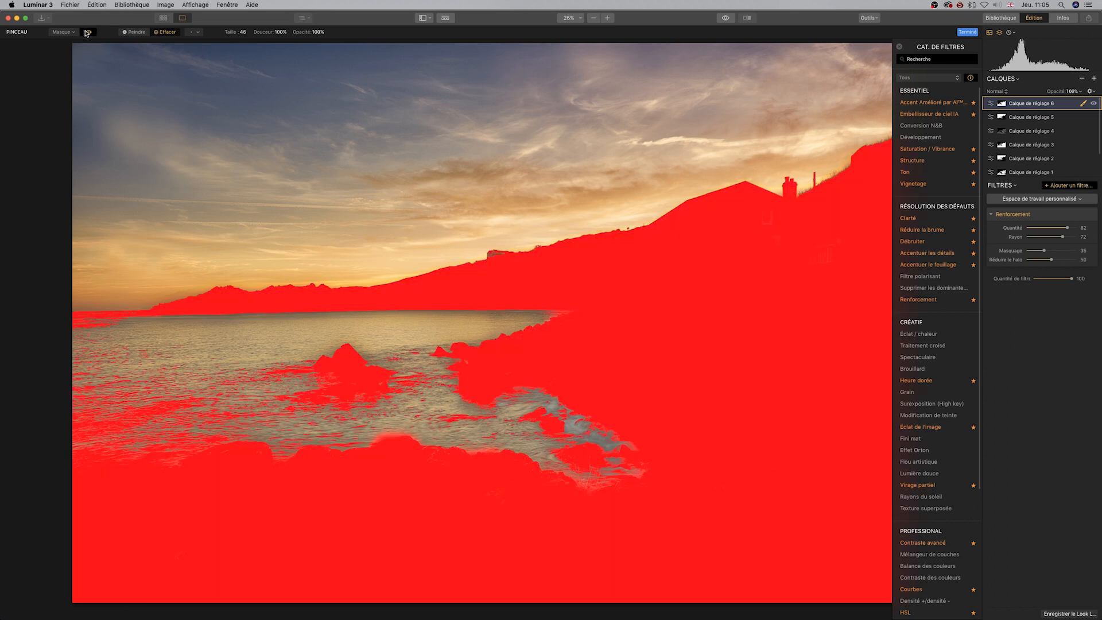
left_click(86, 32)
left_click(88, 32)
left_click(88, 32)
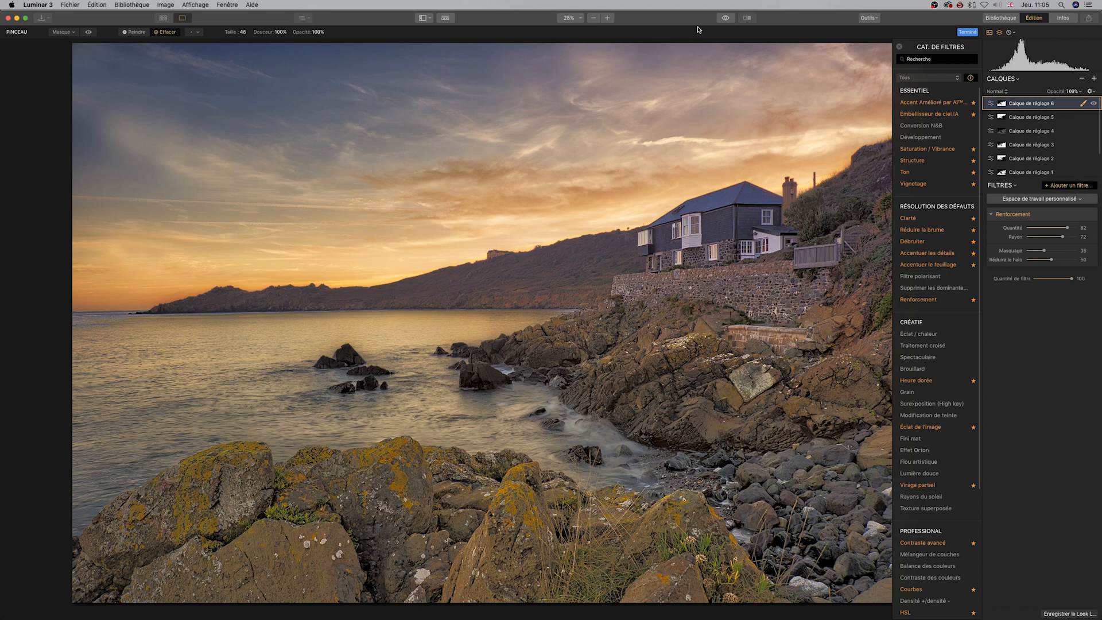
left_click(727, 18)
left_click(727, 18)
Step: Add a Saturation / Vibrance filter with saturation -34 and an Exposition filter at -0,46 to Calque de réglage 6, and compare with the original
left_click(931, 149)
left_click_drag(1052, 290, 1043, 290)
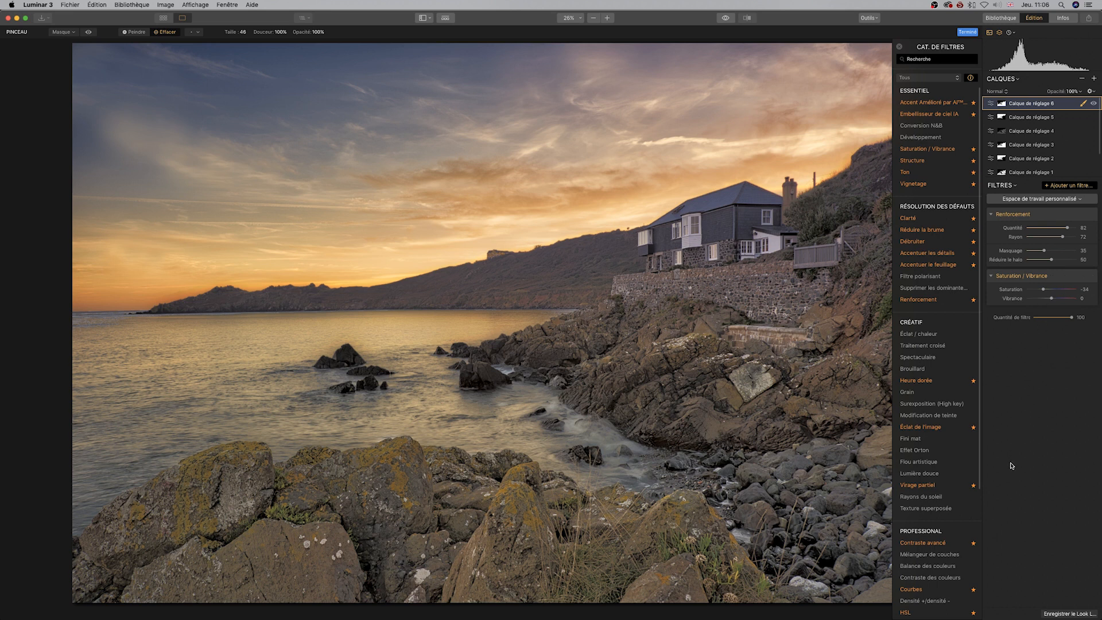
mouse_move(951, 590)
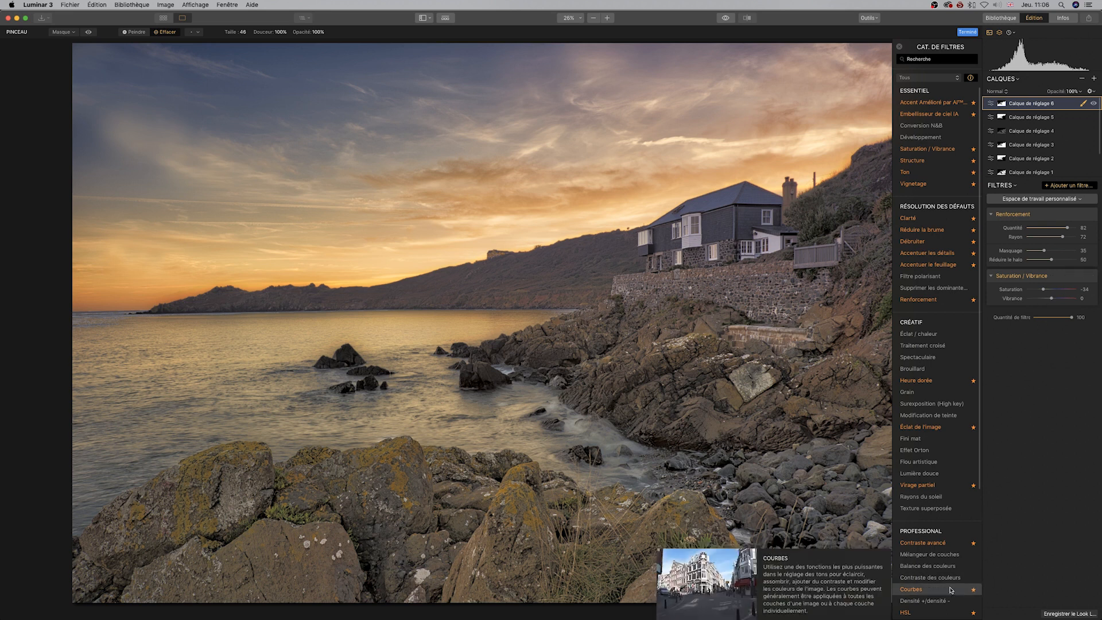
scroll(950, 587, "down", 5)
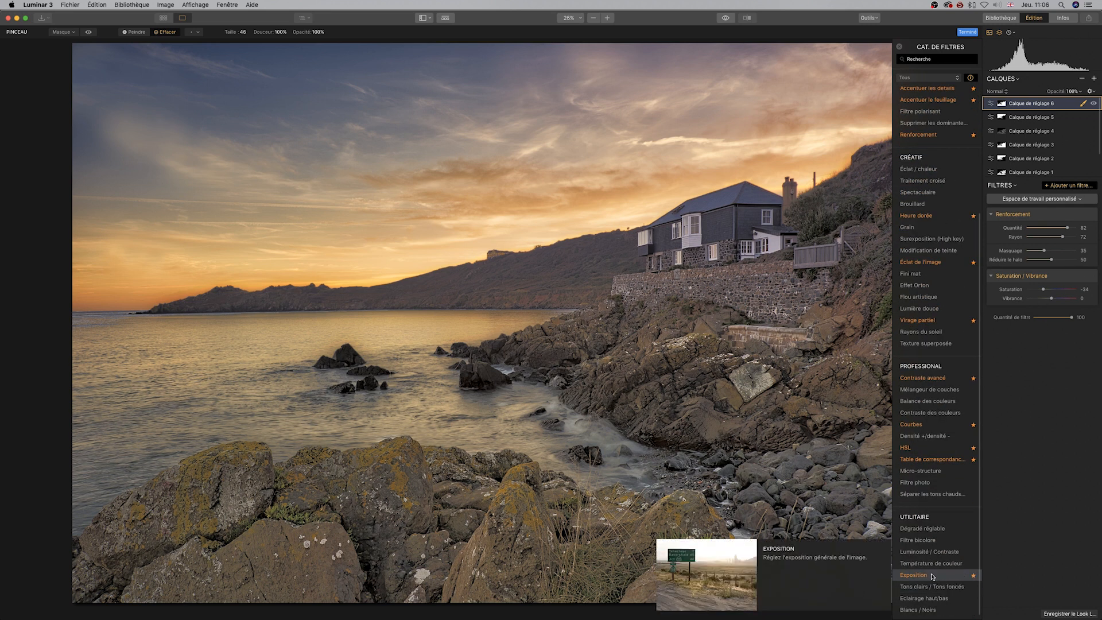
left_click(932, 576)
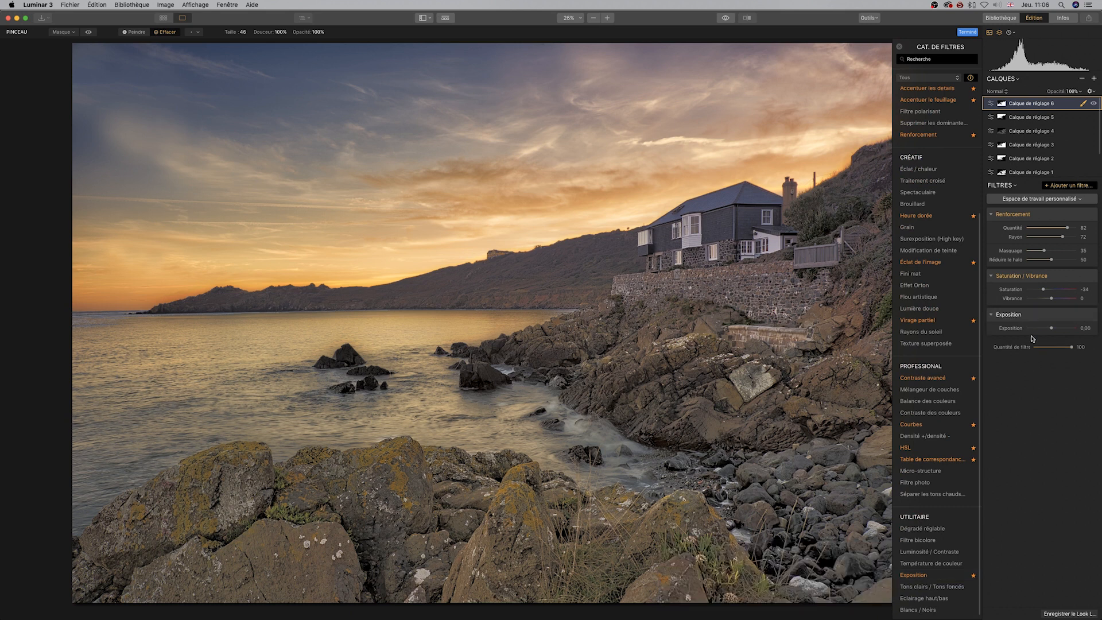
left_click_drag(1051, 330, 1048, 330)
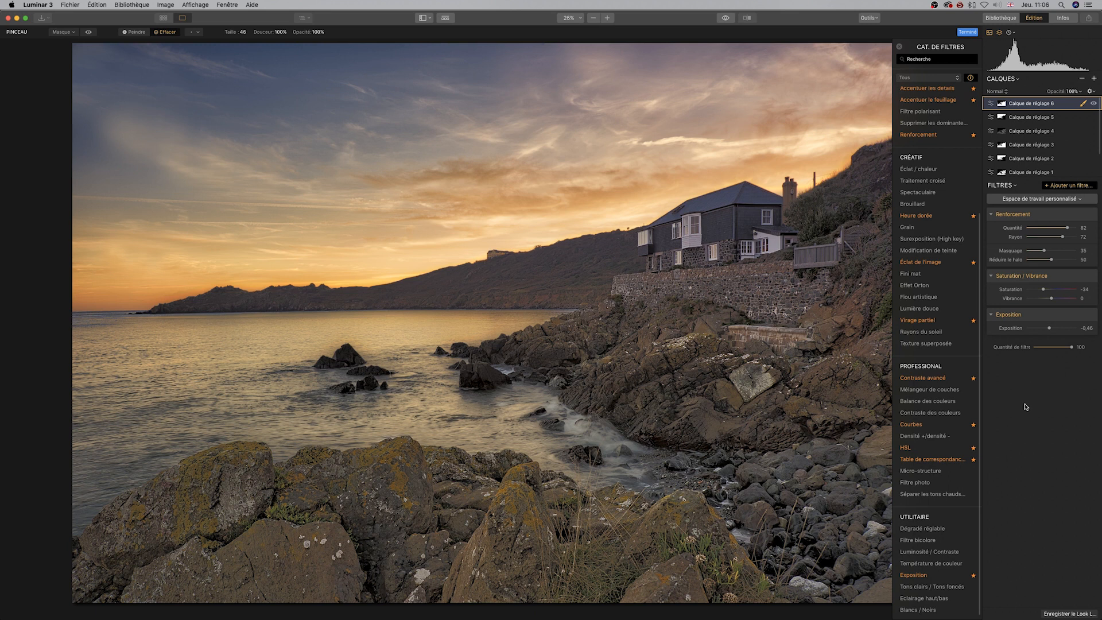
left_click(726, 18)
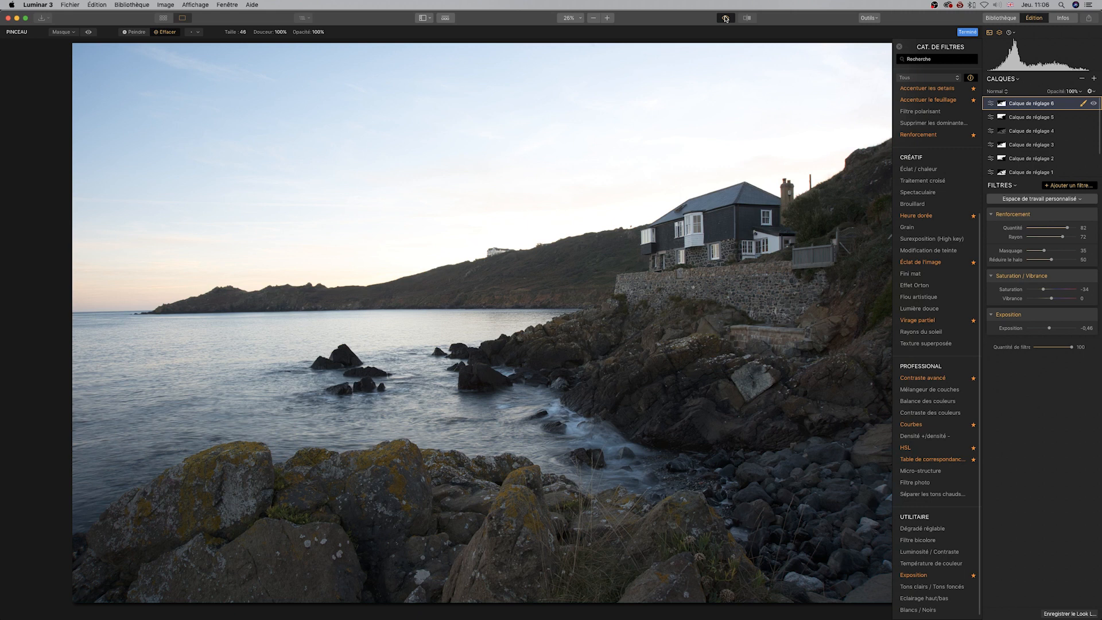
left_click(726, 18)
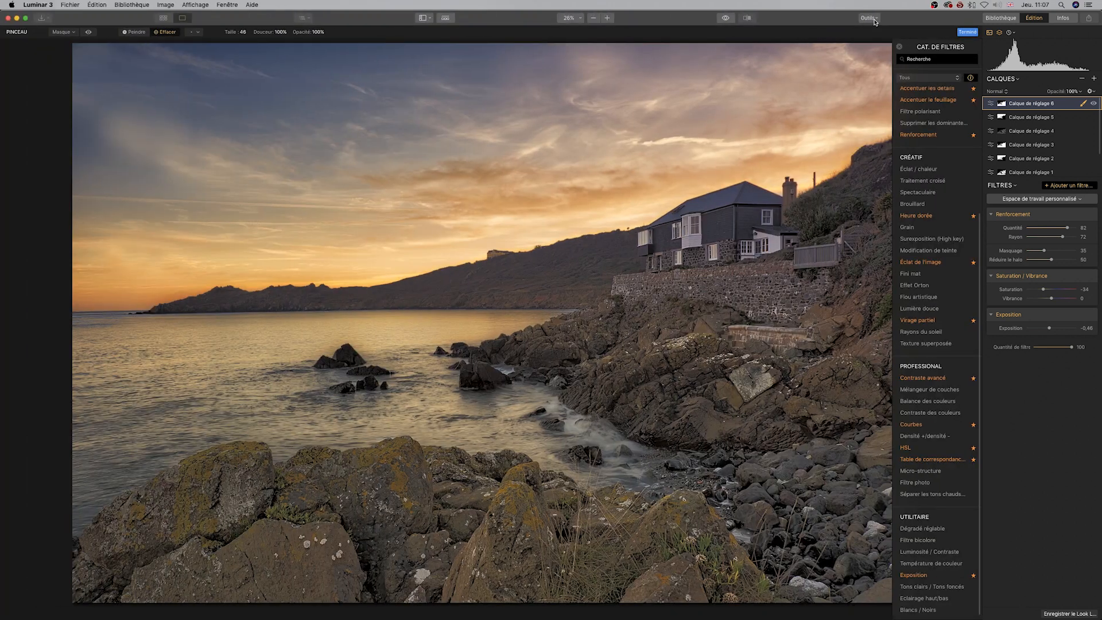
Step: Crop the image at a 16:9 ratio, trimming its left side and repositioning the photo within the frame
left_click(868, 18)
left_click(876, 31)
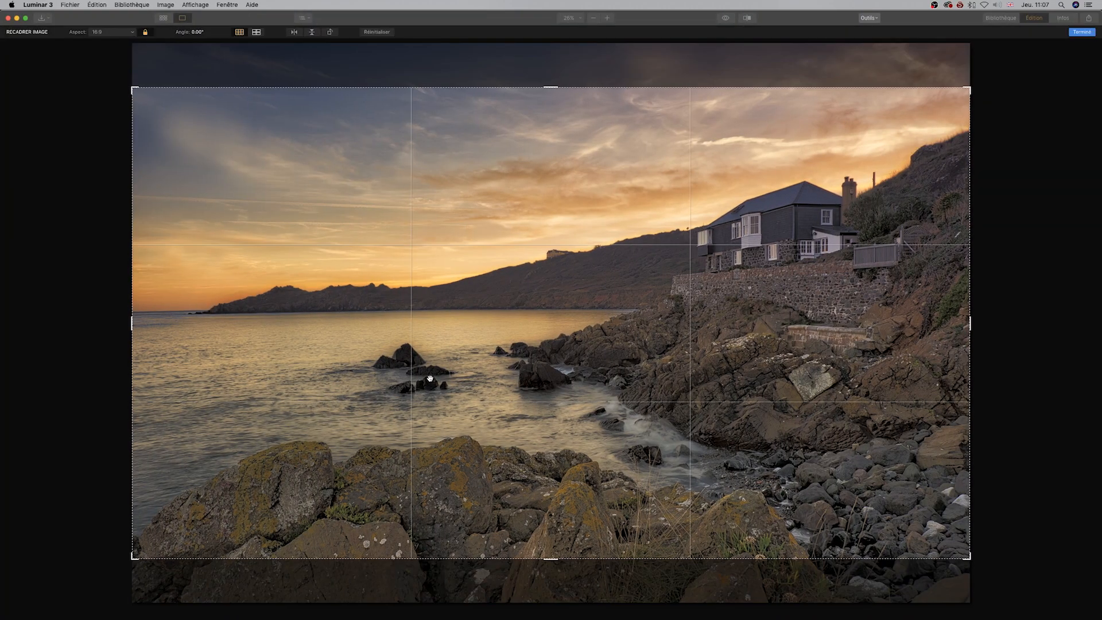
left_click_drag(133, 322, 163, 322)
left_click_drag(849, 276, 849, 295)
left_click(1081, 33)
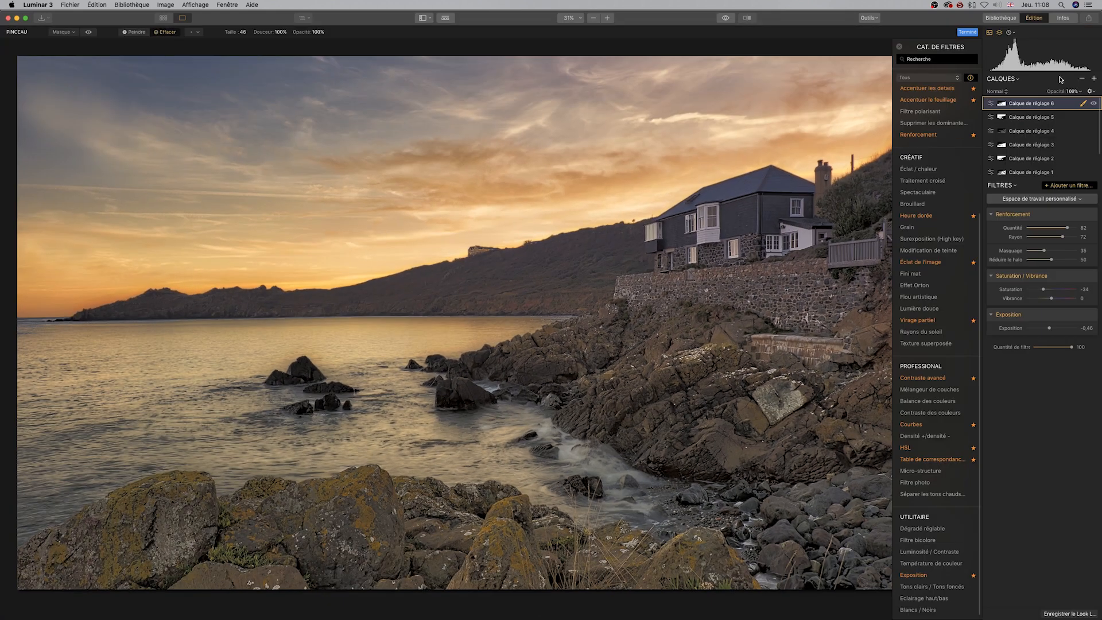
Step: Close the filter catalogue, look at the photo's capture information, and open the editing history list
left_click(1069, 186)
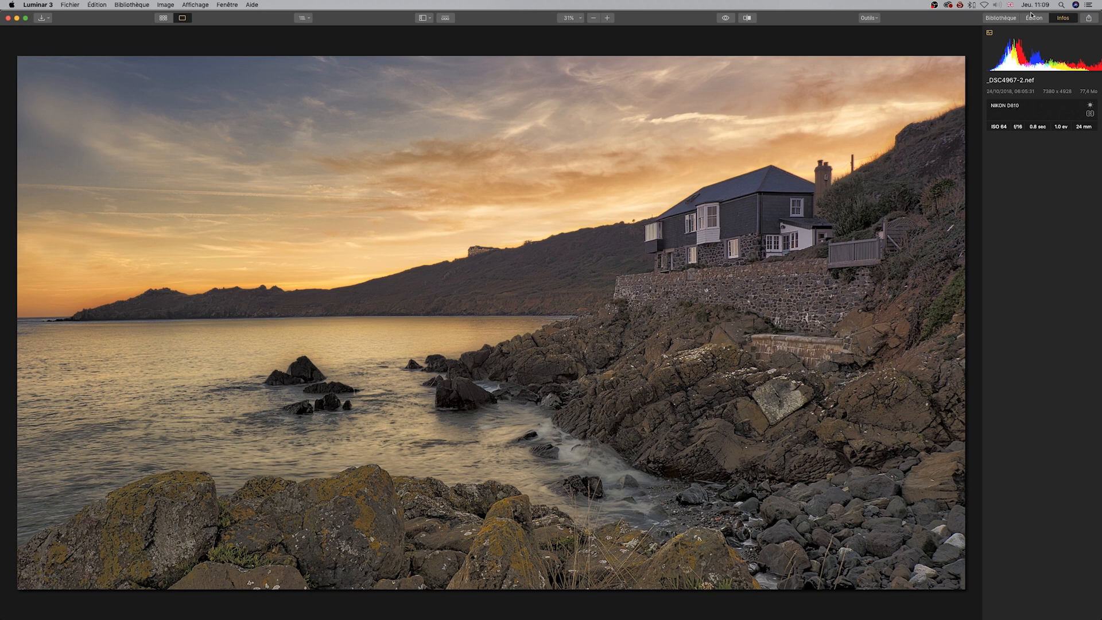
left_click(1004, 19)
left_click(1033, 19)
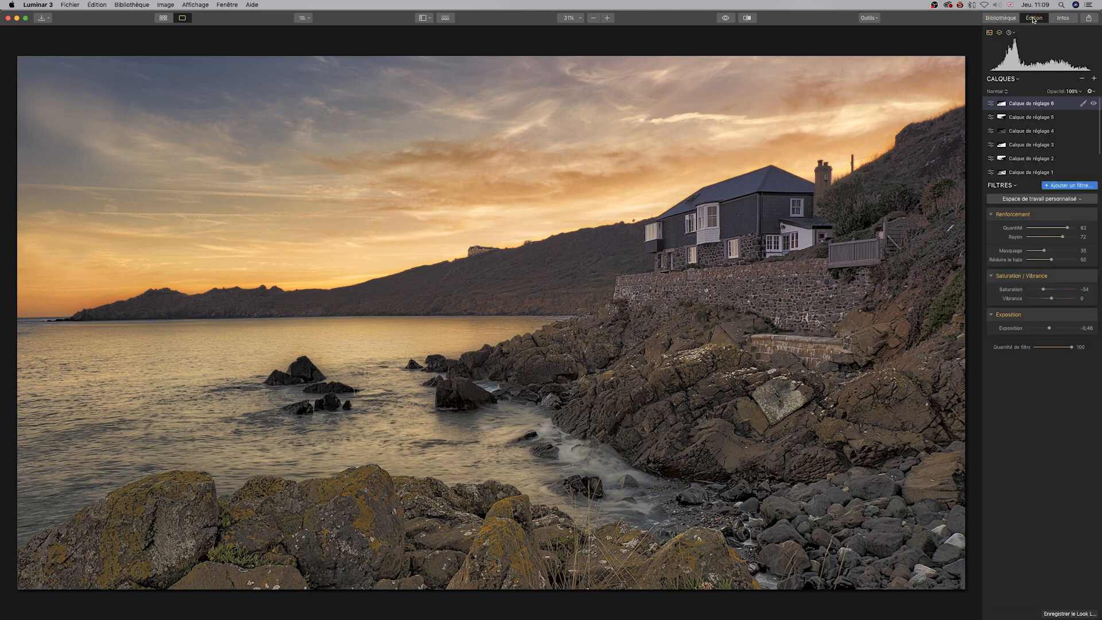
left_click(1012, 34)
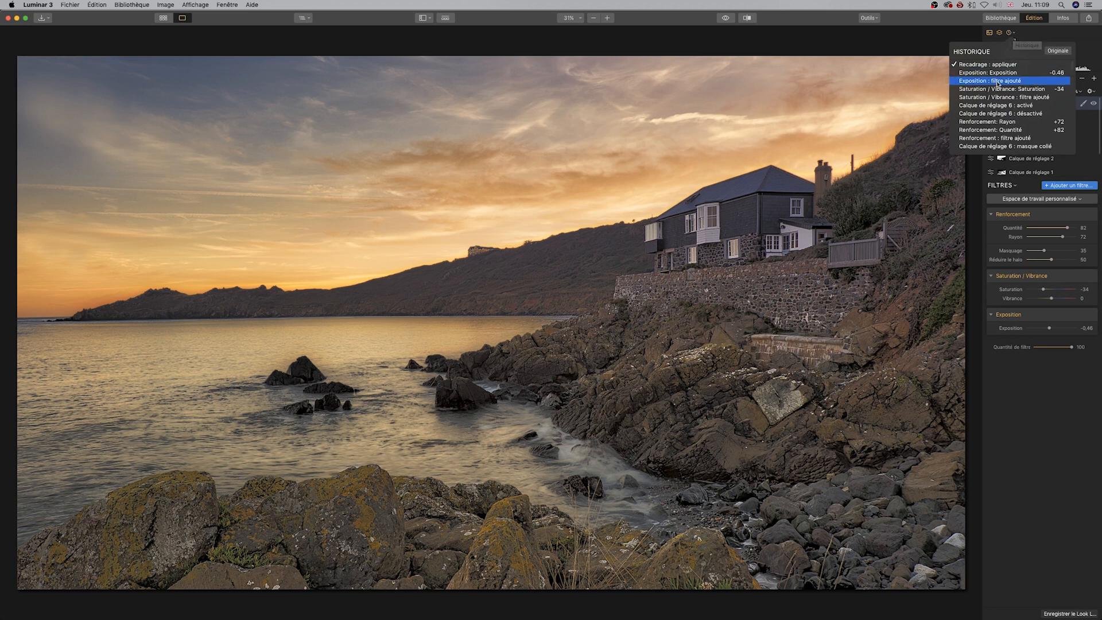
Step: Examine the full list of recorded edits in the history, from the latest crop back to the early RAW development entries
scroll(1001, 129, "down", 5)
scroll(1000, 127, "down", 5)
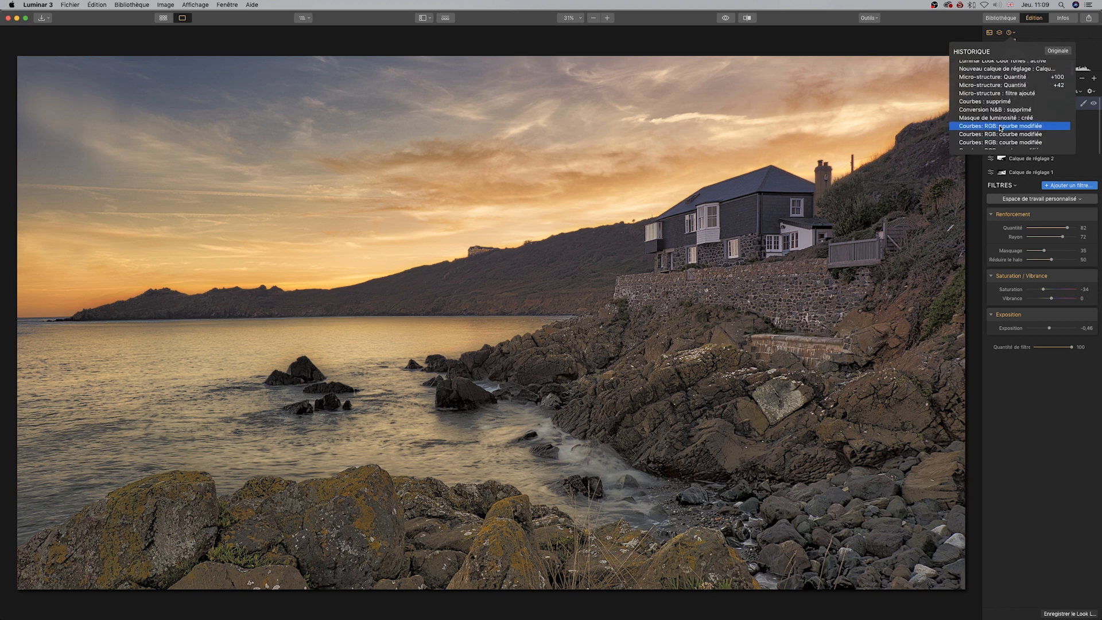
scroll(1000, 127, "down", 5)
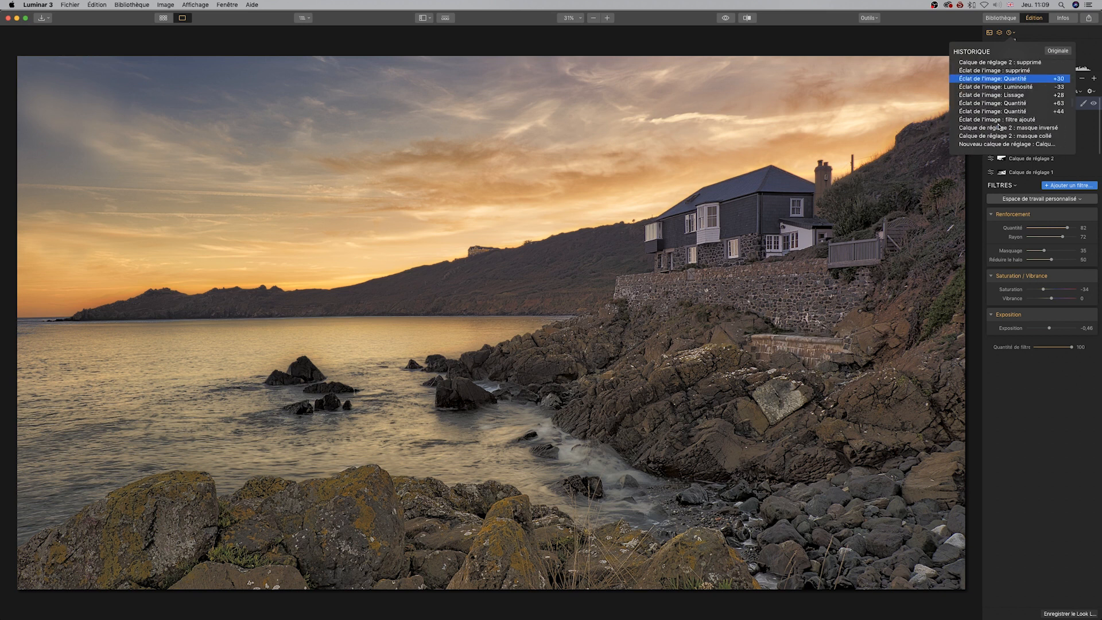
scroll(999, 126, "down", 5)
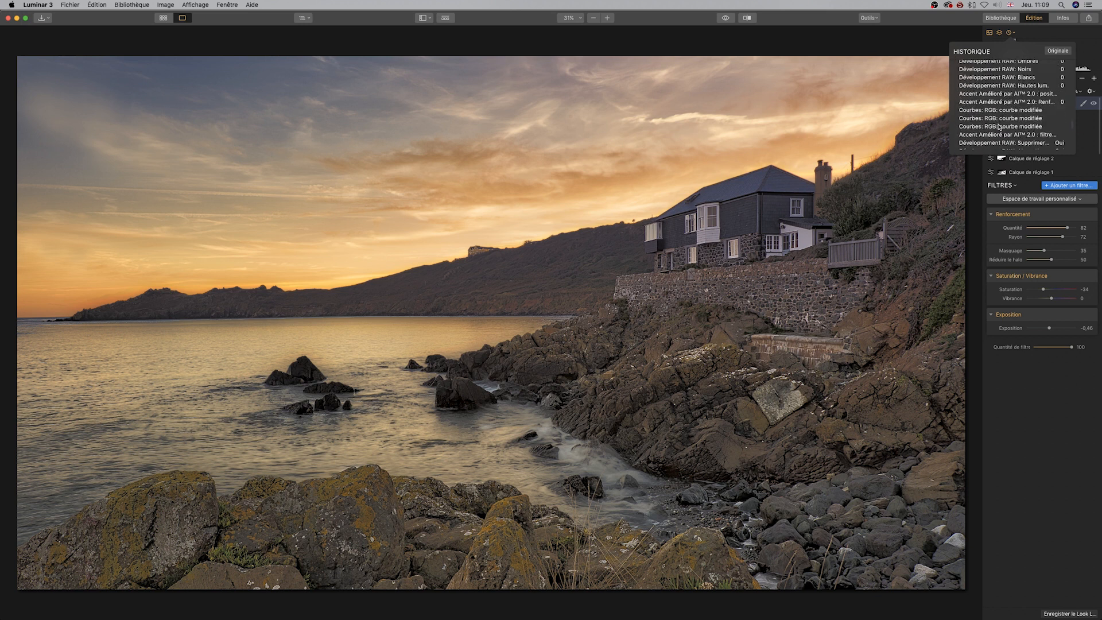
scroll(998, 127, "down", 5)
scroll(999, 126, "up", 5)
scroll(986, 125, "up", 5)
scroll(990, 113, "up", 8)
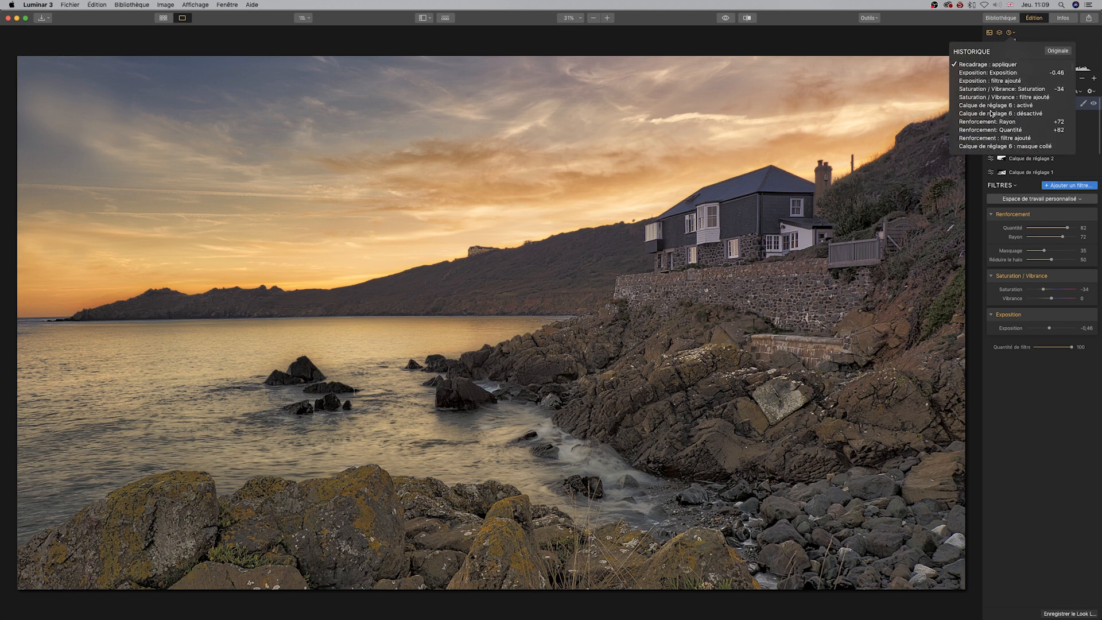
Step: Step the photo back through the history to the addition of the Saturation / Vibrance filter, and return it to the applied crop
left_click(1005, 73)
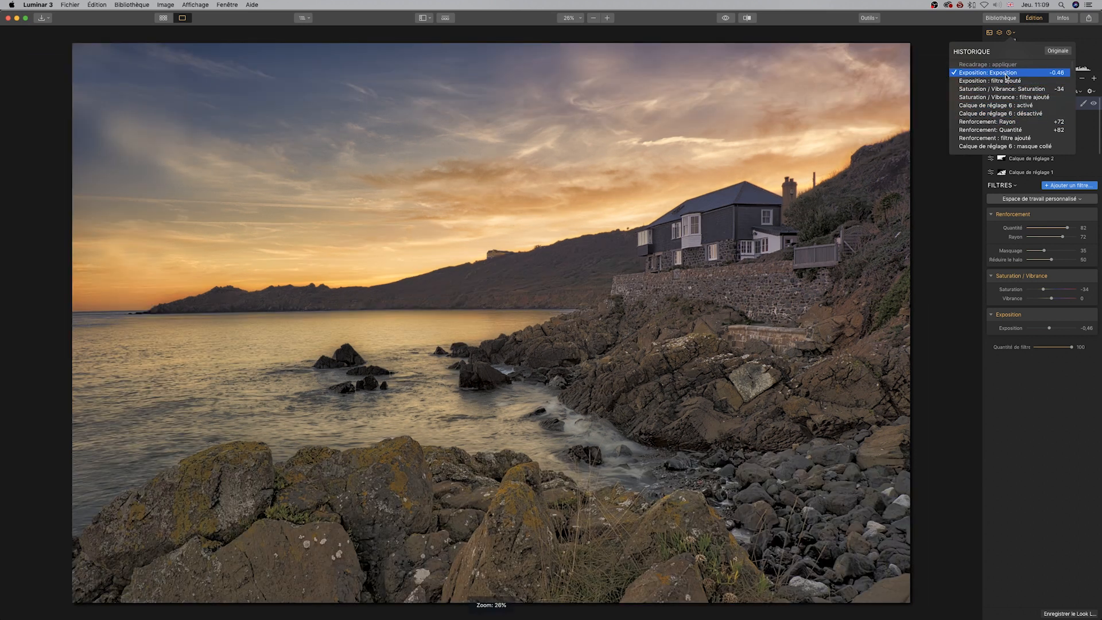
left_click(1003, 82)
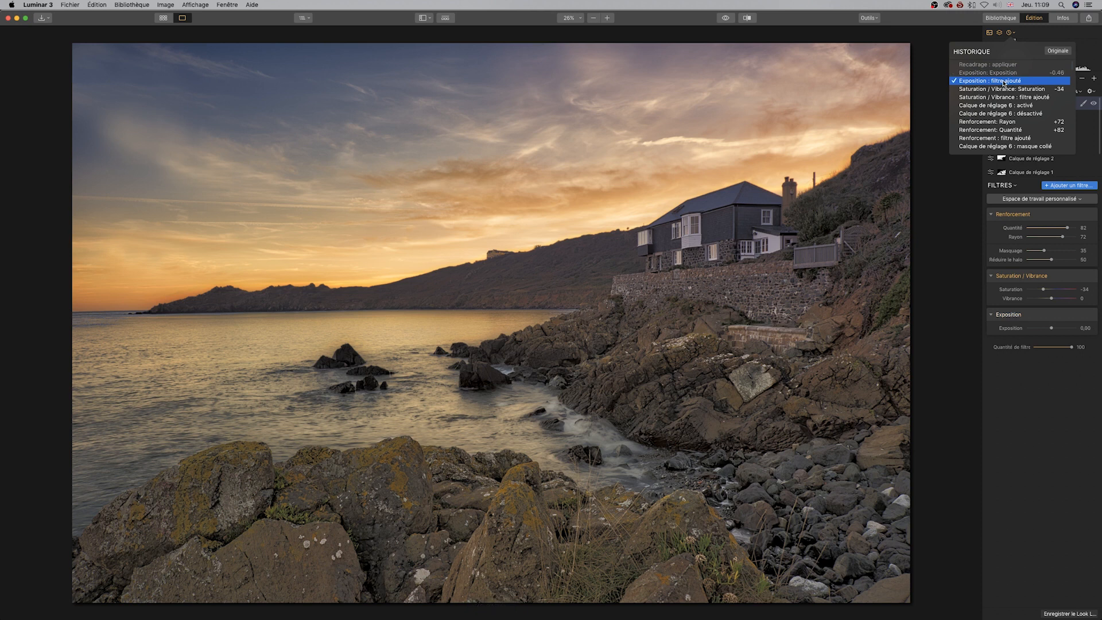
left_click(999, 89)
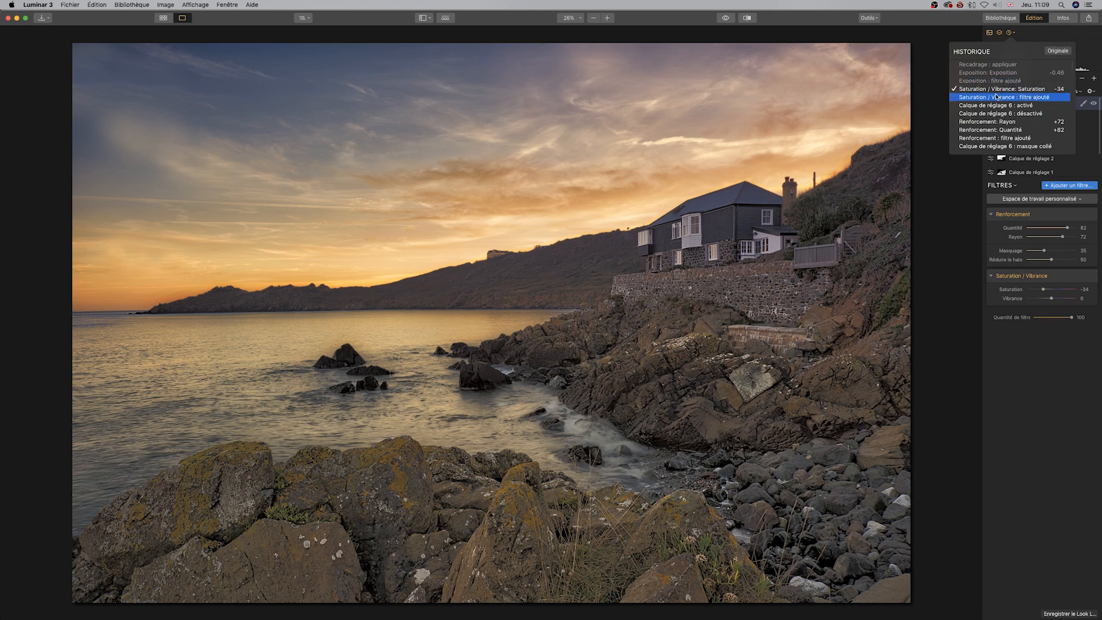
left_click(994, 99)
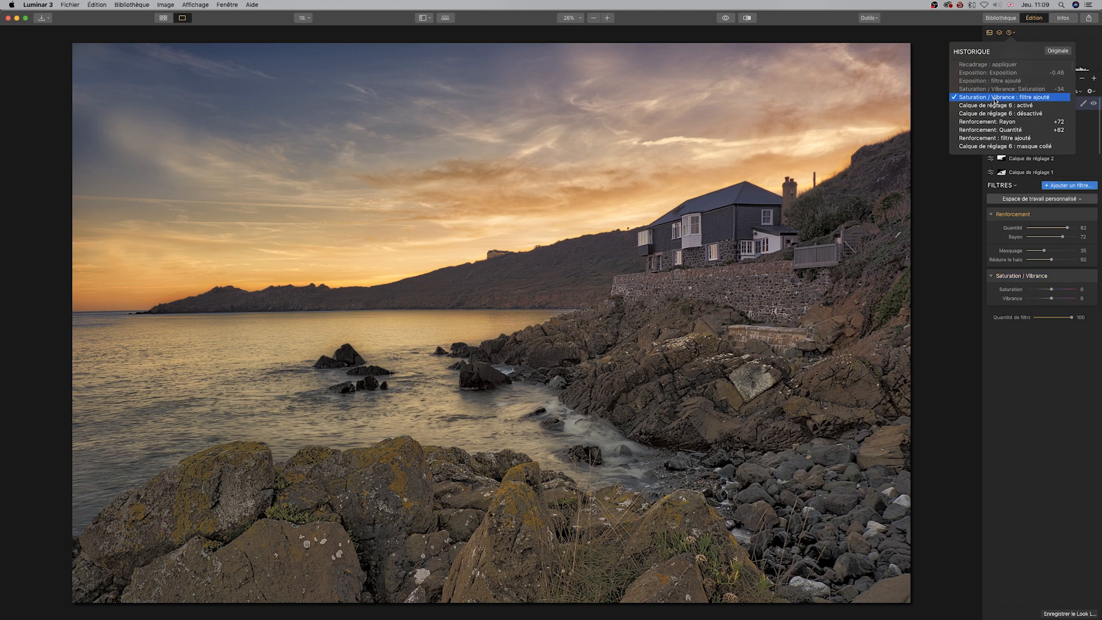
left_click(989, 65)
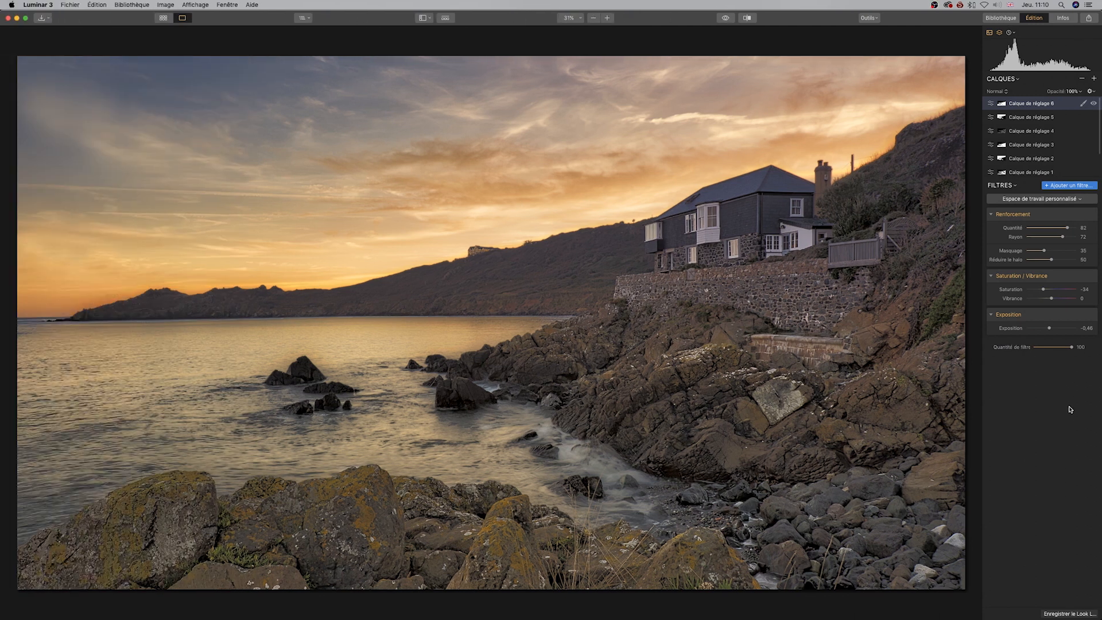
Step: Create a new adjustment layer above Calque de réglage 6 and add a Courbes filter to it
left_click(1092, 79)
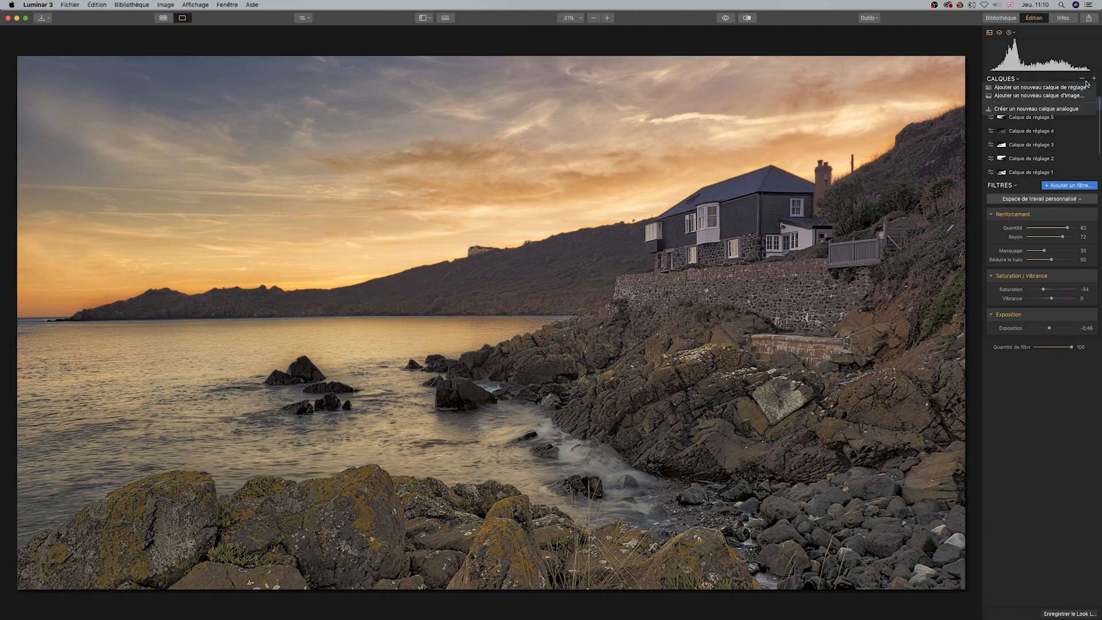
left_click(1033, 86)
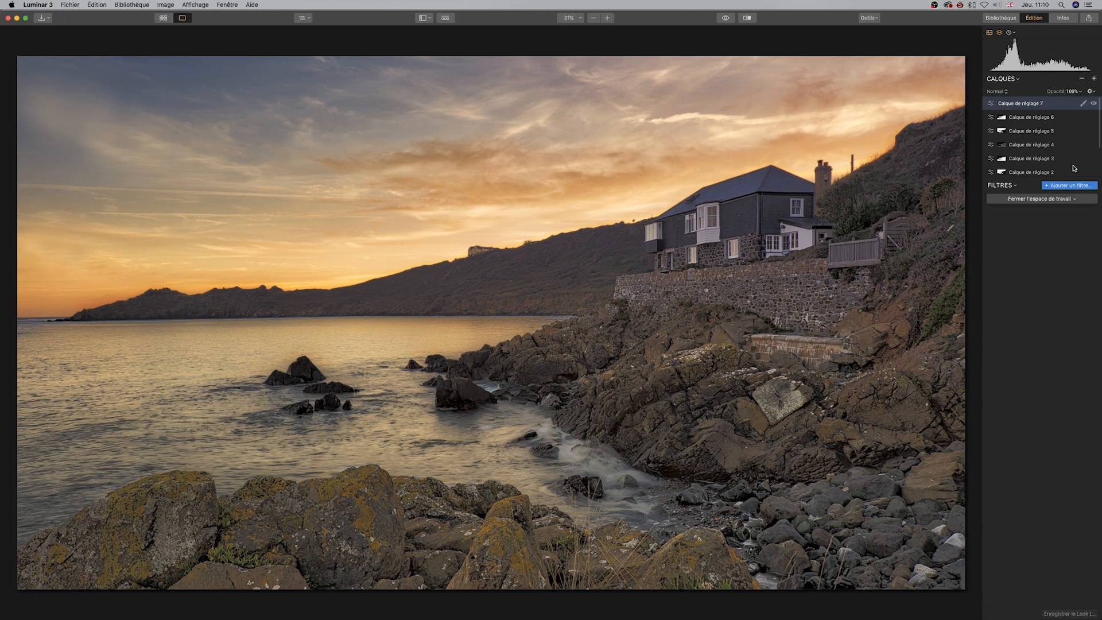
left_click(1073, 185)
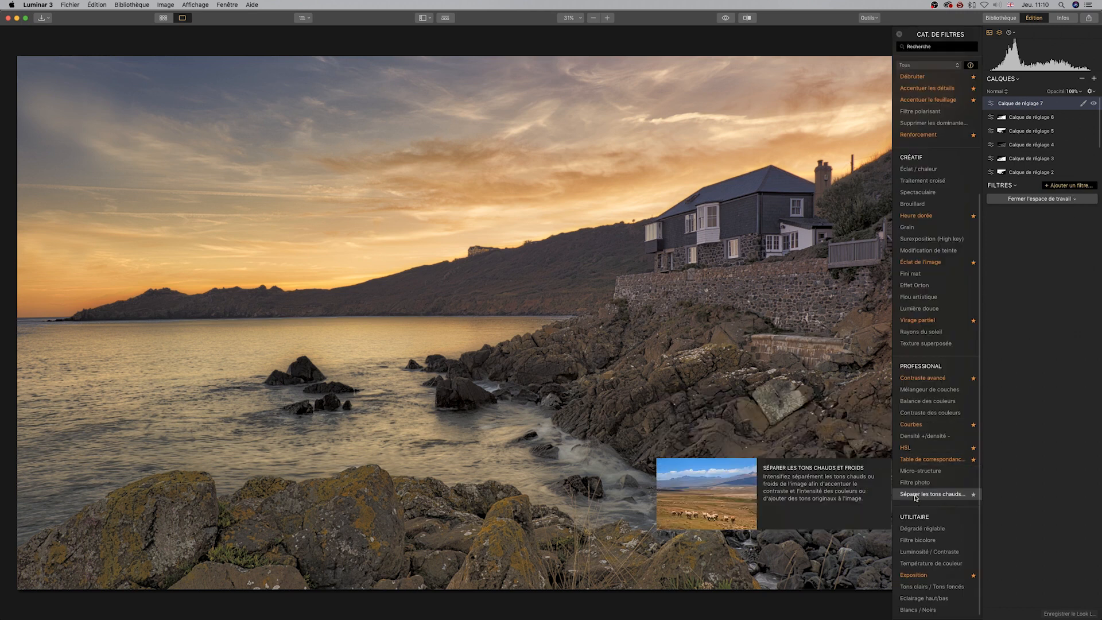
left_click(935, 424)
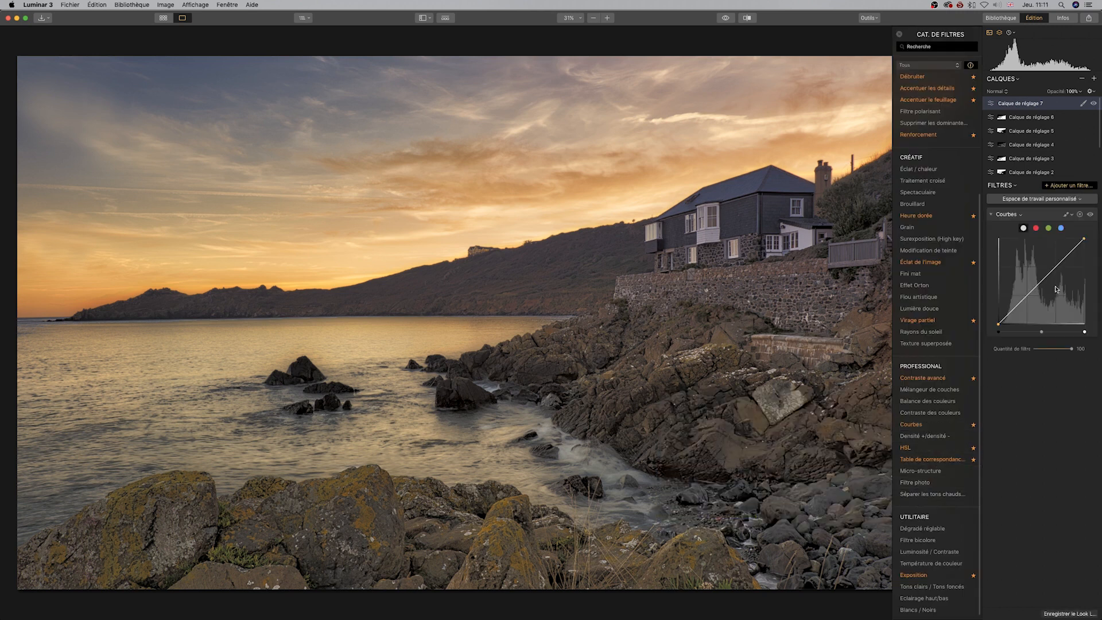
Step: Fine-tune the red curve's midtones and slightly lower the green curve's midtones in the Courbes filter, and switch to the blue curve
left_click(1036, 228)
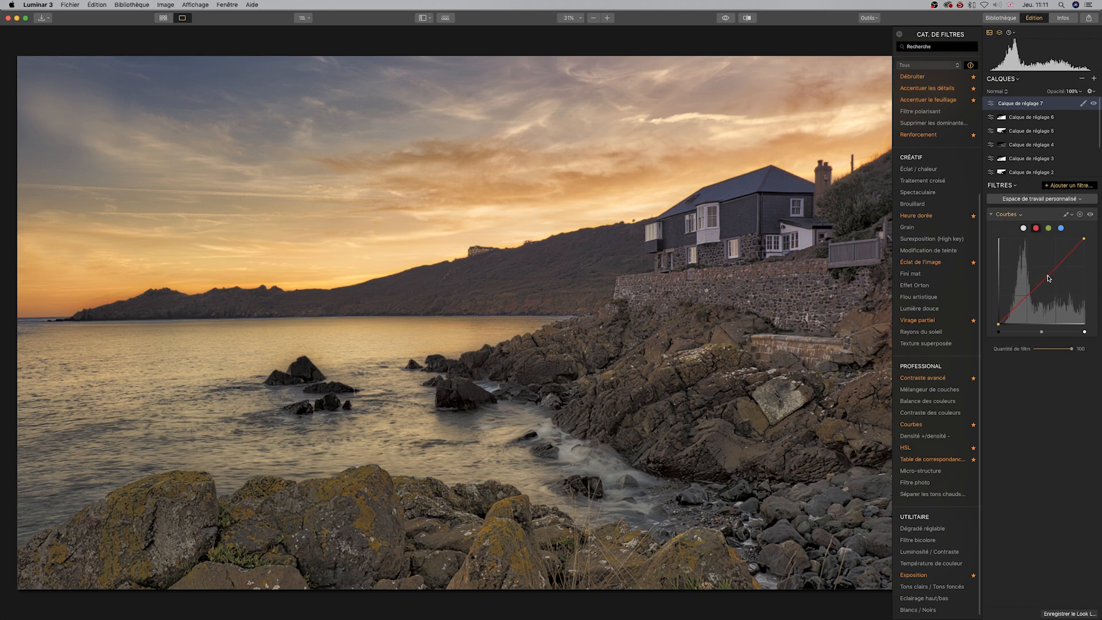
left_click_drag(1049, 278, 1047, 276)
left_click(1048, 227)
left_click_drag(1045, 281, 1045, 282)
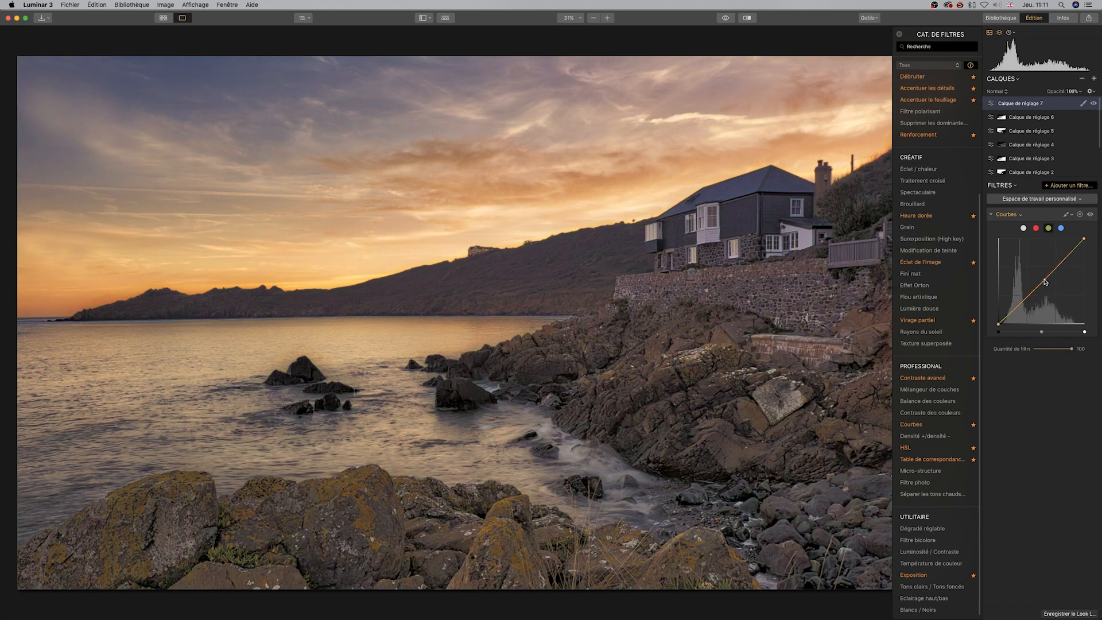
left_click(1061, 228)
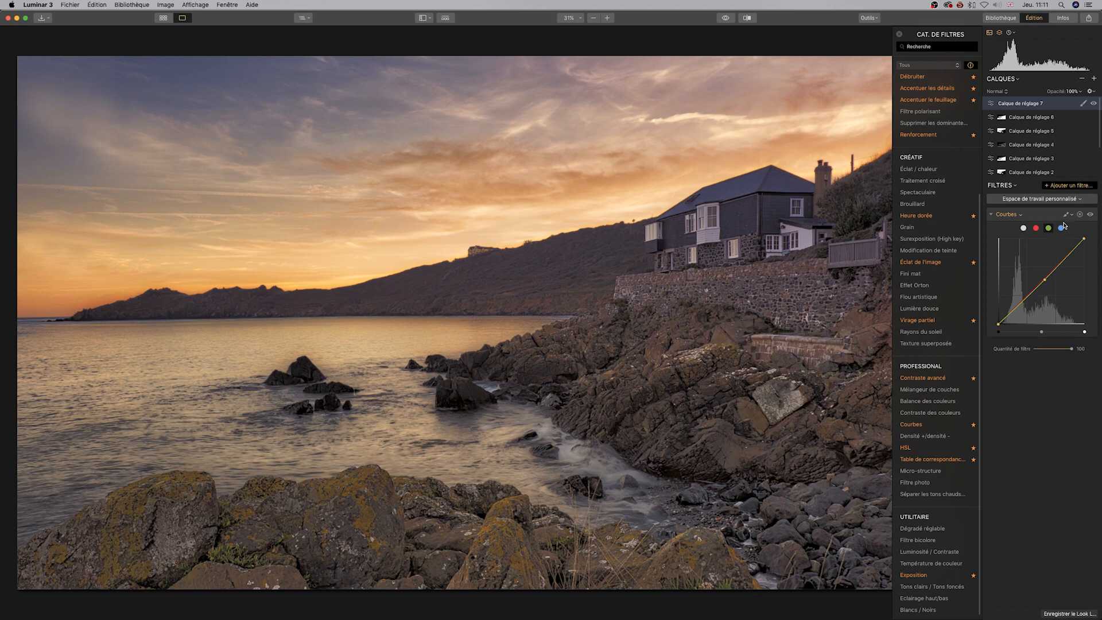